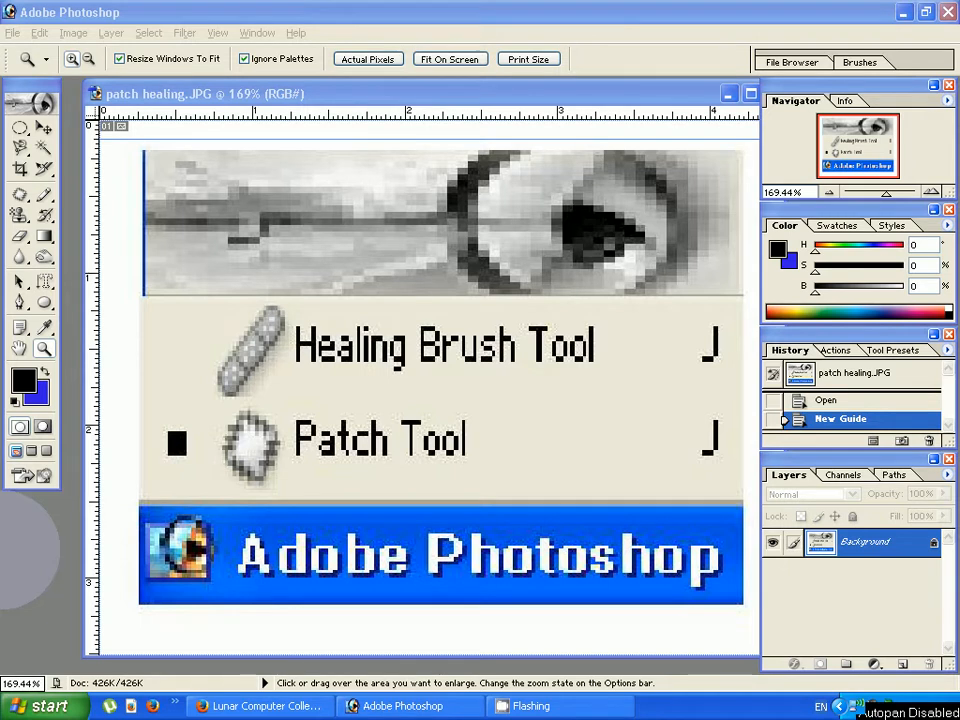
- Show the Lunar Computer College YouTube channel in Firefox and return to Photoshop
{"action": "left_click", "coordinate": [203, 707]}
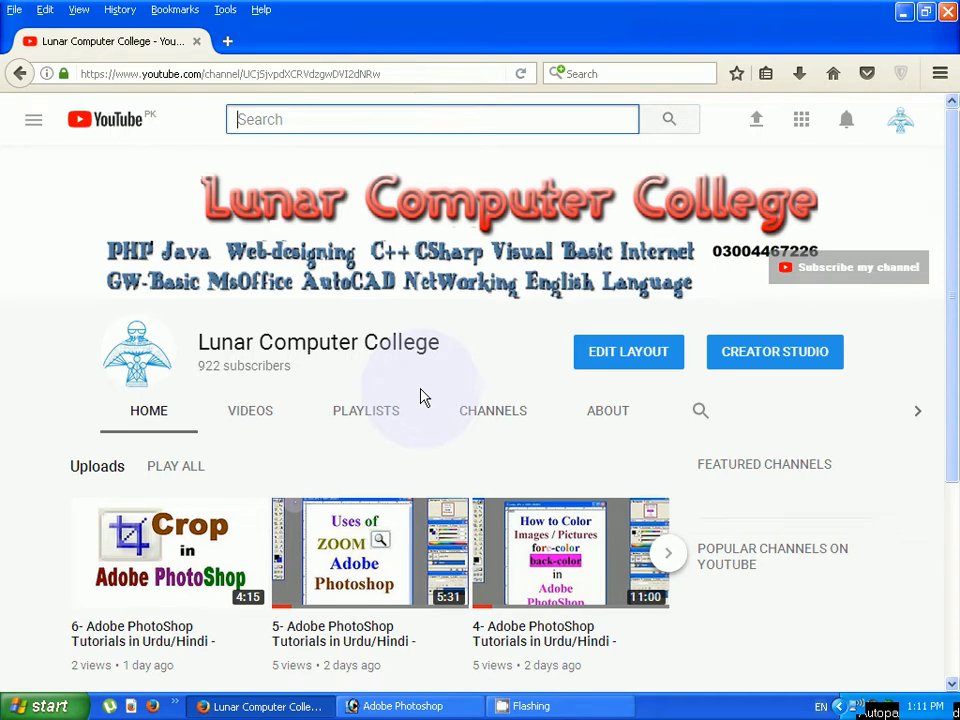
{"action": "left_click", "coordinate": [392, 706]}
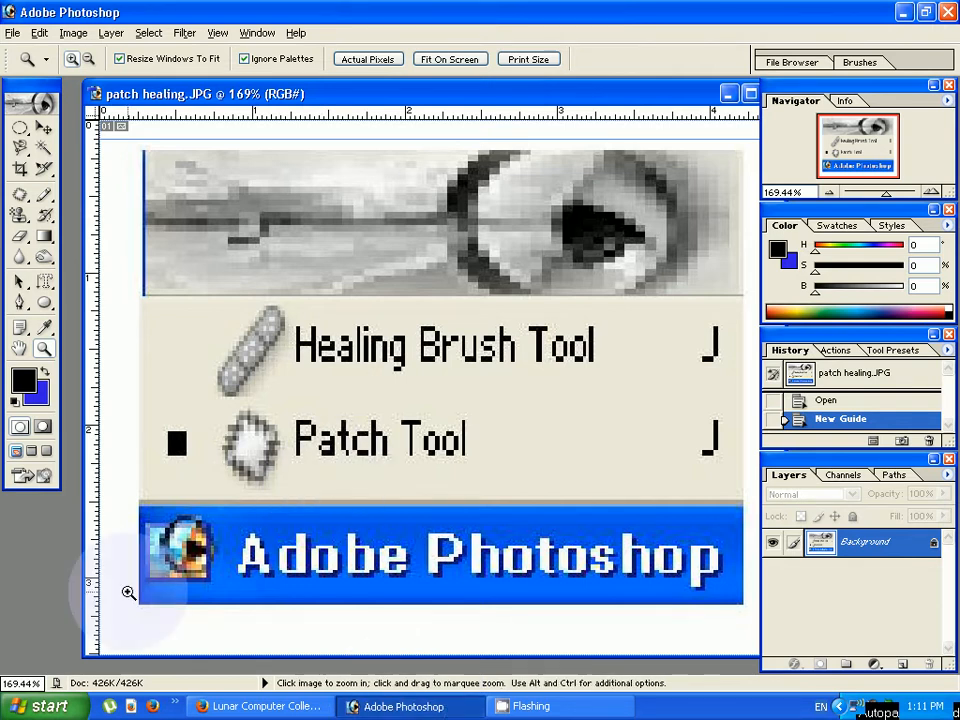
- Open the Old Image photo from the Samples folder and enlarge its document window around the picture
{"action": "double_click", "coordinate": [58, 585]}
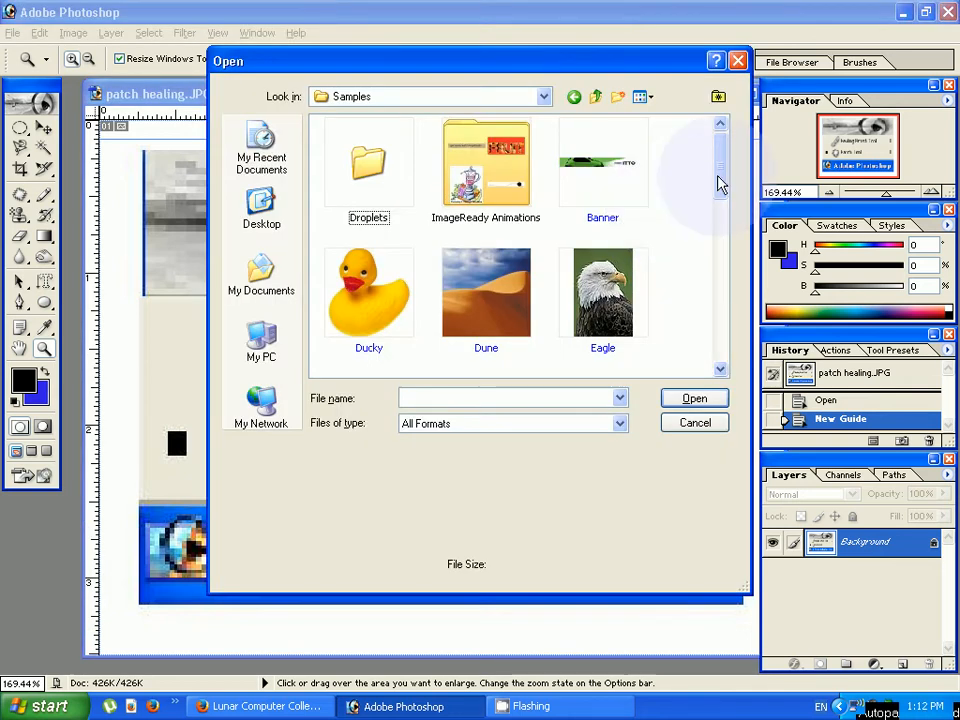
{"action": "left_click_drag", "start_coordinate": [722, 184], "coordinate": [720, 293]}
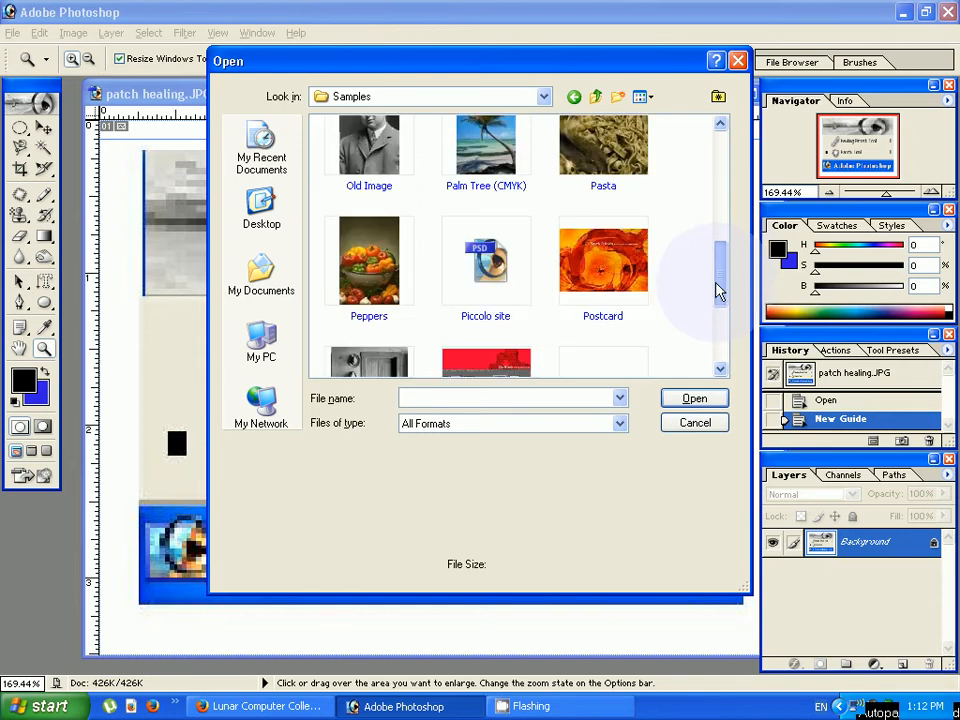
{"action": "left_click", "coordinate": [386, 283]}
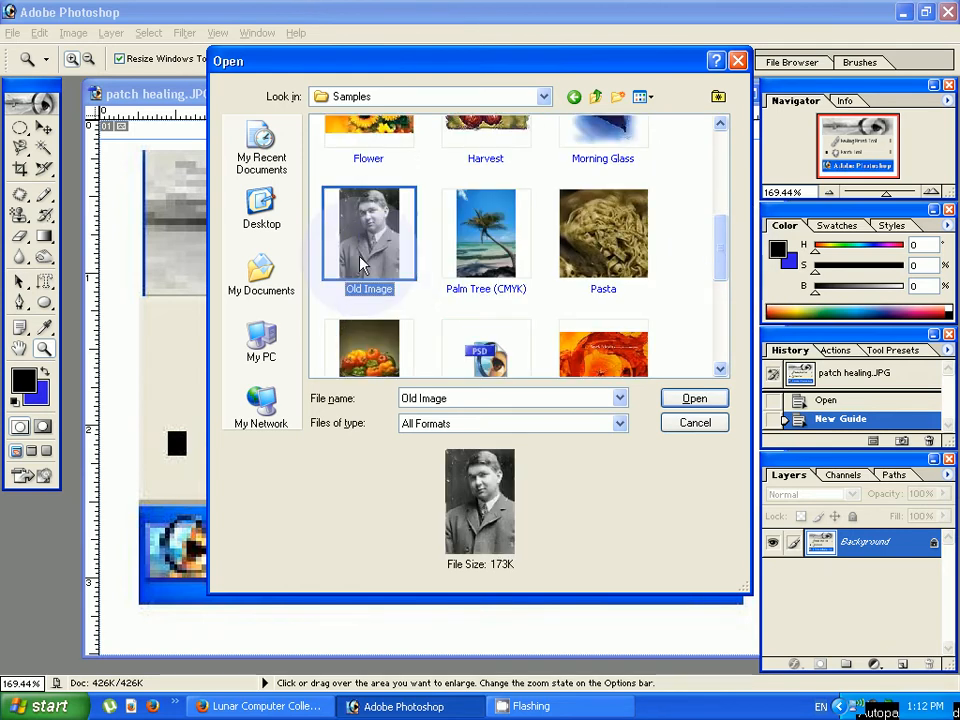
{"action": "double_click", "coordinate": [363, 263]}
{"action": "left_click_drag", "start_coordinate": [210, 102], "coordinate": [322, 137]}
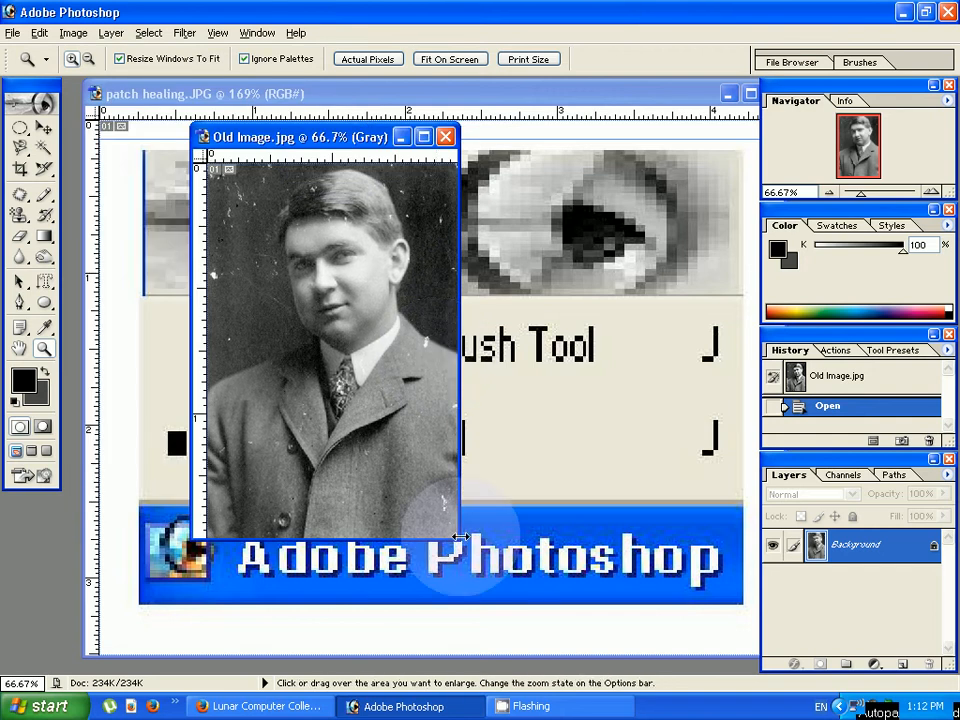
{"action": "left_click_drag", "start_coordinate": [457, 538], "coordinate": [618, 622]}
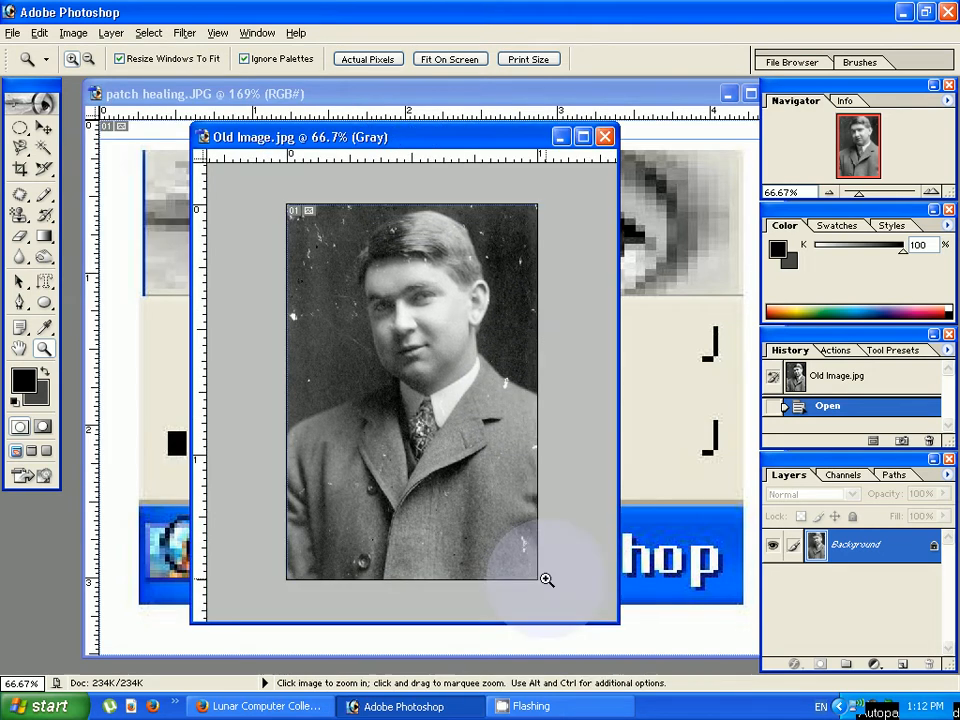
- Patch the two white blemishes on the jacket below the lapel with clean nearby fabric, using the Patch tool in Source mode
{"action": "left_click", "coordinate": [376, 299]}
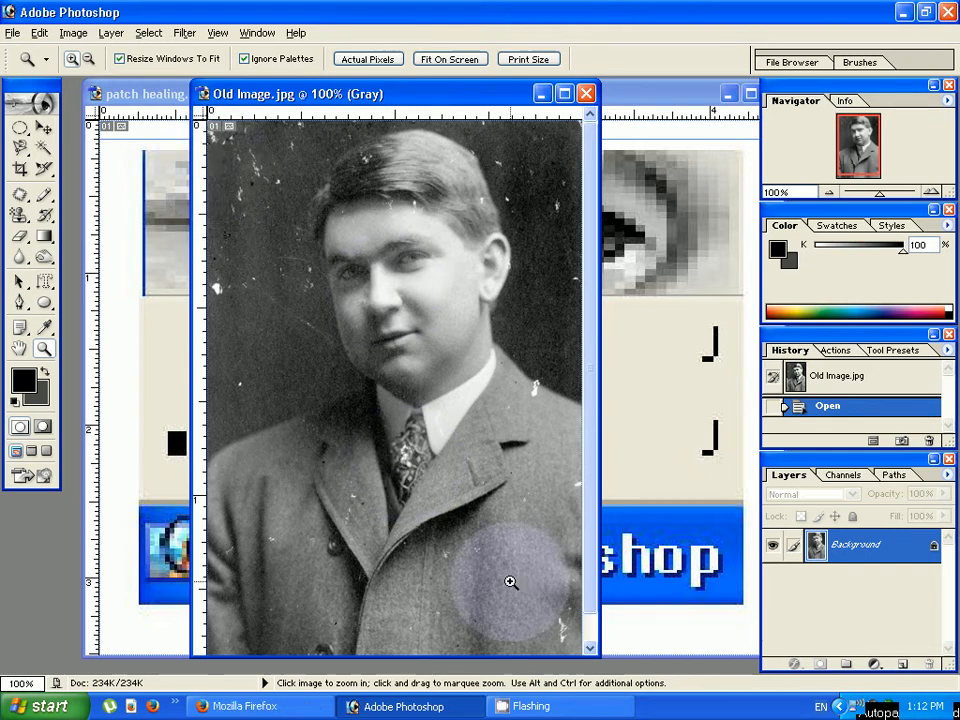
{"action": "left_click_drag", "start_coordinate": [497, 527], "coordinate": [581, 645]}
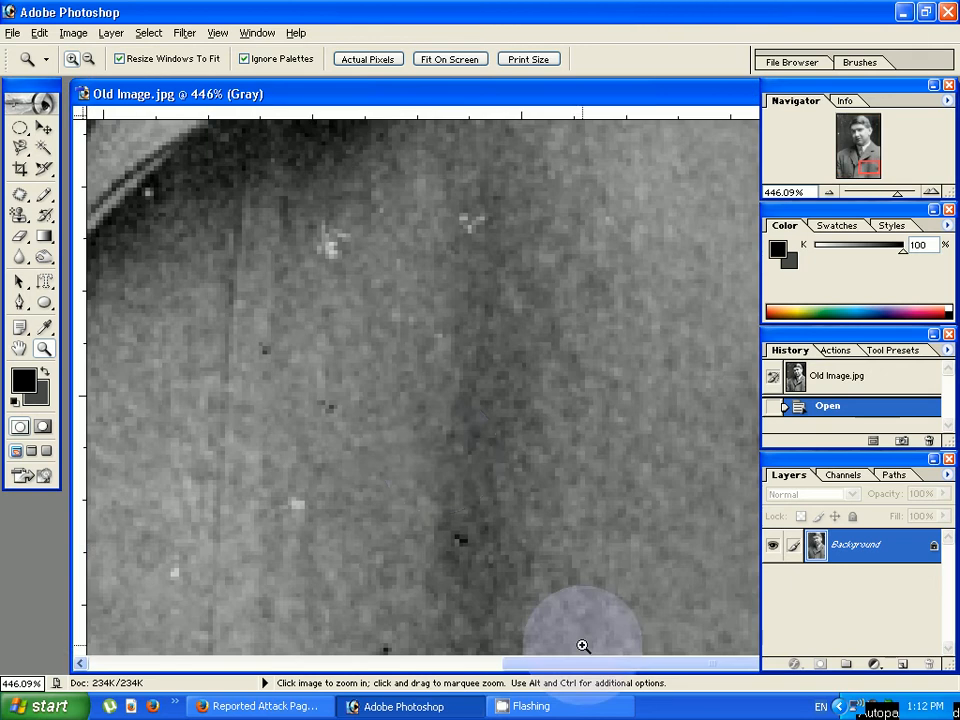
{"action": "scroll", "coordinate": [420, 450], "scroll_direction": "up", "scroll_amount": 2}
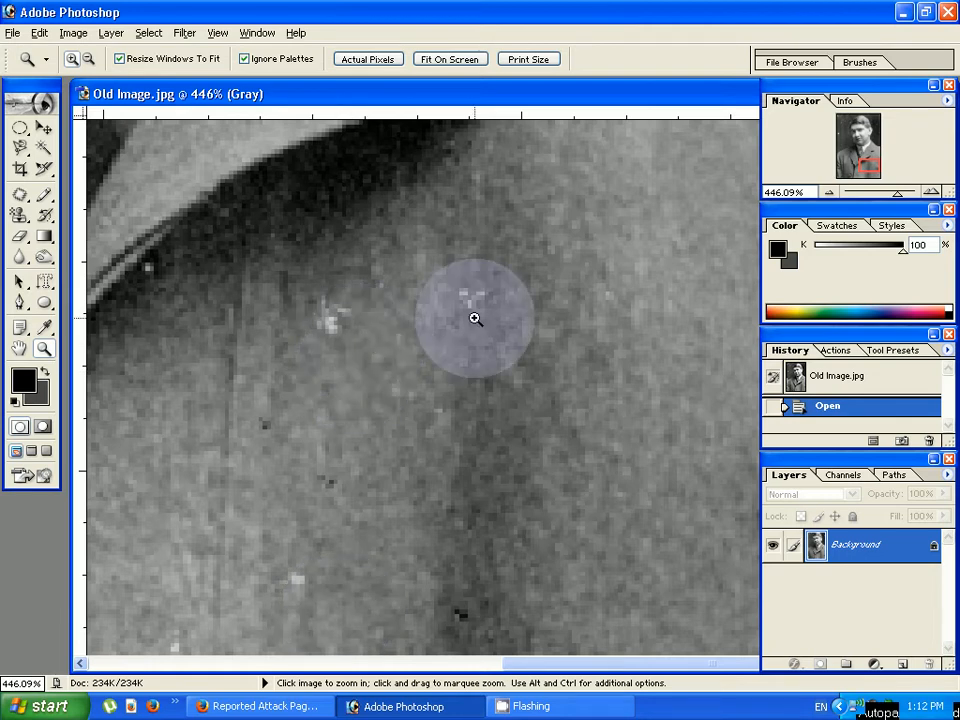
{"action": "left_click", "coordinate": [18, 196]}
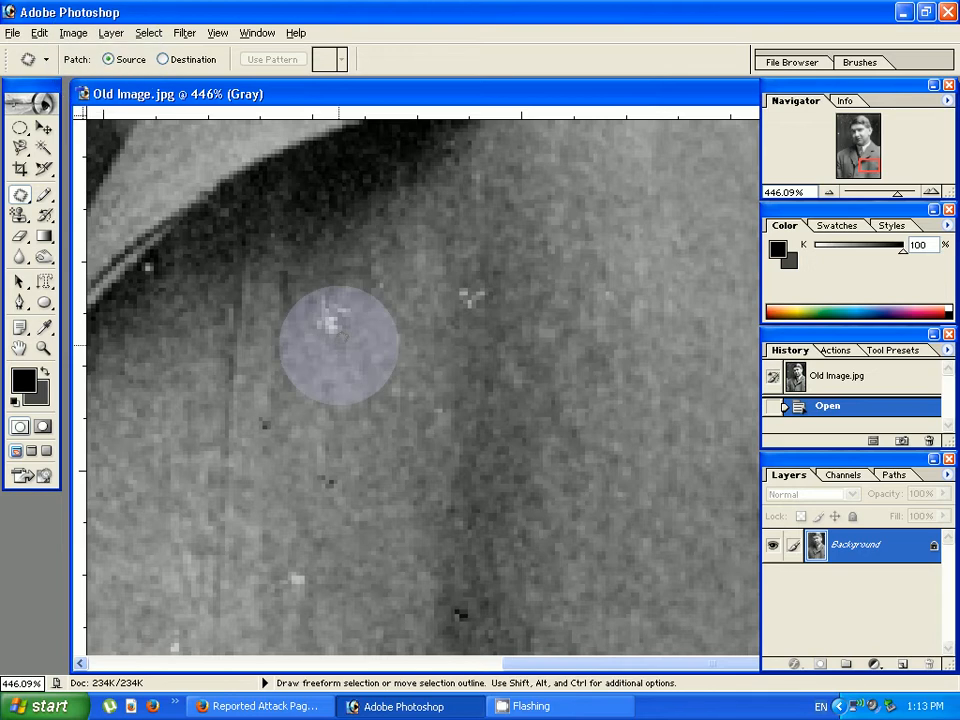
{"action": "mouse_move", "coordinate": [322, 338]}
{"action": "left_mouse_down"}
{"action": "mouse_move", "coordinate": [329, 292]}
{"action": "mouse_move", "coordinate": [343, 338]}
{"action": "mouse_move", "coordinate": [331, 318]}
{"action": "mouse_move", "coordinate": [381, 328]}
{"action": "left_mouse_up"}
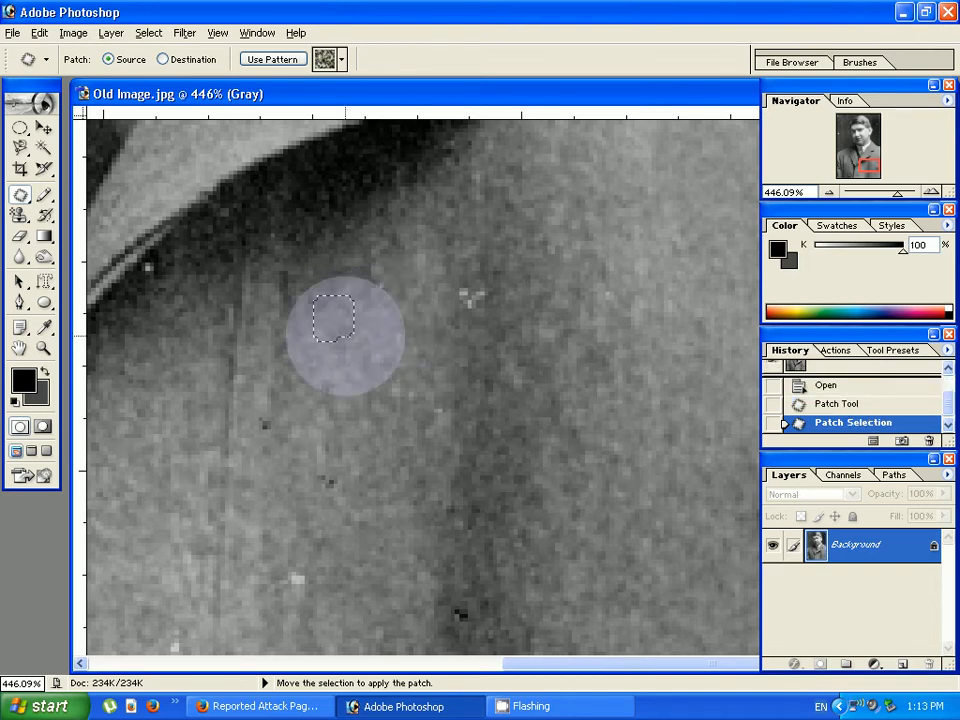
{"action": "key", "text": "ctrl+d"}
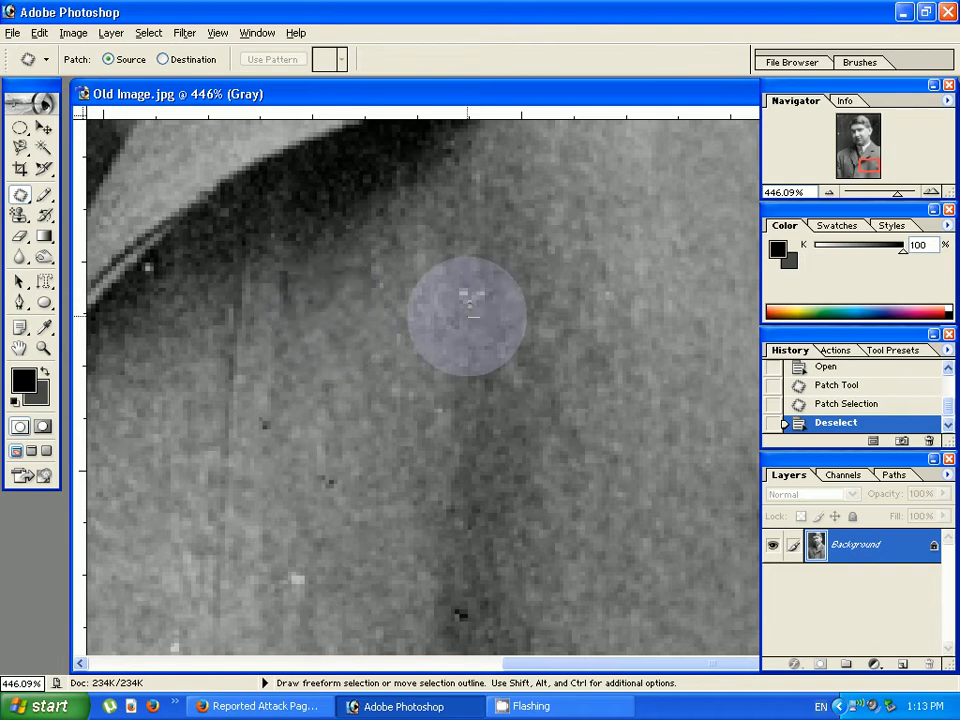
{"action": "mouse_move", "coordinate": [487, 279]}
{"action": "left_mouse_down"}
{"action": "mouse_move", "coordinate": [496, 285]}
{"action": "mouse_move", "coordinate": [470, 300]}
{"action": "mouse_move", "coordinate": [506, 298]}
{"action": "left_mouse_up"}
{"action": "key", "text": "ctrl+d"}
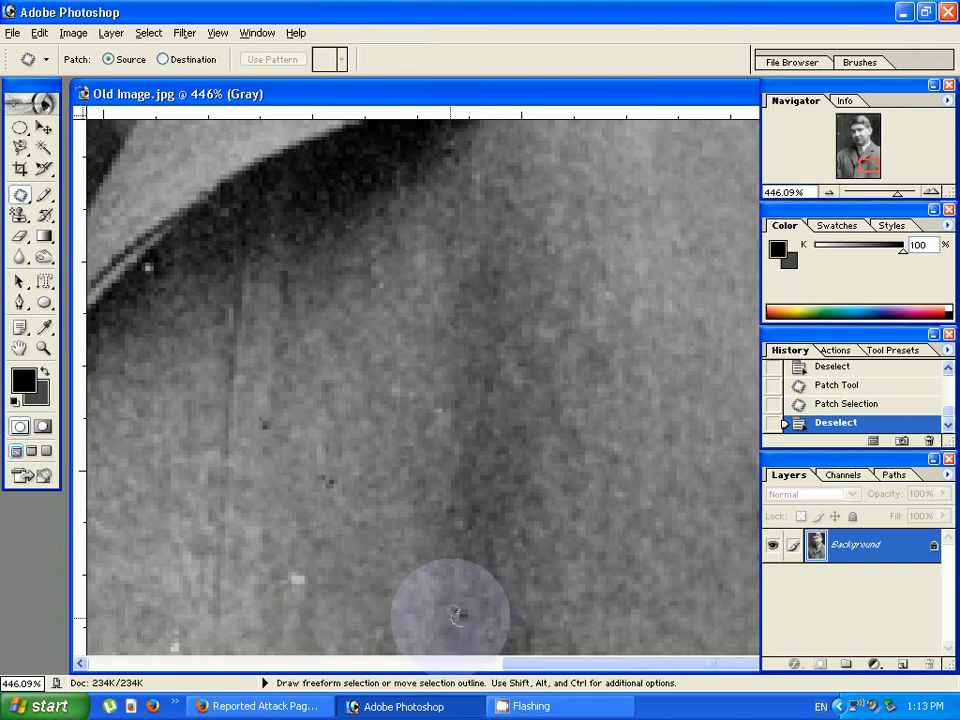
- Patch the dark specks along the shaded fold in the lower jacket with adjacent clean fabric
{"action": "left_click_drag", "start_coordinate": [458, 614], "coordinate": [487, 613]}
{"action": "left_click", "coordinate": [394, 626]}
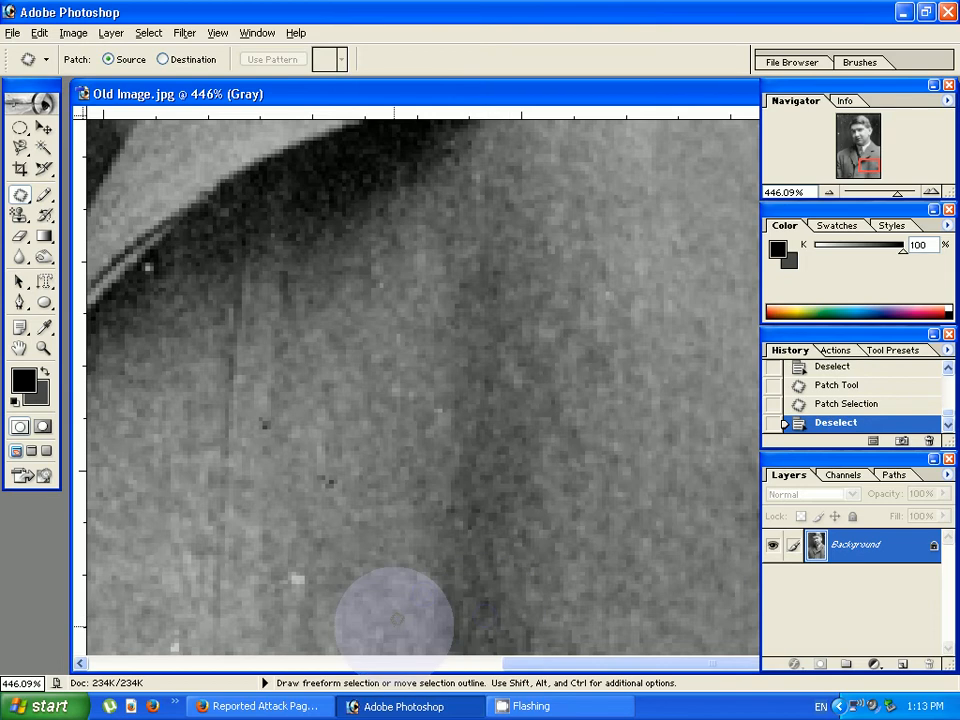
{"action": "scroll", "coordinate": [322, 456], "scroll_direction": "down", "scroll_amount": 5}
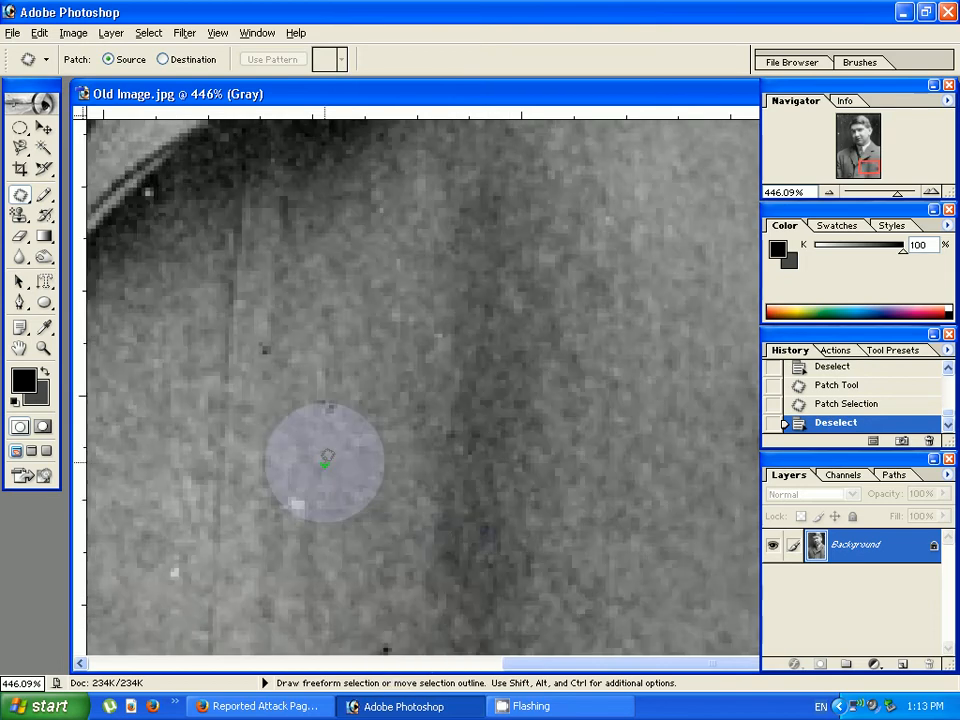
{"action": "scroll", "coordinate": [385, 495], "scroll_direction": "down", "scroll_amount": 1}
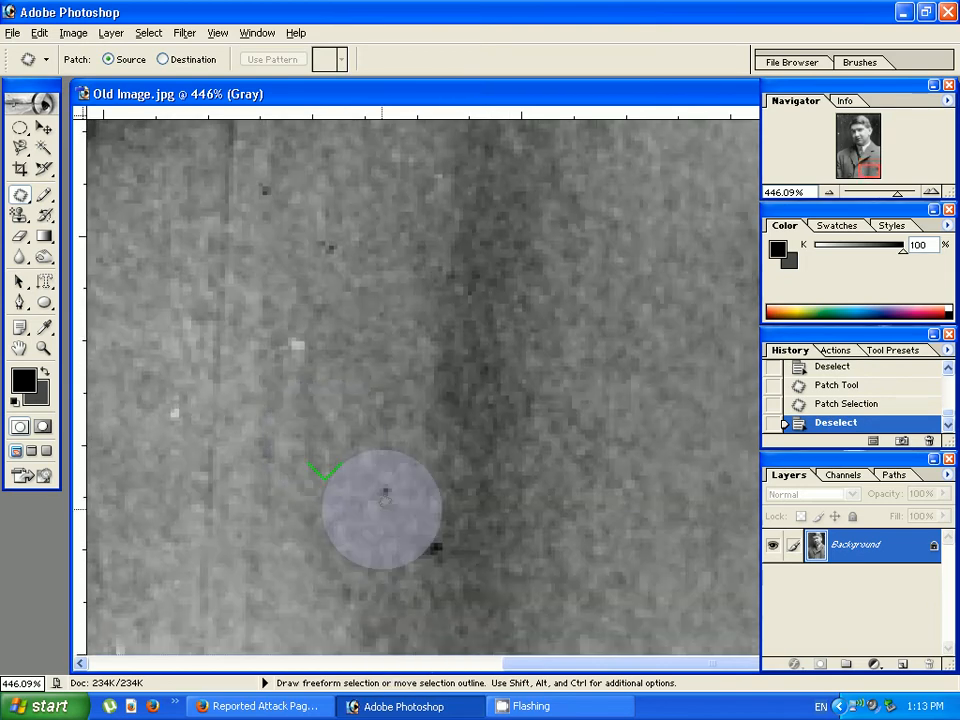
{"action": "left_click_drag", "start_coordinate": [388, 495], "coordinate": [392, 489]}
{"action": "left_click_drag", "start_coordinate": [387, 494], "coordinate": [420, 480]}
{"action": "key", "text": "ctrl+d"}
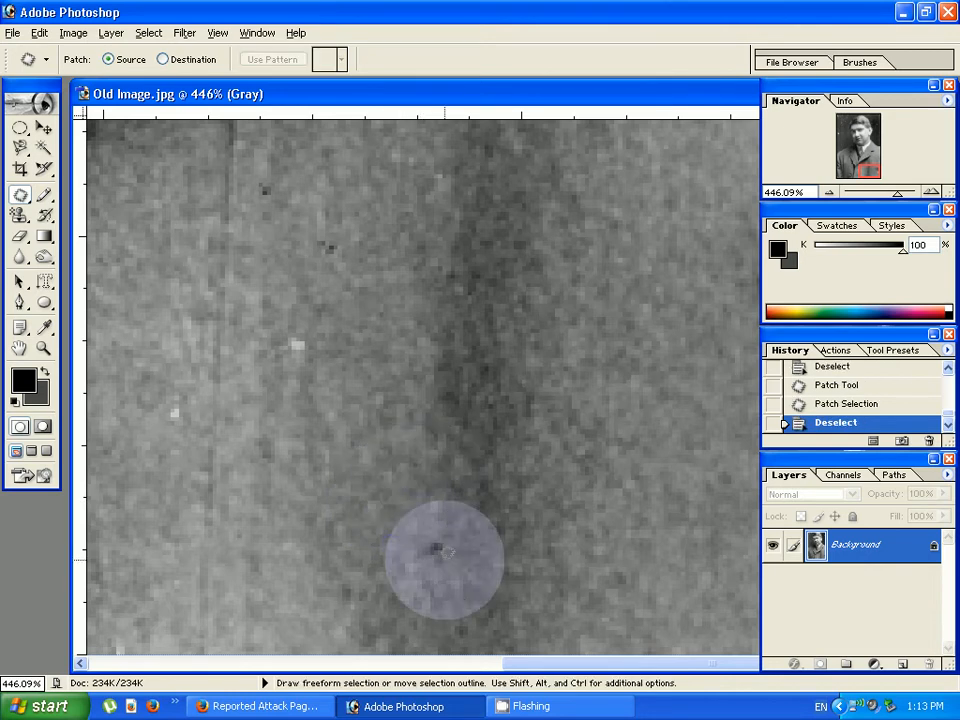
{"action": "mouse_move", "coordinate": [441, 539]}
{"action": "left_mouse_down"}
{"action": "mouse_move", "coordinate": [447, 533]}
{"action": "mouse_move", "coordinate": [441, 545]}
{"action": "left_mouse_up"}
{"action": "left_click_drag", "start_coordinate": [436, 550], "coordinate": [460, 540]}
{"action": "key", "text": "ctrl+d"}
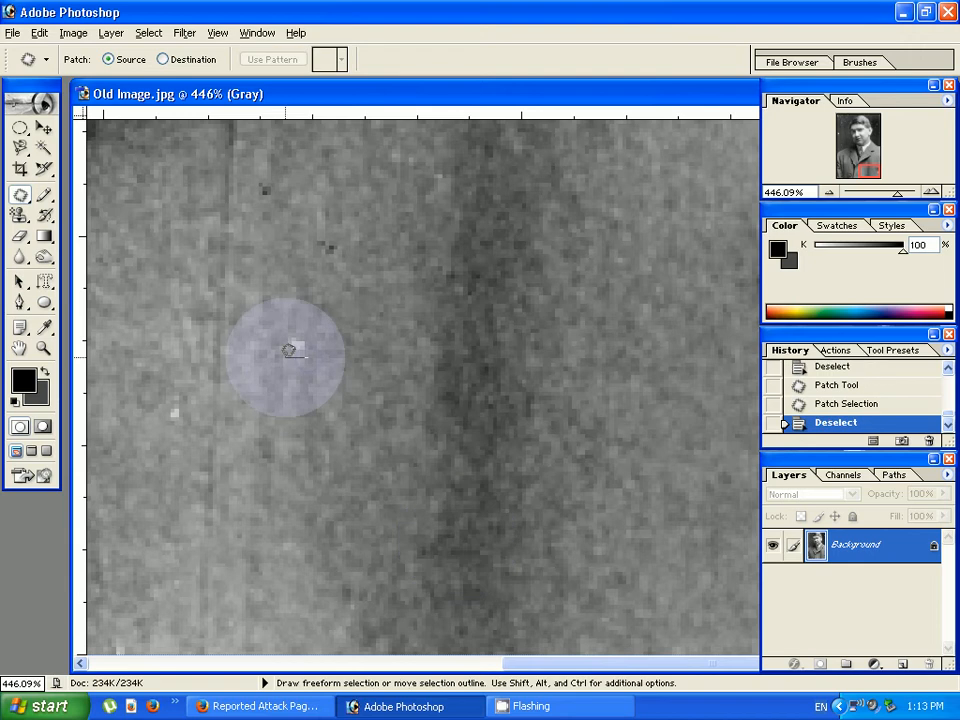
- Patch the two small white specks on the lighter jacket fabric beside the shaded fold, clearing the selection after each
{"action": "mouse_move", "coordinate": [285, 357]}
{"action": "left_mouse_down"}
{"action": "mouse_move", "coordinate": [311, 369]}
{"action": "mouse_move", "coordinate": [298, 392]}
{"action": "left_mouse_up"}
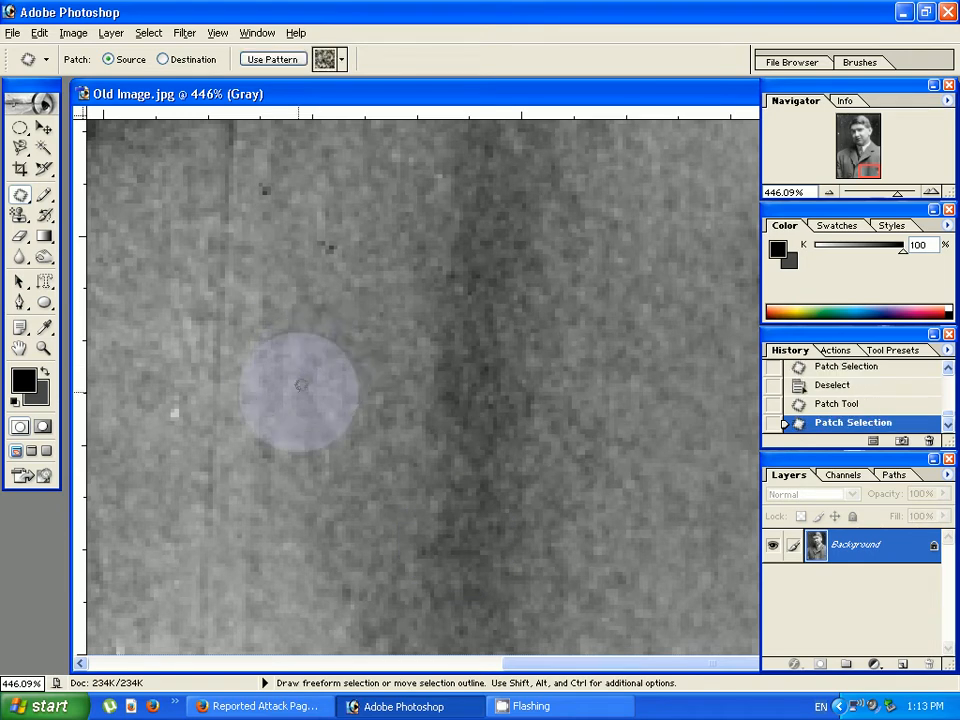
{"action": "key", "text": "ctrl+d"}
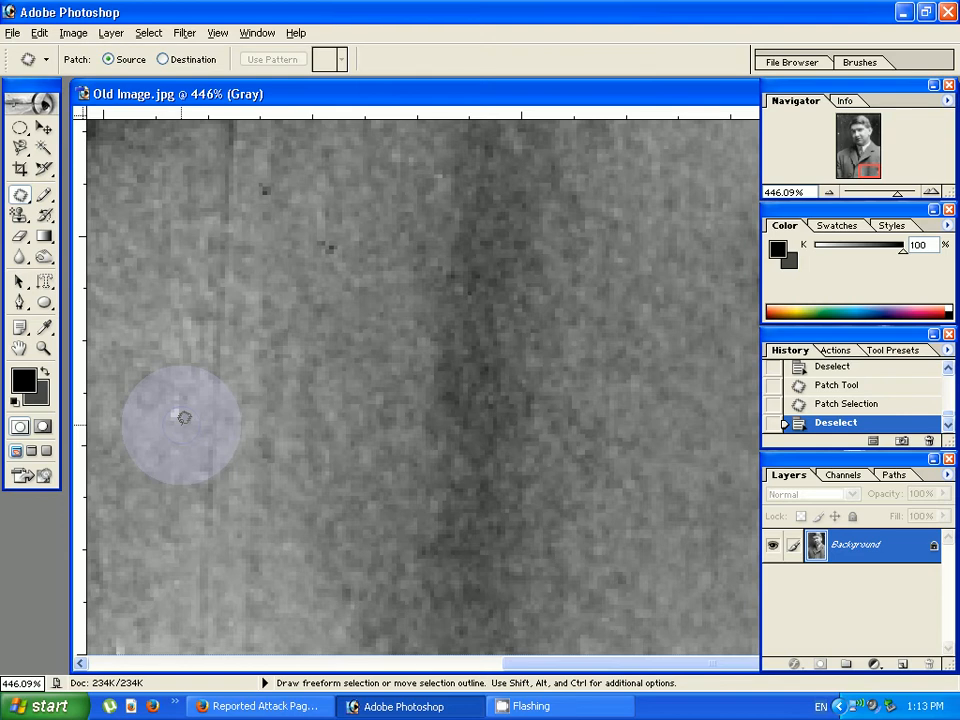
{"action": "mouse_move", "coordinate": [183, 416]}
{"action": "left_mouse_down"}
{"action": "mouse_move", "coordinate": [172, 420]}
{"action": "mouse_move", "coordinate": [295, 556]}
{"action": "left_mouse_up"}
{"action": "key", "text": "ctrl+d"}
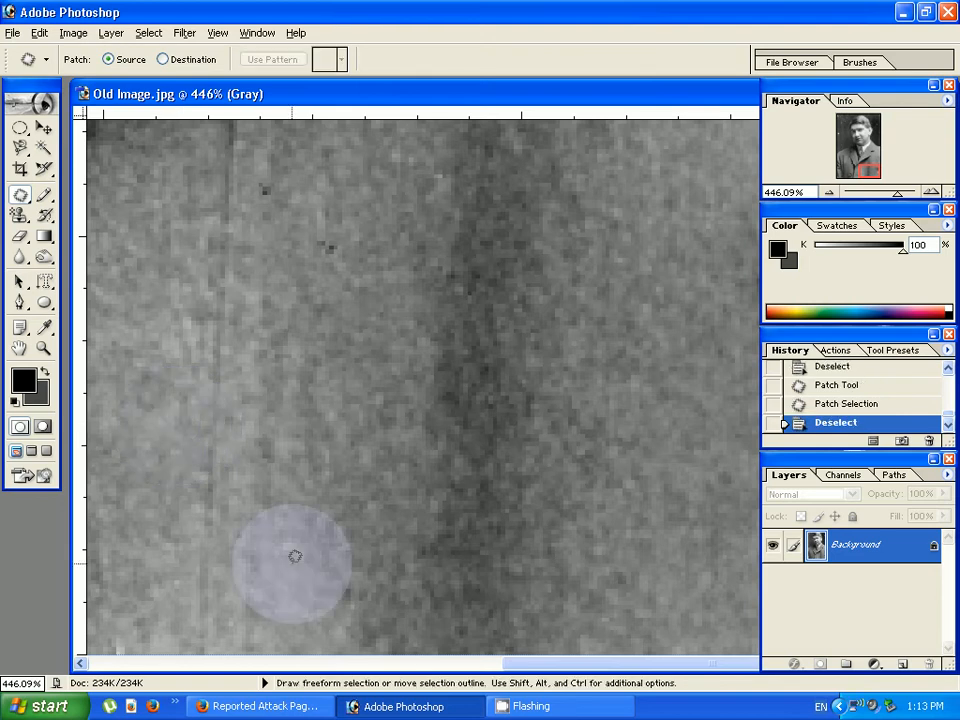
- Patch the white blotch beside the long vertical fold near the jacket's sleeve with the fabric just below it
{"action": "left_click_drag", "start_coordinate": [526, 664], "coordinate": [237, 664]}
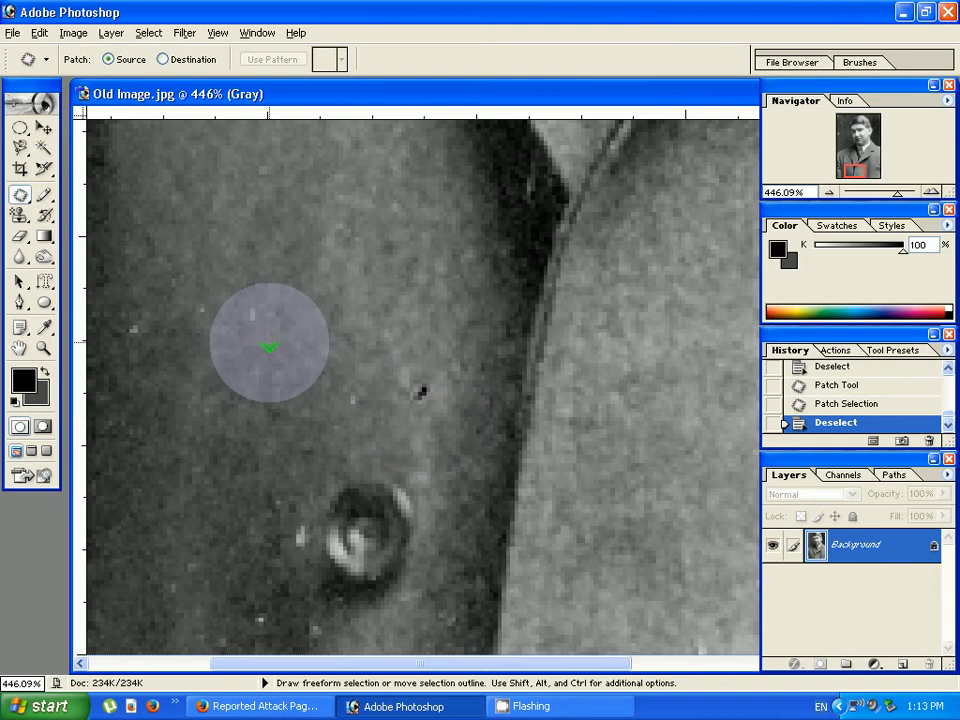
{"action": "key", "text": "space"}
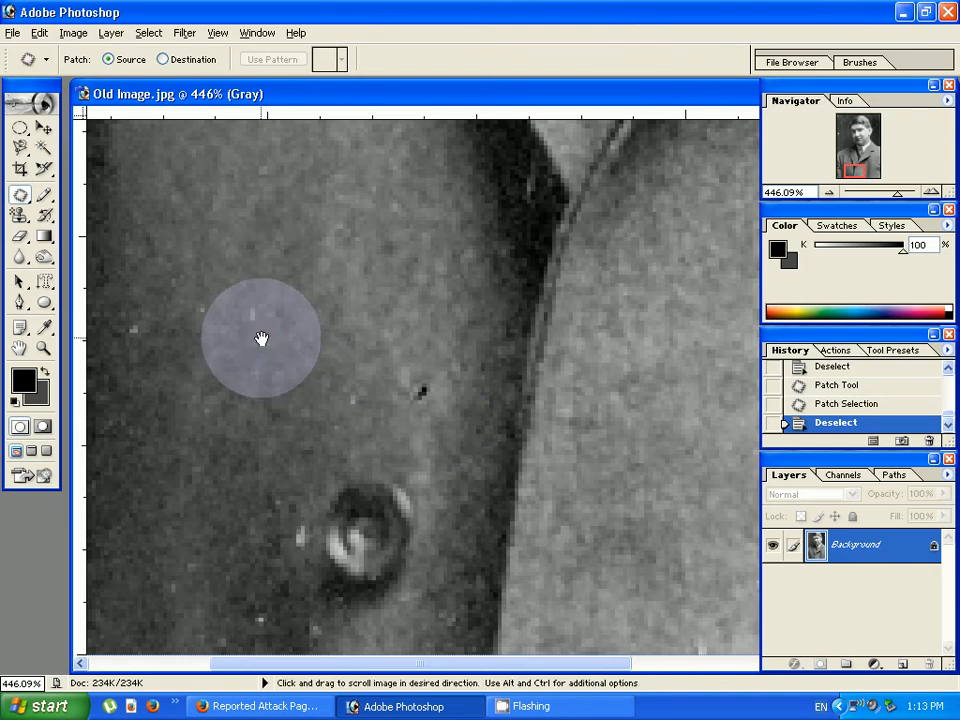
{"action": "left_click_drag", "start_coordinate": [261, 339], "coordinate": [291, 504]}
{"action": "key", "text": "space"}
{"action": "left_click_drag", "start_coordinate": [237, 355], "coordinate": [341, 446]}
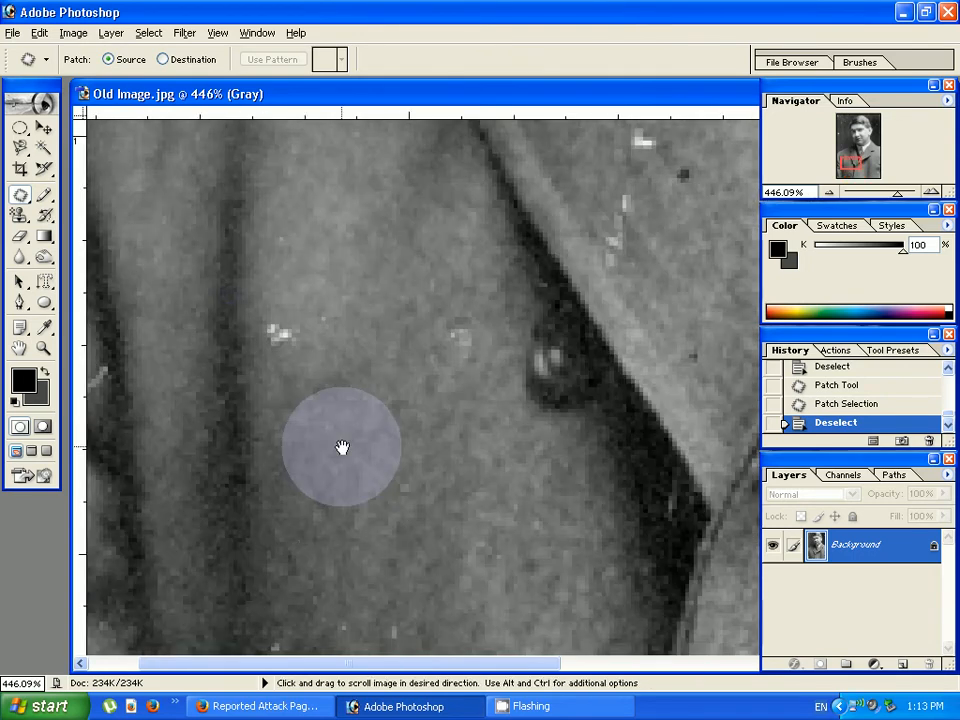
{"action": "left_click_drag", "start_coordinate": [283, 396], "coordinate": [339, 466]}
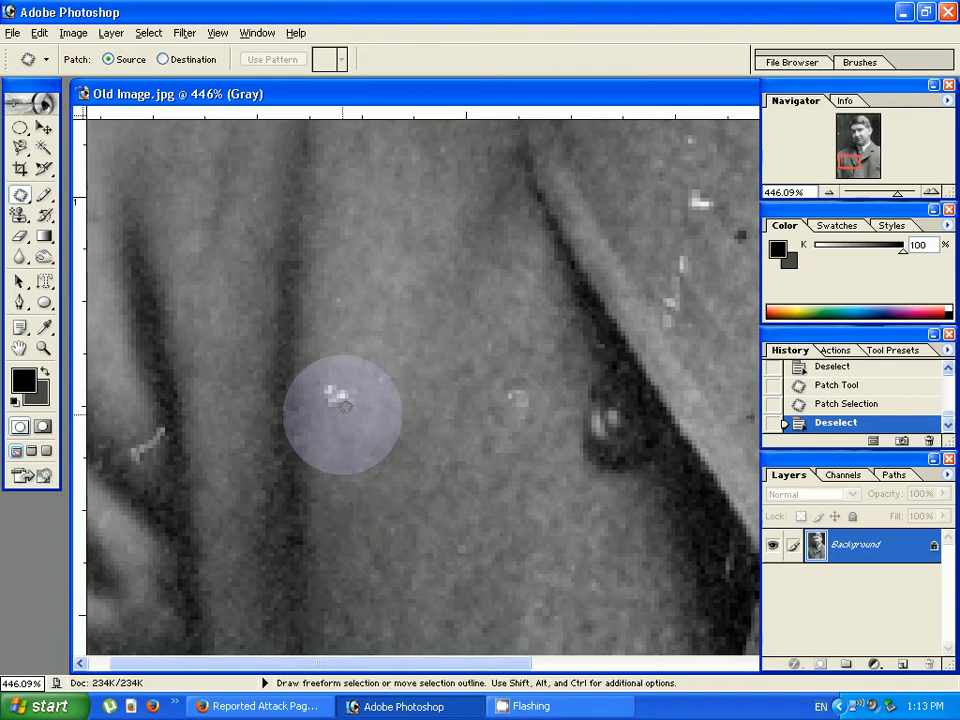
{"action": "mouse_move", "coordinate": [345, 405]}
{"action": "left_mouse_down"}
{"action": "mouse_move", "coordinate": [350, 375]}
{"action": "mouse_move", "coordinate": [345, 430]}
{"action": "left_mouse_up"}
{"action": "key", "text": "ctrl+d"}
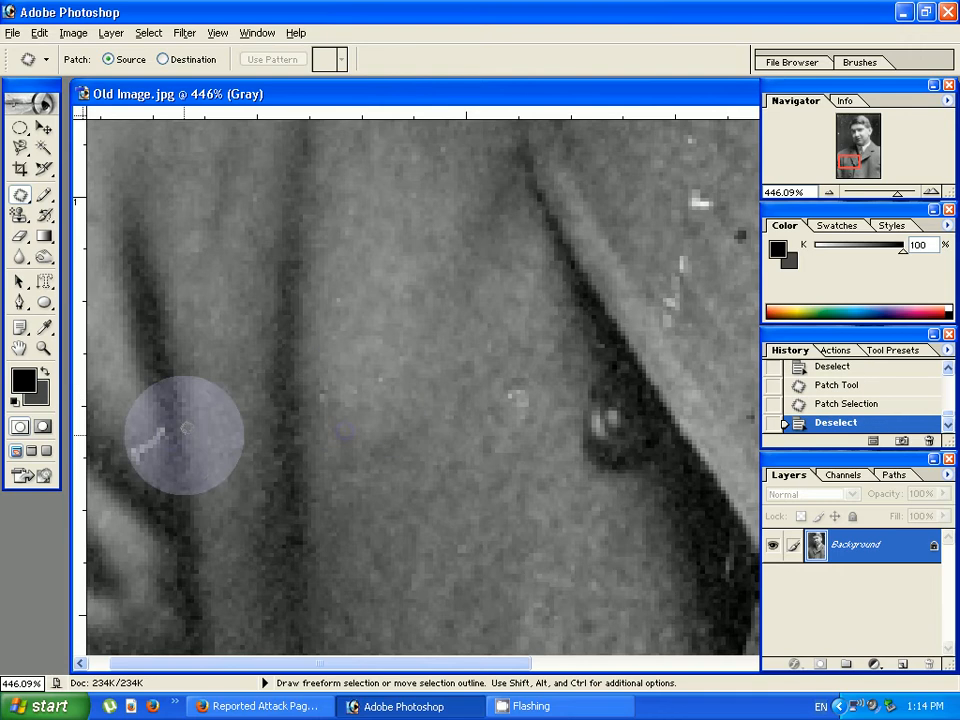
- Patch the thin white scratch across the dark sleeve crease, reworking its remaining traces with neighbouring fabric
{"action": "mouse_move", "coordinate": [167, 428]}
{"action": "left_mouse_down"}
{"action": "mouse_move", "coordinate": [121, 454]}
{"action": "mouse_move", "coordinate": [164, 432]}
{"action": "mouse_move", "coordinate": [136, 434]}
{"action": "left_mouse_up"}
{"action": "key", "text": "ctrl+d"}
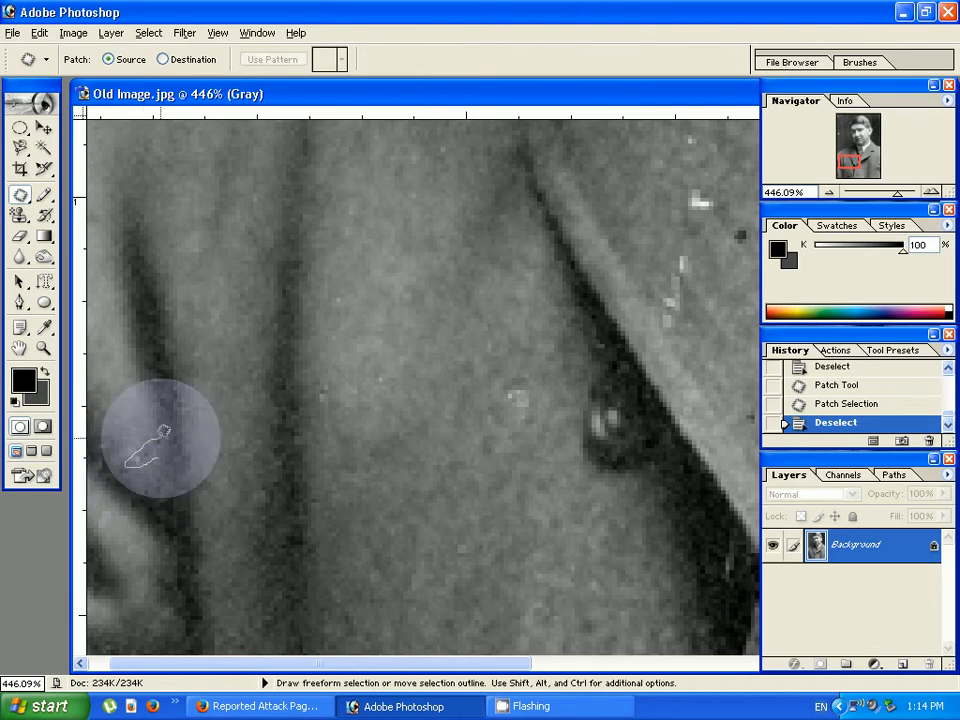
{"action": "mouse_move", "coordinate": [150, 440]}
{"action": "left_mouse_down"}
{"action": "mouse_move", "coordinate": [143, 455]}
{"action": "mouse_move", "coordinate": [133, 435]}
{"action": "left_mouse_up"}
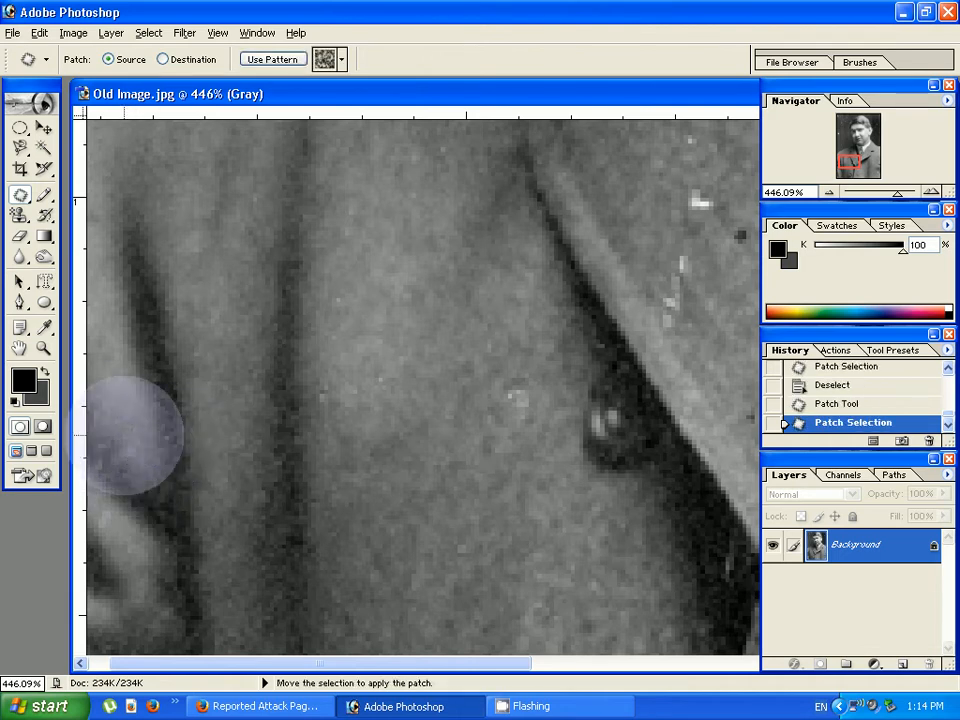
{"action": "key", "text": "ctrl+d"}
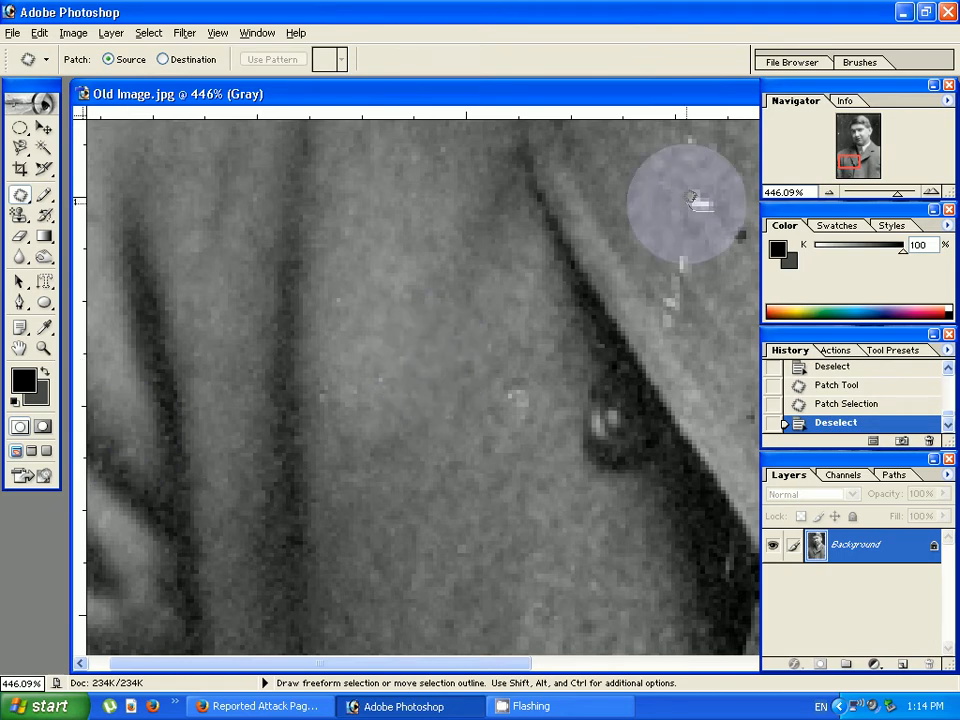
- Patch the bright white mark and the dark spot near it on the jacket lapel with clean surrounding fabric
{"action": "mouse_move", "coordinate": [690, 196]}
{"action": "left_mouse_down"}
{"action": "mouse_move", "coordinate": [710, 208]}
{"action": "mouse_move", "coordinate": [698, 228]}
{"action": "left_mouse_up"}
{"action": "left_click", "coordinate": [710, 255]}
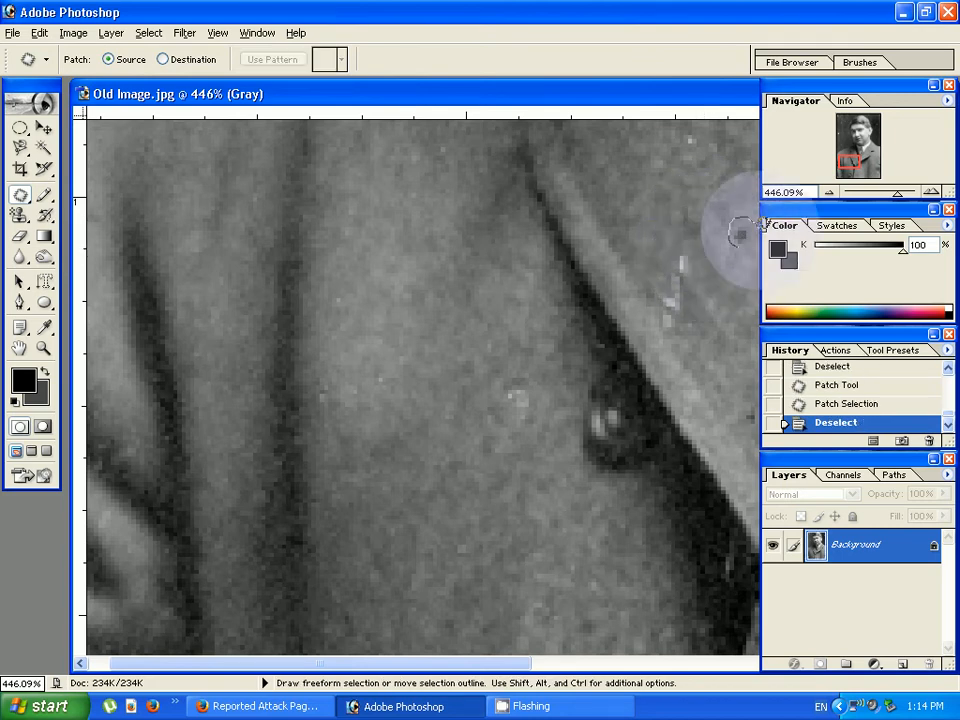
{"action": "mouse_move", "coordinate": [738, 233]}
{"action": "left_mouse_down"}
{"action": "mouse_move", "coordinate": [745, 228]}
{"action": "mouse_move", "coordinate": [704, 192]}
{"action": "left_mouse_up"}
{"action": "left_click", "coordinate": [662, 319]}
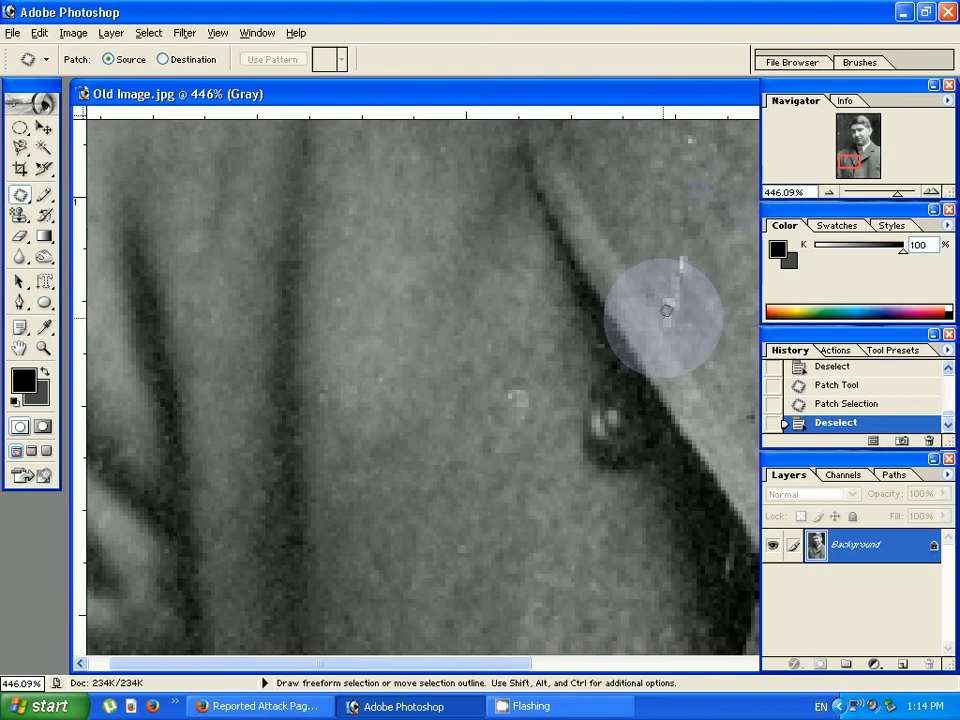
- Patch the bright white speck in the dark background above the shoulder with clean background beside it and clear the selection
{"action": "scroll", "coordinate": [381, 391], "scroll_direction": "up", "scroll_amount": 1}
{"action": "scroll", "coordinate": [383, 384], "scroll_direction": "up", "scroll_amount": 5}
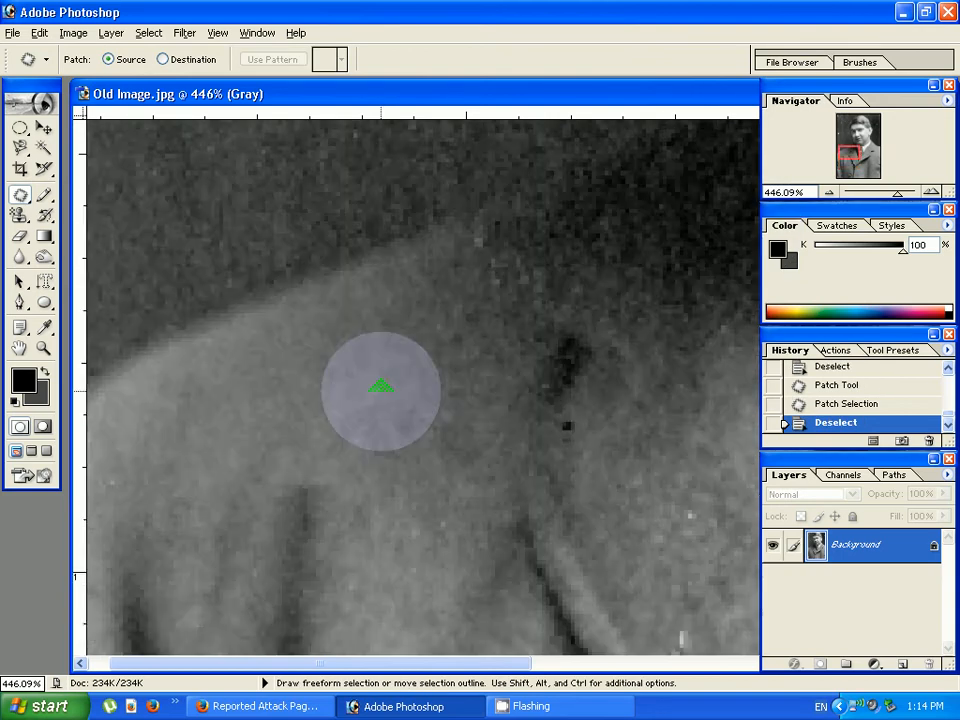
{"action": "scroll", "coordinate": [381, 386], "scroll_direction": "up", "scroll_amount": 5}
{"action": "scroll", "coordinate": [381, 386], "scroll_direction": "down", "scroll_amount": 2}
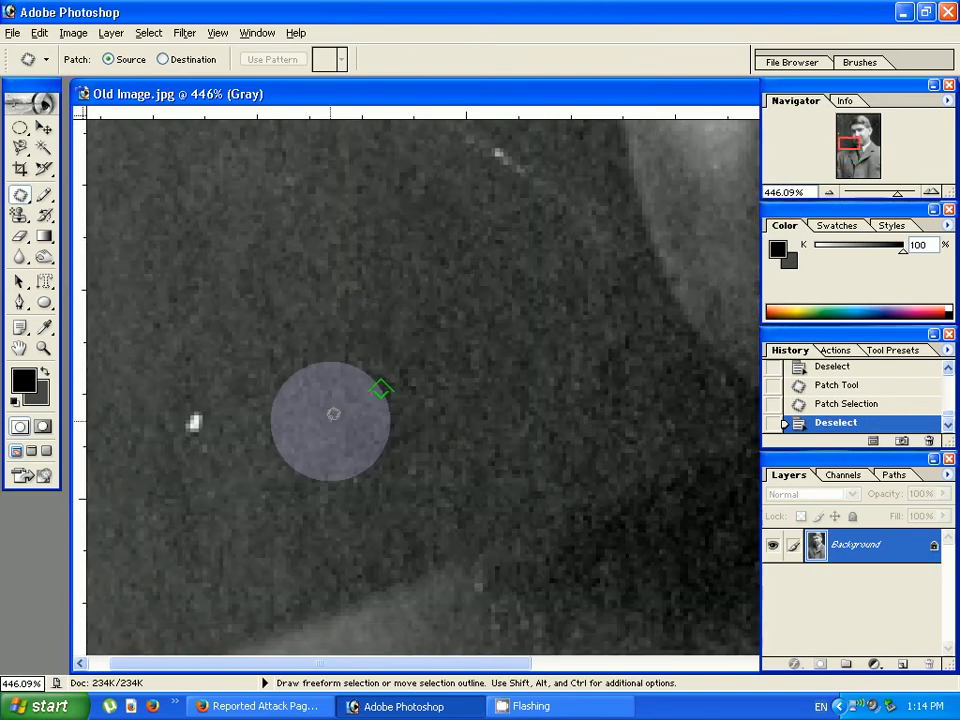
{"action": "scroll", "coordinate": [332, 407], "scroll_direction": "down", "scroll_amount": 3}
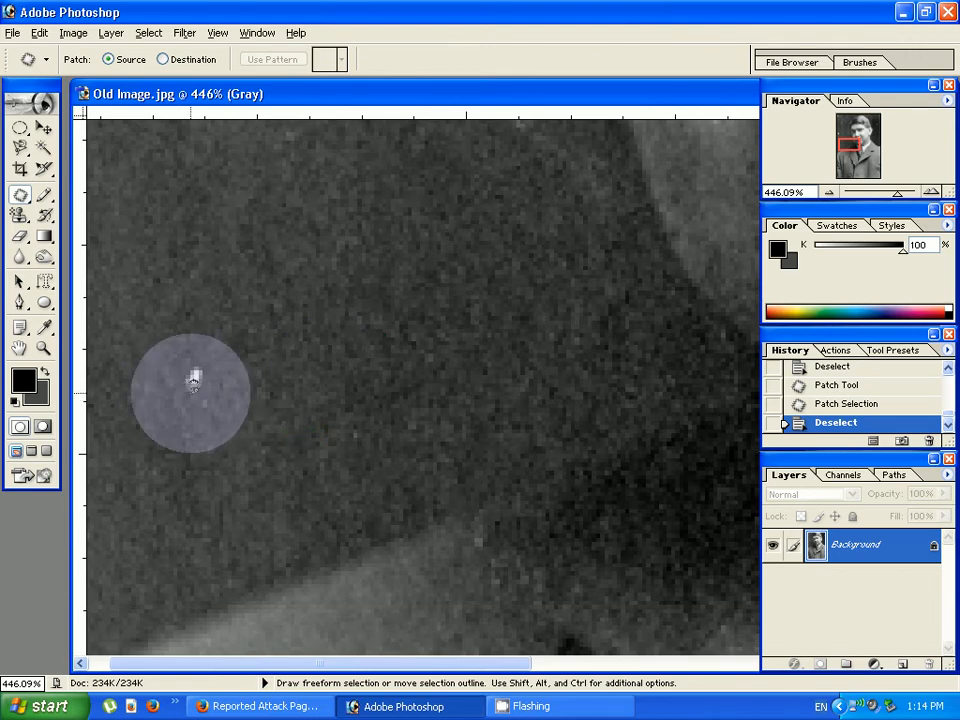
{"action": "mouse_move", "coordinate": [194, 378]}
{"action": "left_mouse_down"}
{"action": "mouse_move", "coordinate": [210, 353]}
{"action": "mouse_move", "coordinate": [196, 380]}
{"action": "mouse_move", "coordinate": [255, 400]}
{"action": "left_mouse_up"}
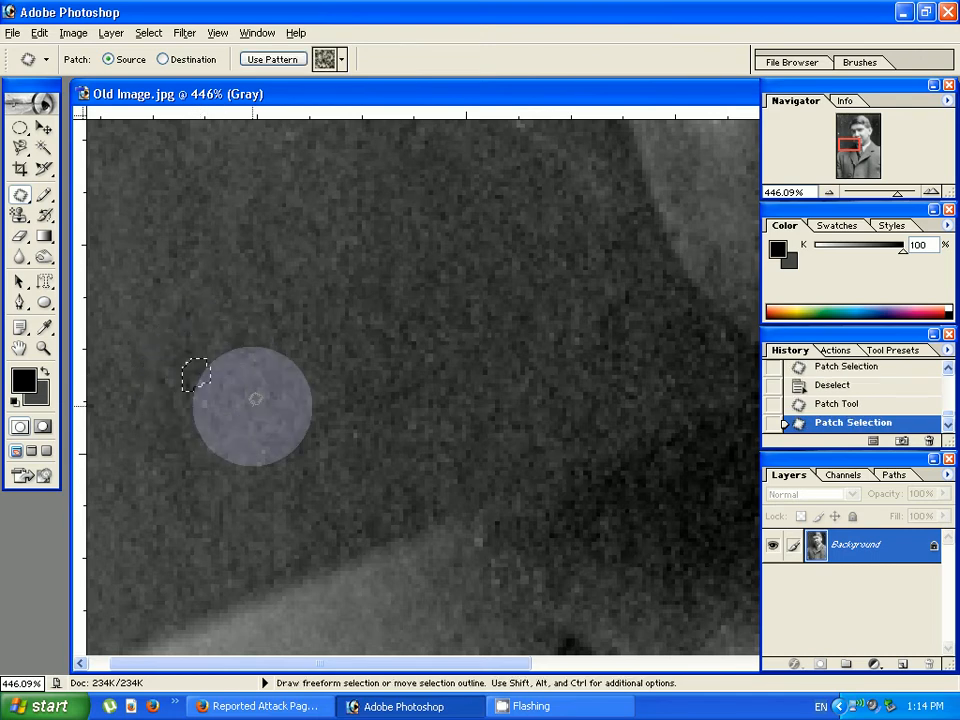
{"action": "key", "text": "ctrl+d"}
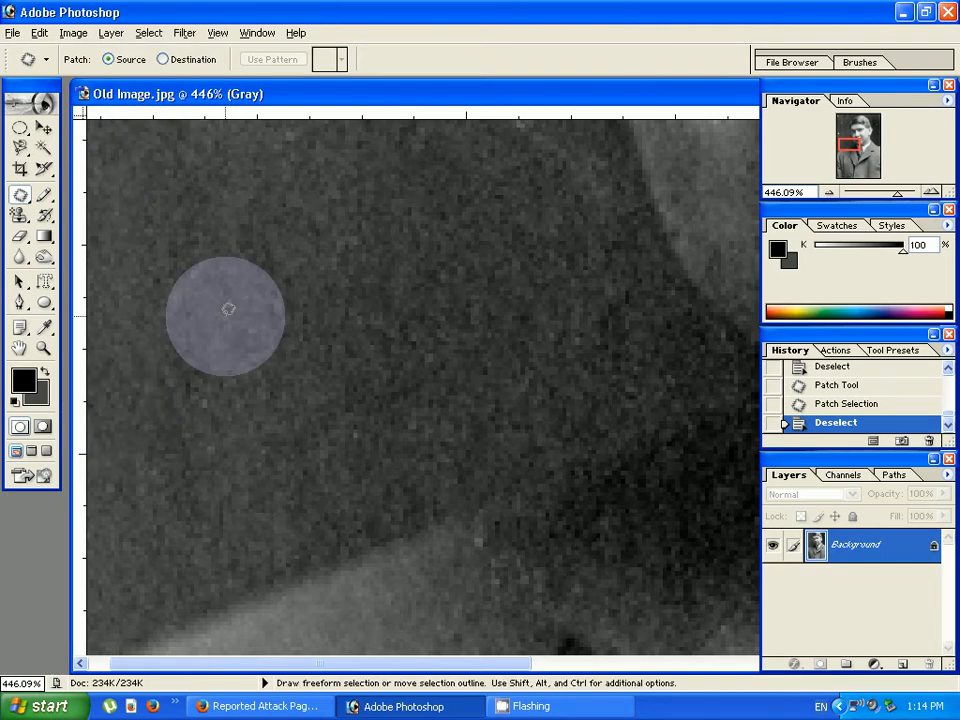
- Try the Patch tool's Destination mode on the small white speck in the background beside the face and undo the patch
{"action": "scroll", "coordinate": [257, 396], "scroll_direction": "up", "scroll_amount": 5}
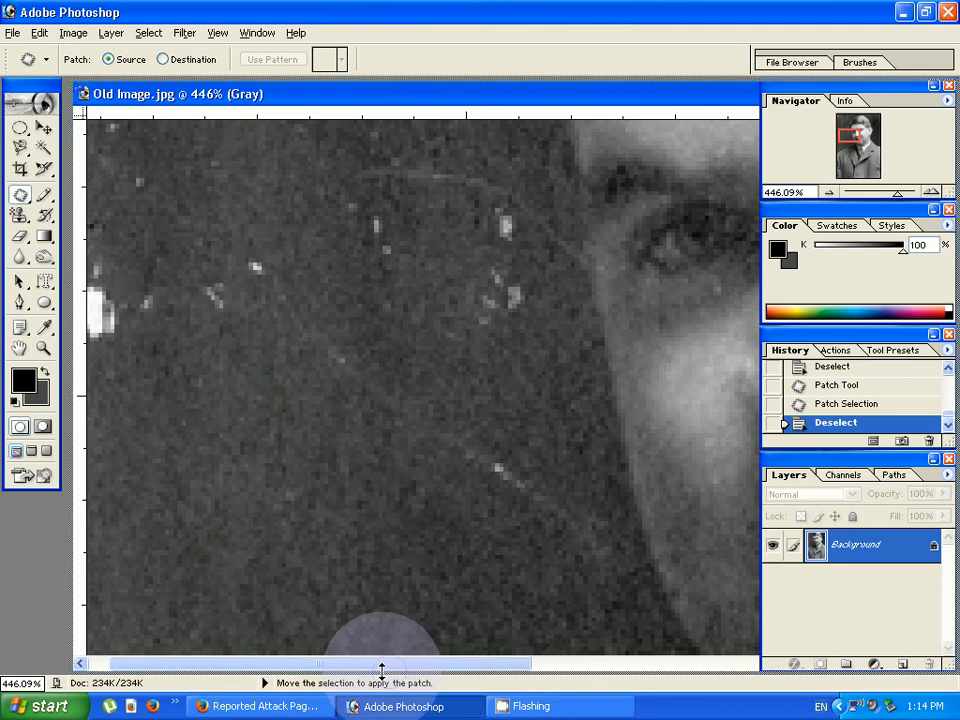
{"action": "left_click", "coordinate": [162, 59]}
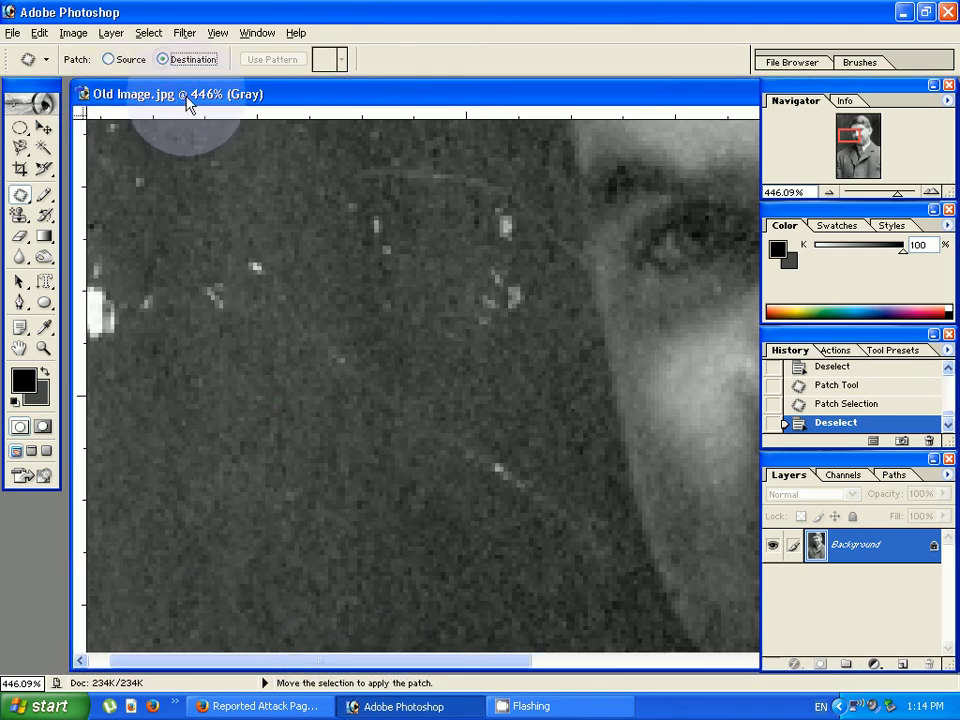
{"action": "left_click_drag", "start_coordinate": [260, 268], "coordinate": [273, 238]}
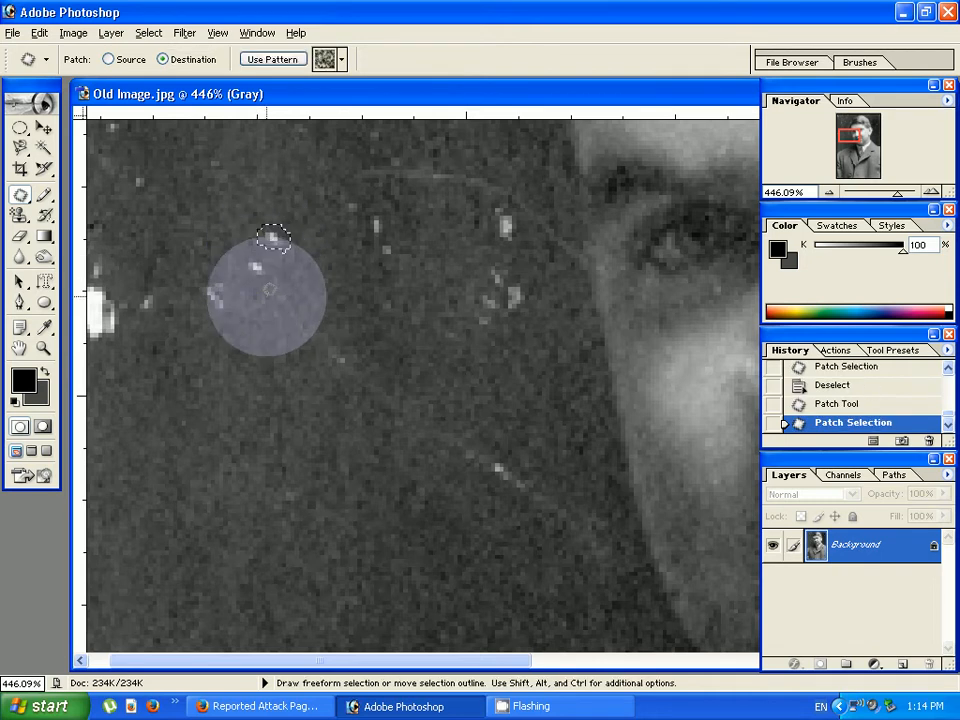
{"action": "key", "text": "ctrl+d"}
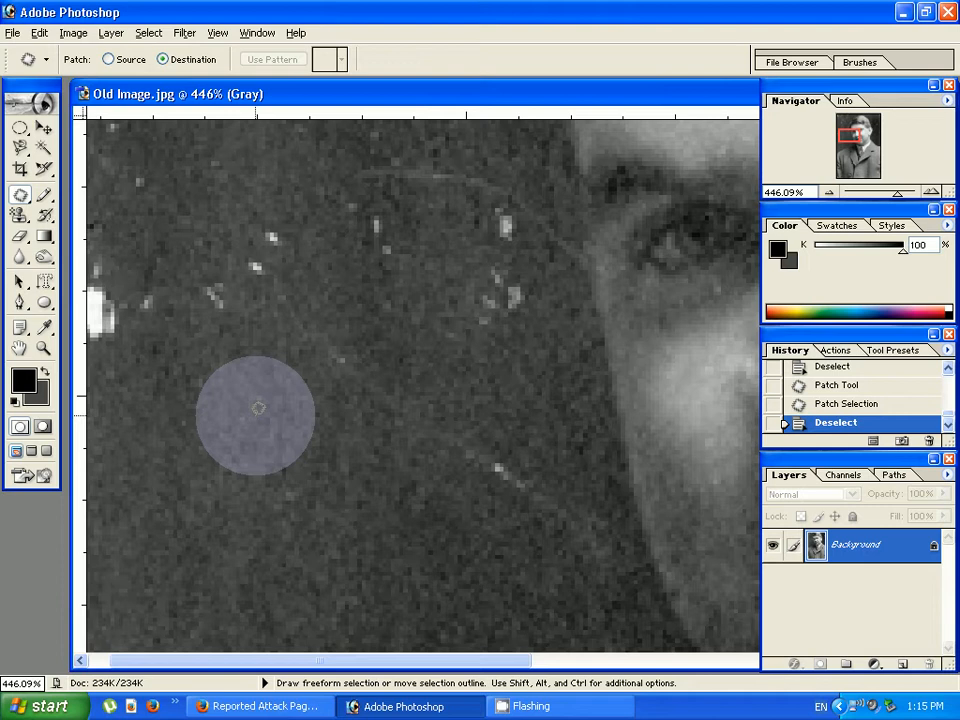
{"action": "left_click_drag", "start_coordinate": [262, 231], "coordinate": [285, 246]}
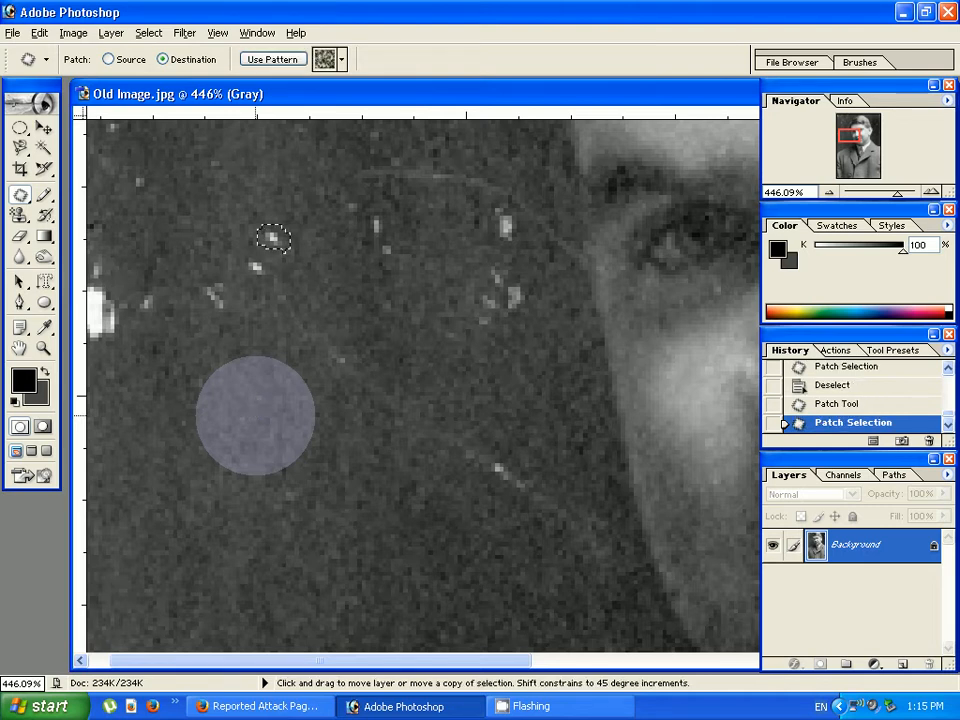
{"action": "key", "text": "ctrl+z"}
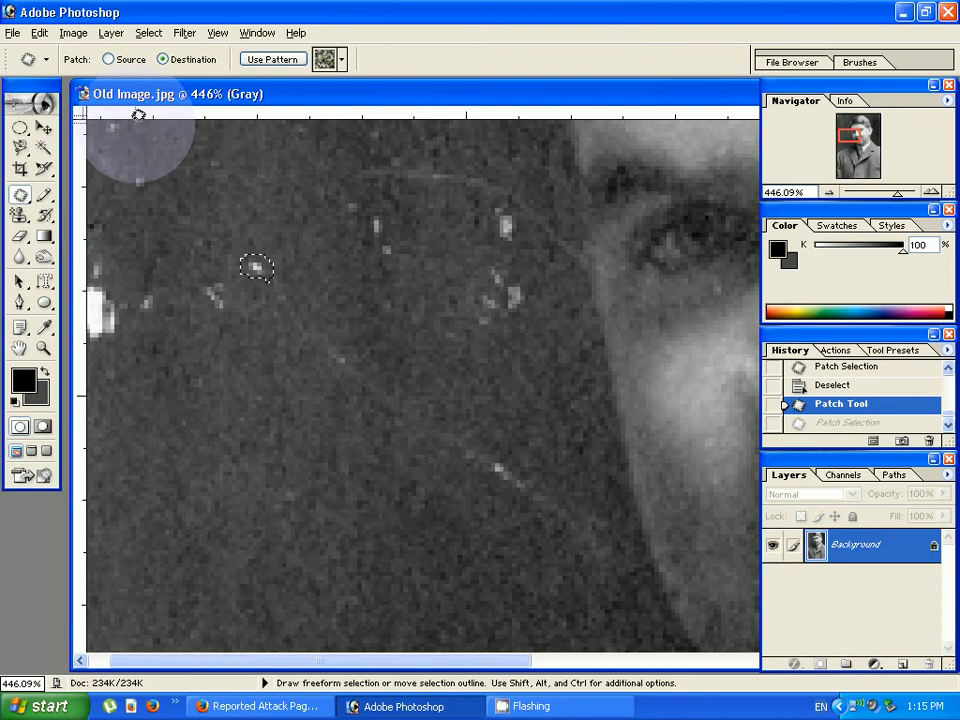
- Set the Patch tool to Source and patch the small white speck and the neighbouring pair of specks with clean background
{"action": "left_click", "coordinate": [109, 60]}
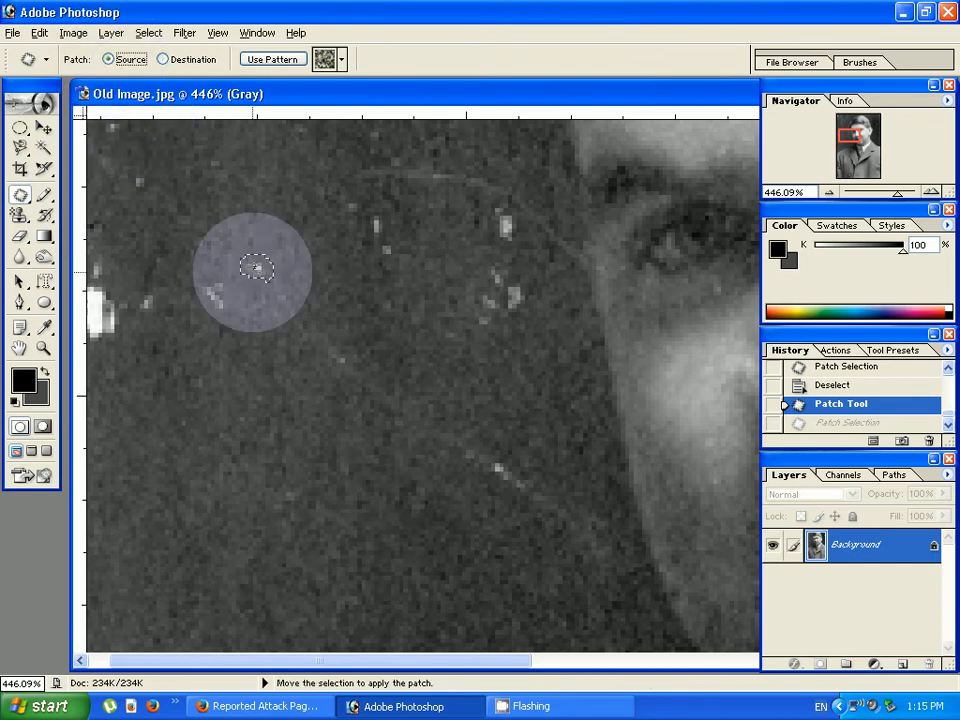
{"action": "left_click_drag", "start_coordinate": [256, 266], "coordinate": [236, 351]}
{"action": "key", "text": "ctrl+d"}
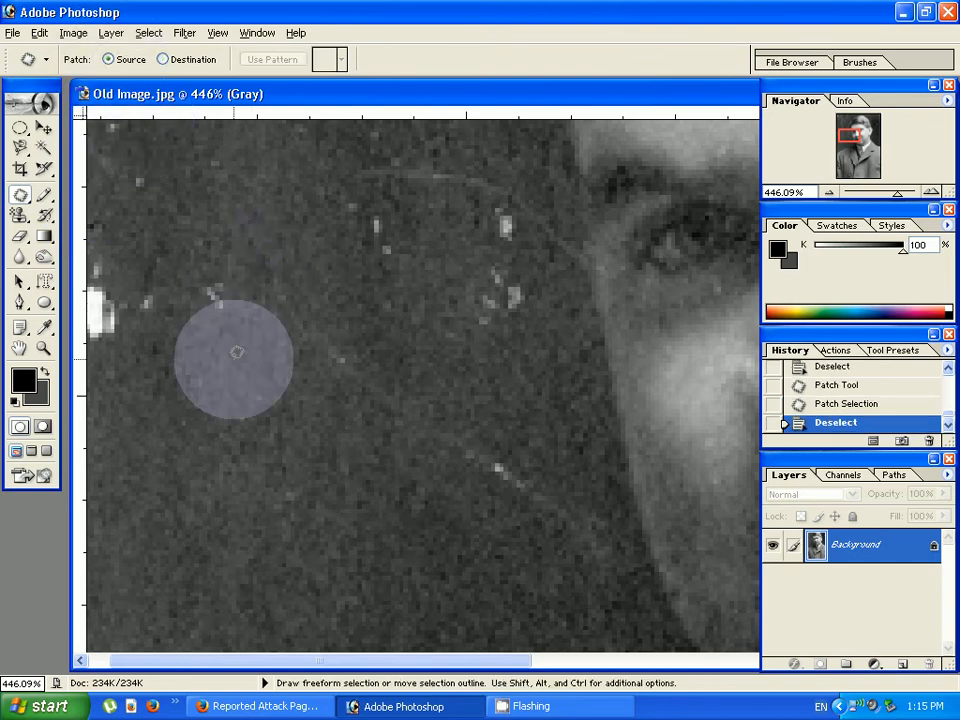
{"action": "left_click_drag", "start_coordinate": [391, 262], "coordinate": [400, 275]}
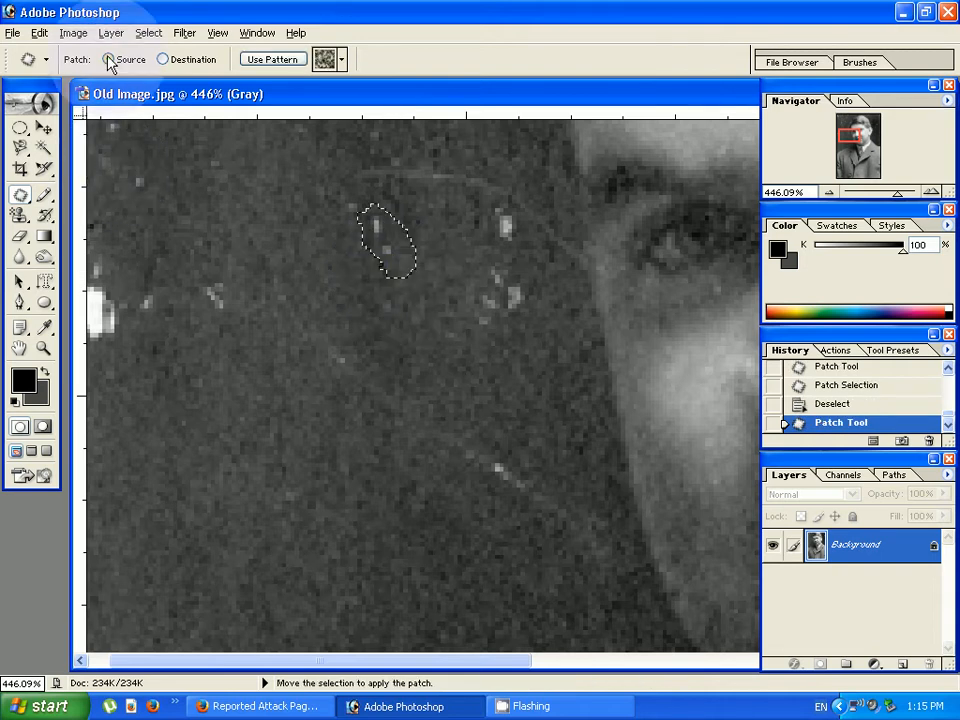
{"action": "left_click_drag", "start_coordinate": [384, 238], "coordinate": [330, 290]}
{"action": "key", "text": "ctrl+d"}
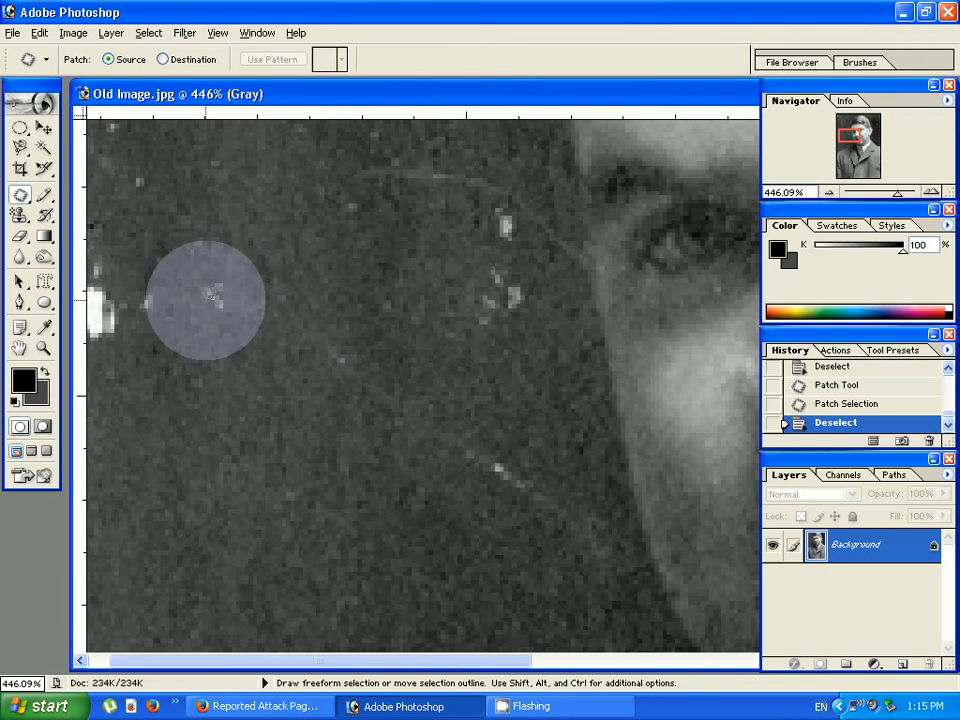
- Set the Patch tool to Destination and cover the small speck cluster near the large white blotch with a clean background area
{"action": "left_click", "coordinate": [164, 60]}
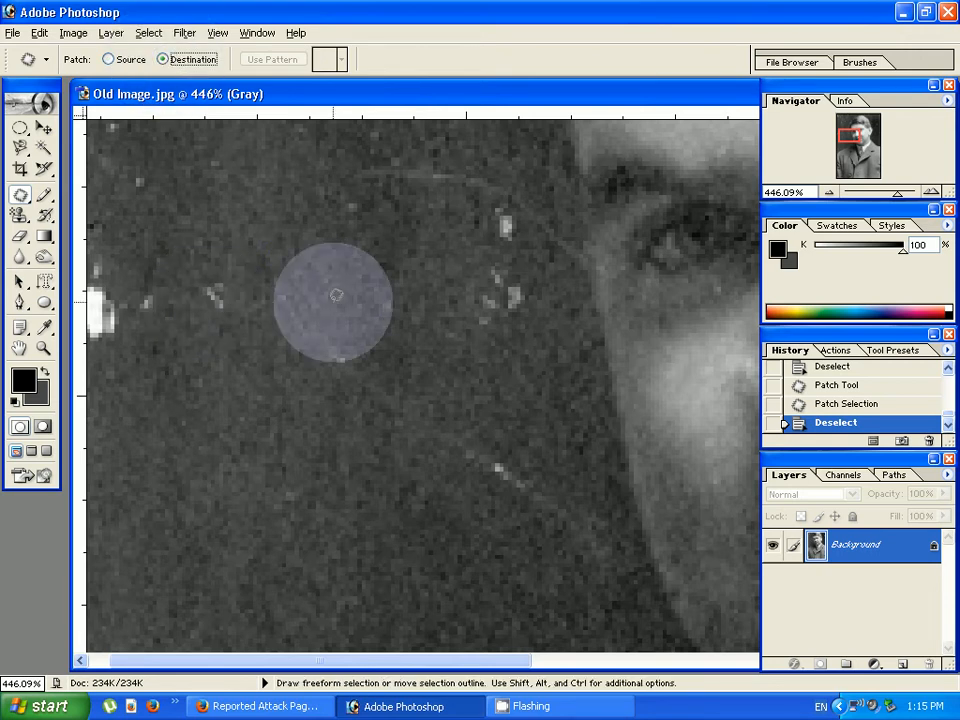
{"action": "mouse_move", "coordinate": [334, 300]}
{"action": "left_mouse_down"}
{"action": "mouse_move", "coordinate": [350, 285]}
{"action": "mouse_move", "coordinate": [342, 296]}
{"action": "left_mouse_up"}
{"action": "left_click_drag", "start_coordinate": [332, 292], "coordinate": [258, 312]}
{"action": "key", "text": "ctrl+d"}
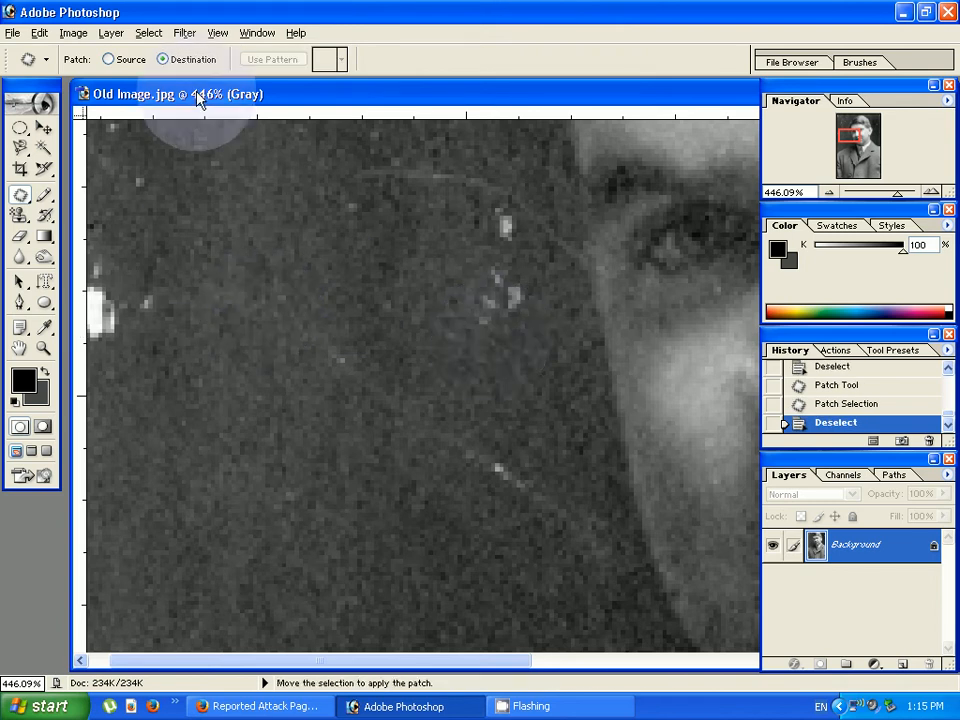
- Cover the speck cluster below the bright spot beside the eye and the large white blotch at the background's edge with clean background areas
{"action": "mouse_move", "coordinate": [512, 339]}
{"action": "left_mouse_down"}
{"action": "mouse_move", "coordinate": [483, 330]}
{"action": "mouse_move", "coordinate": [505, 333]}
{"action": "mouse_move", "coordinate": [300, 512]}
{"action": "left_mouse_up"}
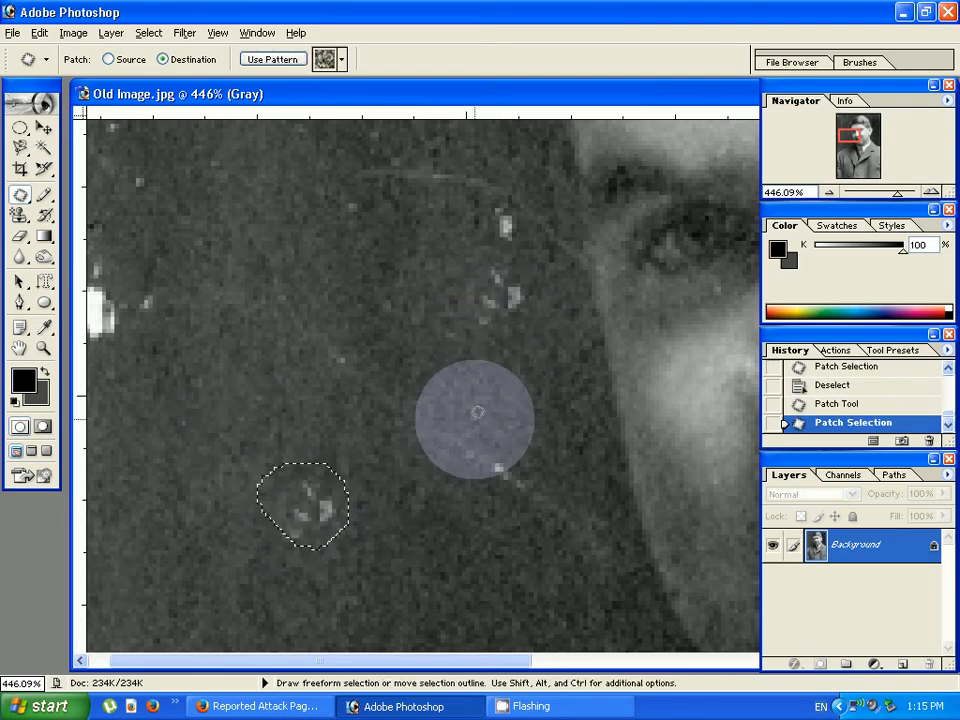
{"action": "key", "text": "ctrl+z"}
{"action": "left_click_drag", "start_coordinate": [336, 546], "coordinate": [378, 524]}
{"action": "left_click_drag", "start_coordinate": [336, 519], "coordinate": [486, 345]}
{"action": "key", "text": "ctrl+d"}
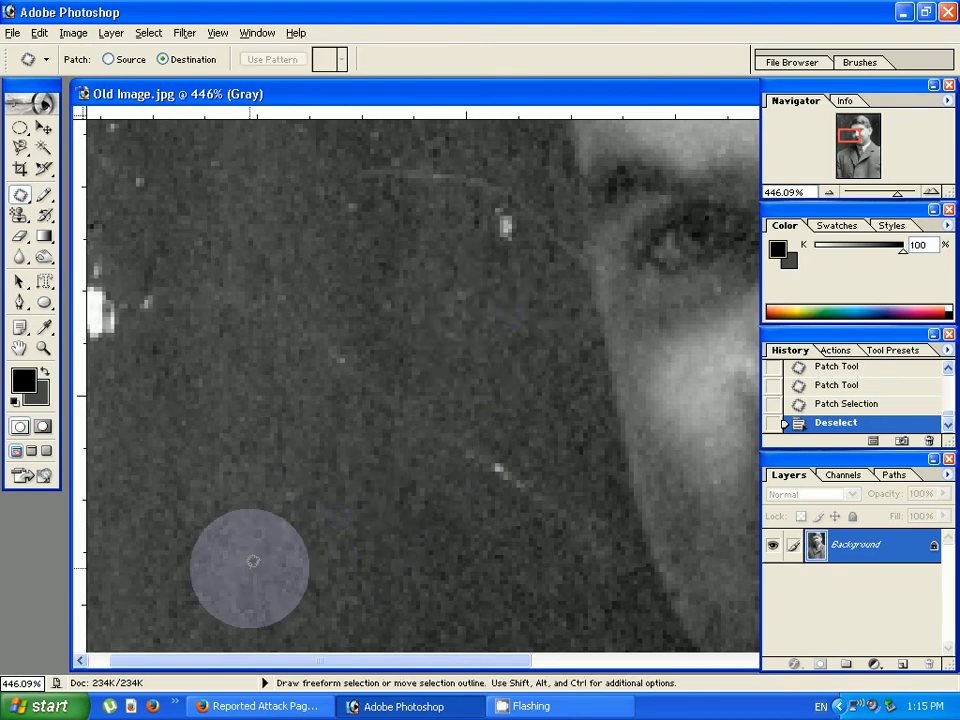
{"action": "mouse_move", "coordinate": [303, 577]}
{"action": "left_mouse_down"}
{"action": "mouse_move", "coordinate": [210, 408]}
{"action": "mouse_move", "coordinate": [220, 403]}
{"action": "mouse_move", "coordinate": [150, 290]}
{"action": "left_mouse_up"}
{"action": "key", "text": "ctrl+d"}
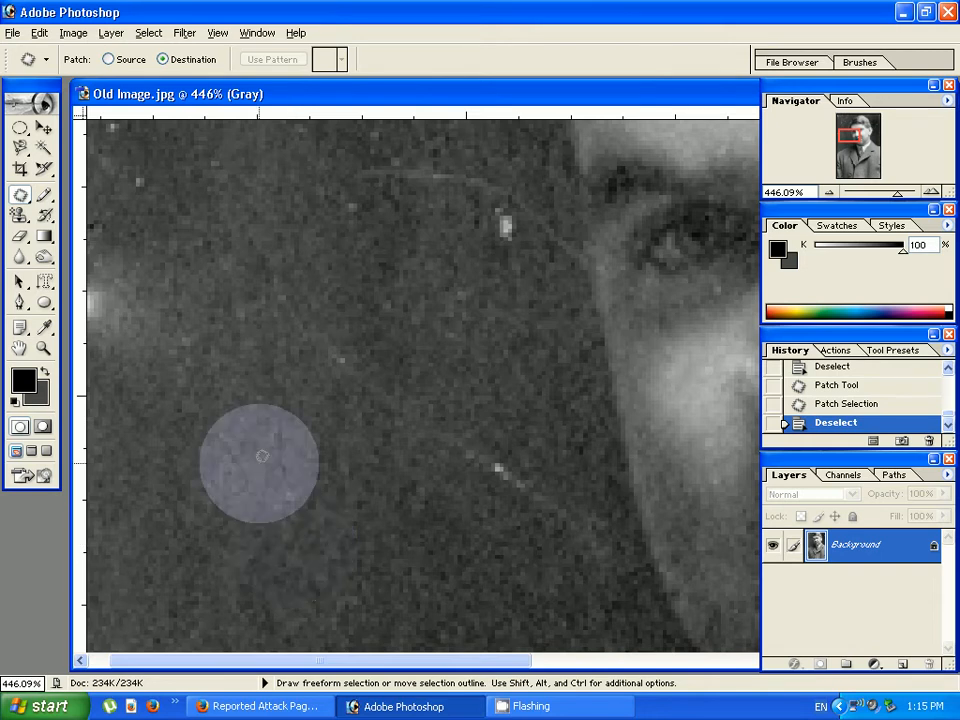
- Set the Patch tool back to Source mode
{"action": "left_click", "coordinate": [121, 63]}
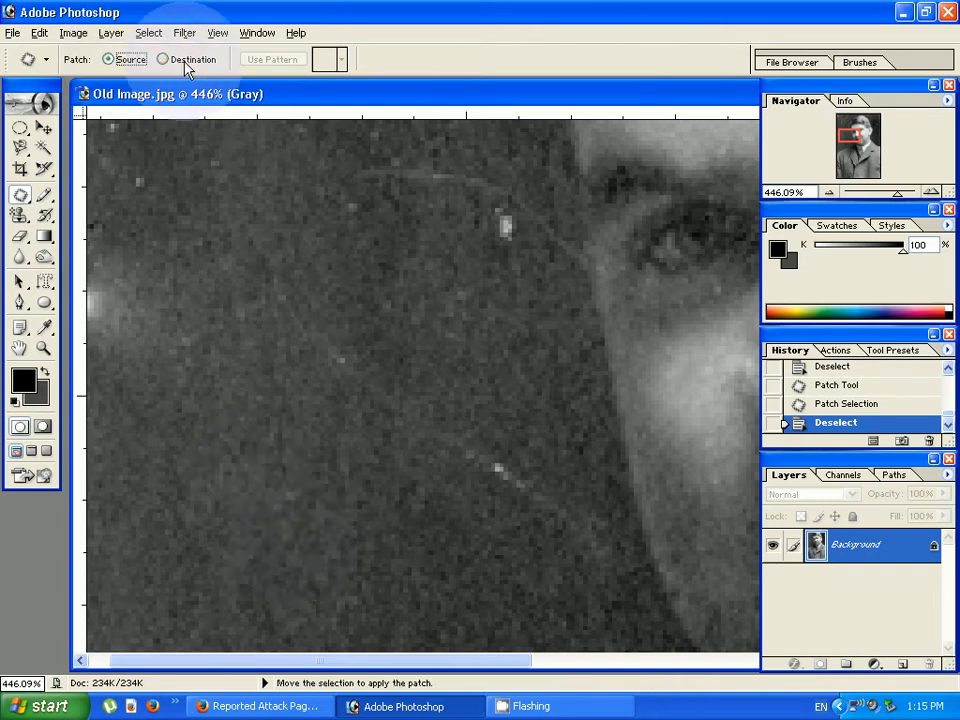
{"action": "left_click", "coordinate": [184, 62]}
{"action": "left_click", "coordinate": [114, 64]}
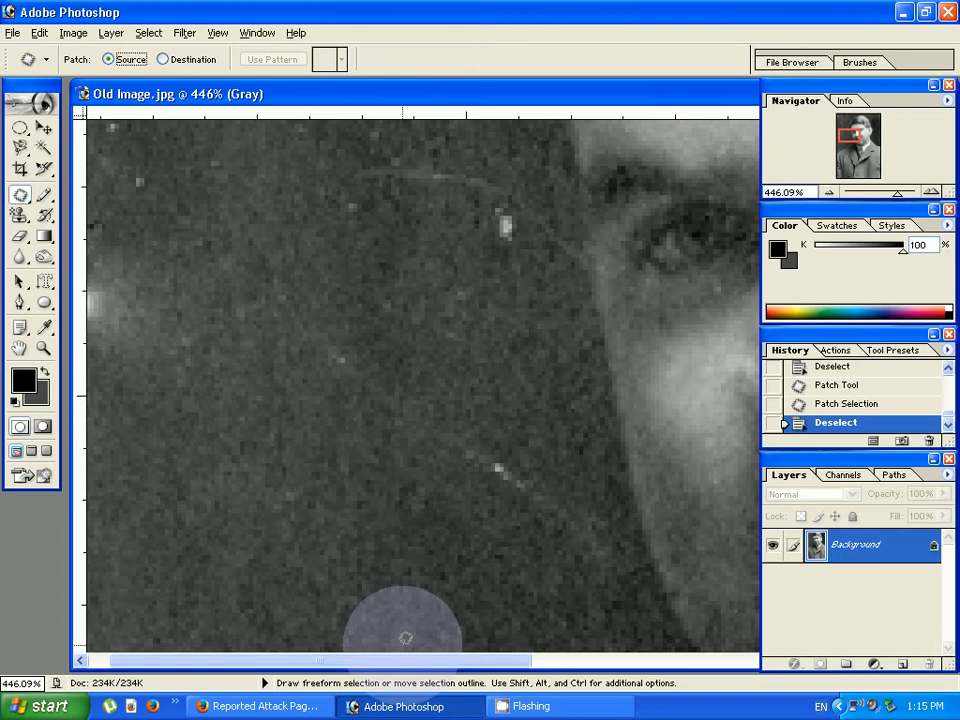
{"action": "mouse_move", "coordinate": [408, 661]}
{"action": "left_mouse_down"}
{"action": "mouse_move", "coordinate": [497, 668]}
{"action": "mouse_move", "coordinate": [390, 668]}
{"action": "left_mouse_up"}
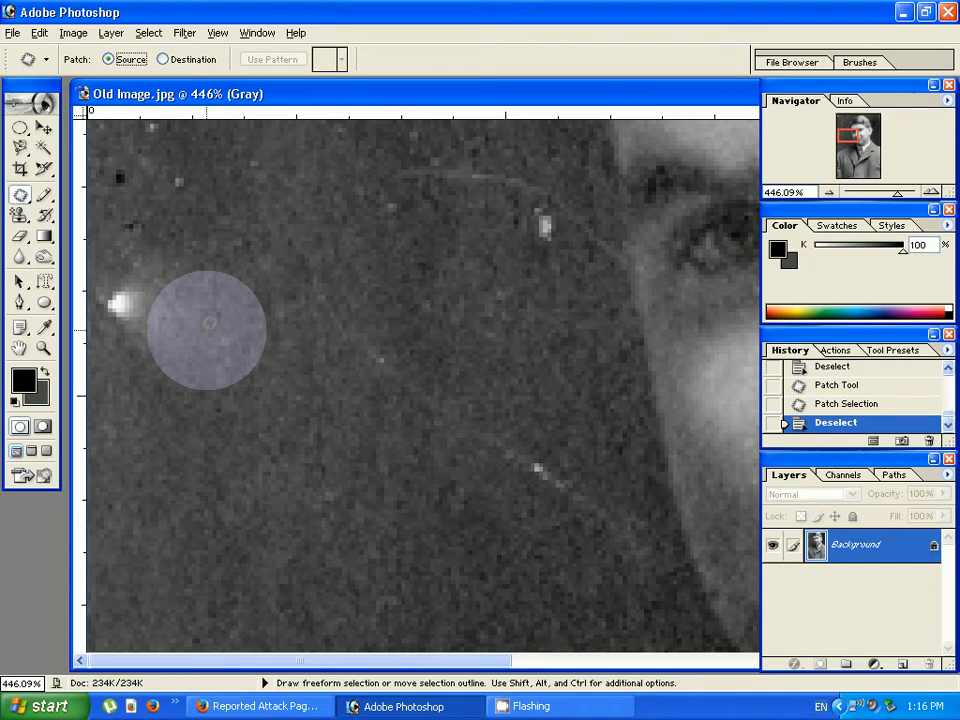
{"action": "left_click_drag", "start_coordinate": [316, 106], "coordinate": [378, 150]}
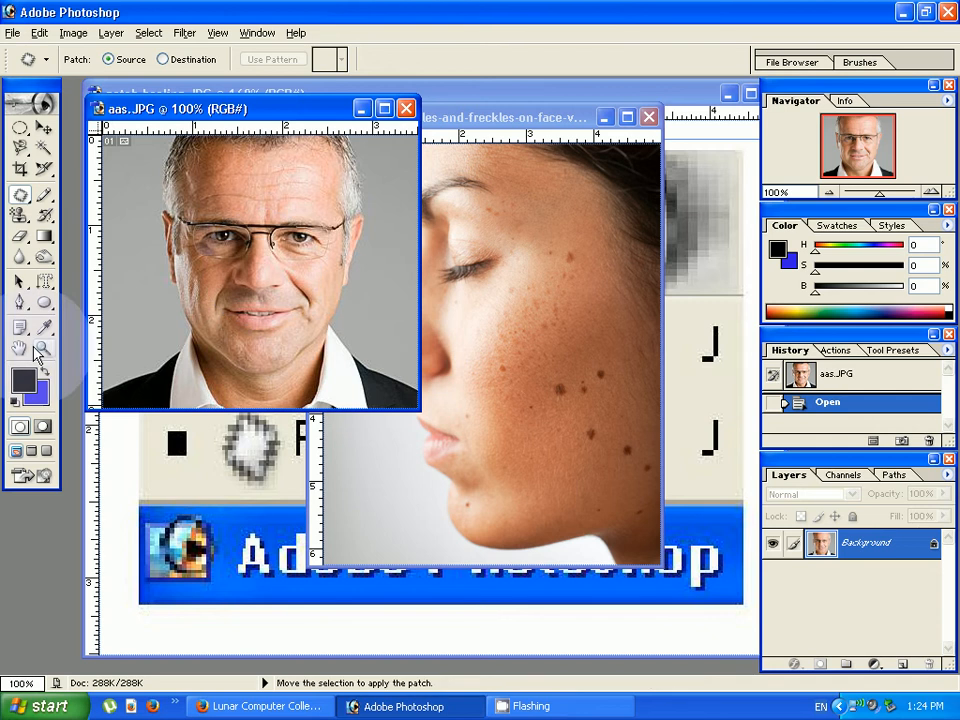
- In the woman-with-moles-and-freckles image, patch the large dark mole on the cheek with nearby skin
{"action": "left_click", "coordinate": [40, 349]}
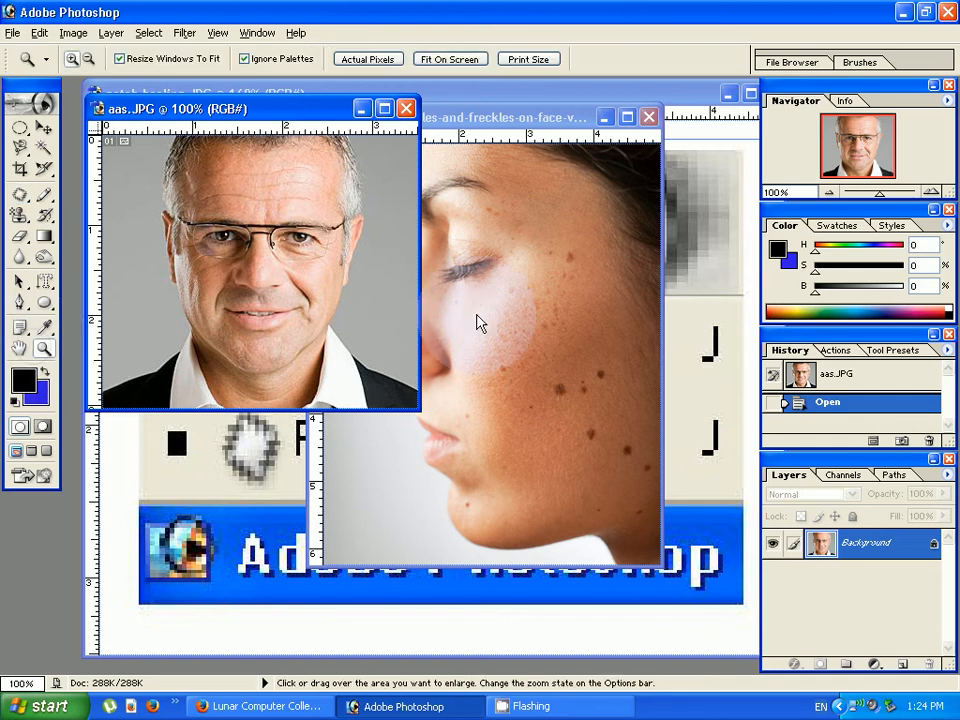
{"action": "left_click", "coordinate": [526, 272]}
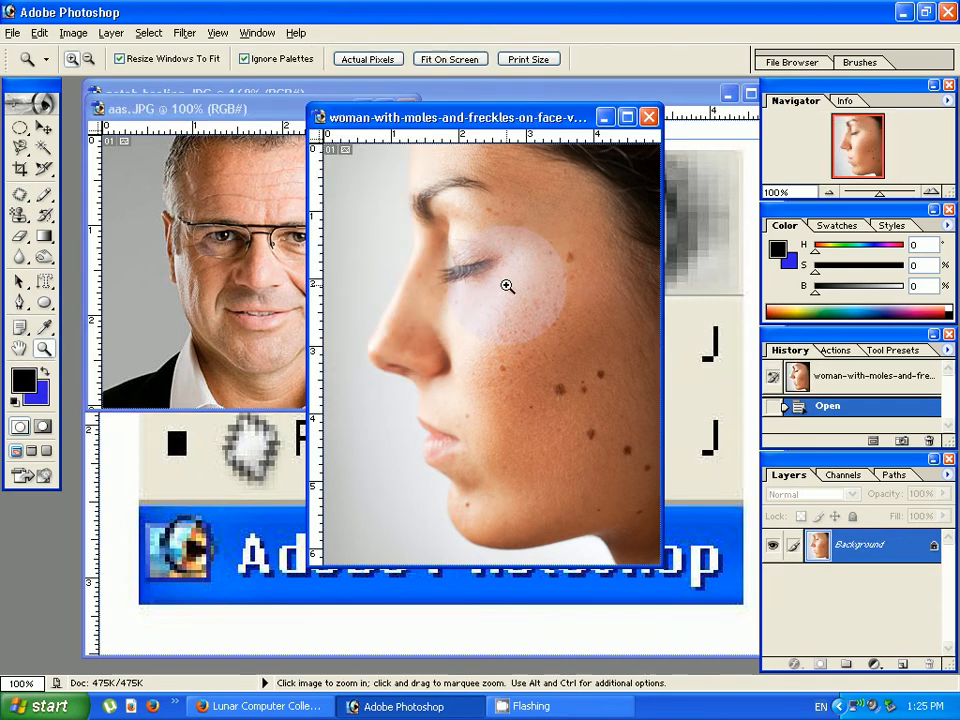
{"action": "left_click_drag", "start_coordinate": [440, 242], "coordinate": [648, 507]}
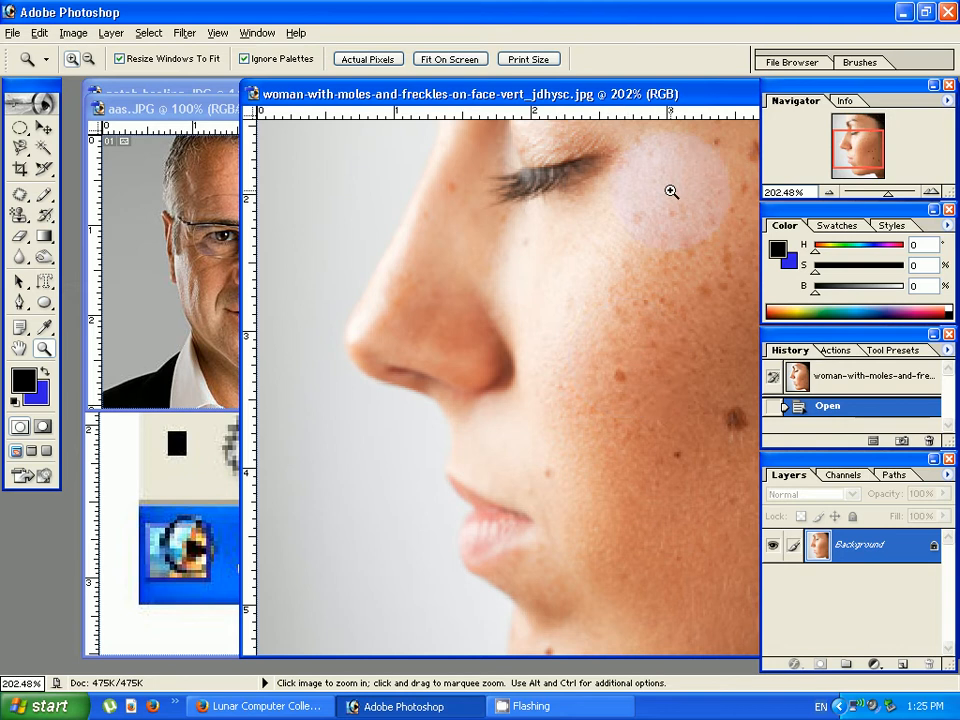
{"action": "left_click", "coordinate": [20, 195]}
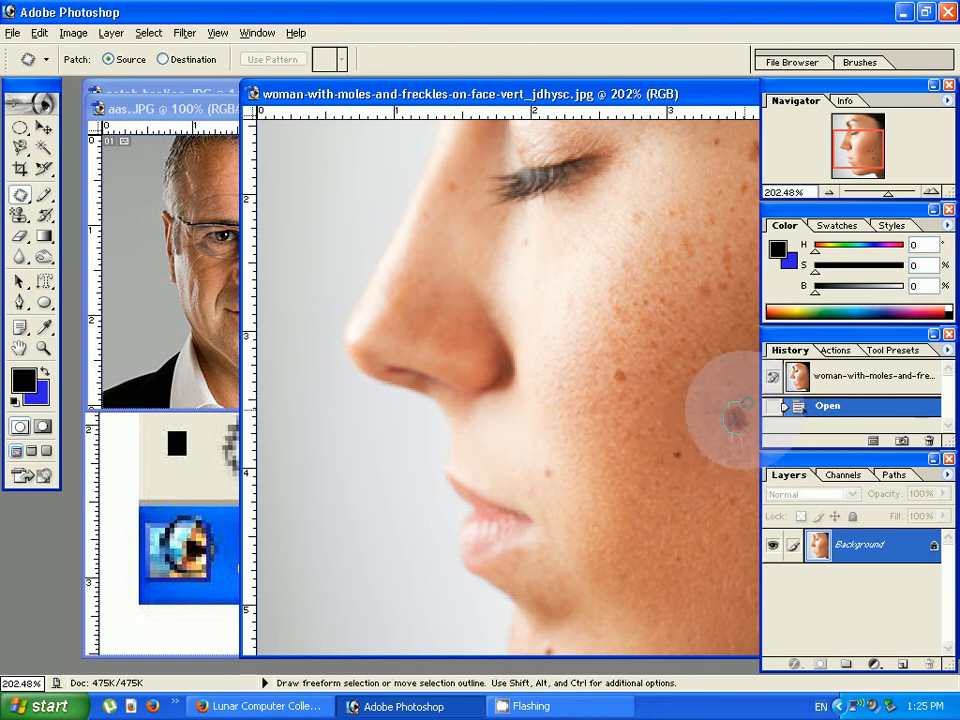
{"action": "mouse_move", "coordinate": [748, 403]}
{"action": "left_mouse_down"}
{"action": "mouse_move", "coordinate": [729, 420]}
{"action": "mouse_move", "coordinate": [721, 414]}
{"action": "left_mouse_up"}
{"action": "key", "text": "ctrl+d"}
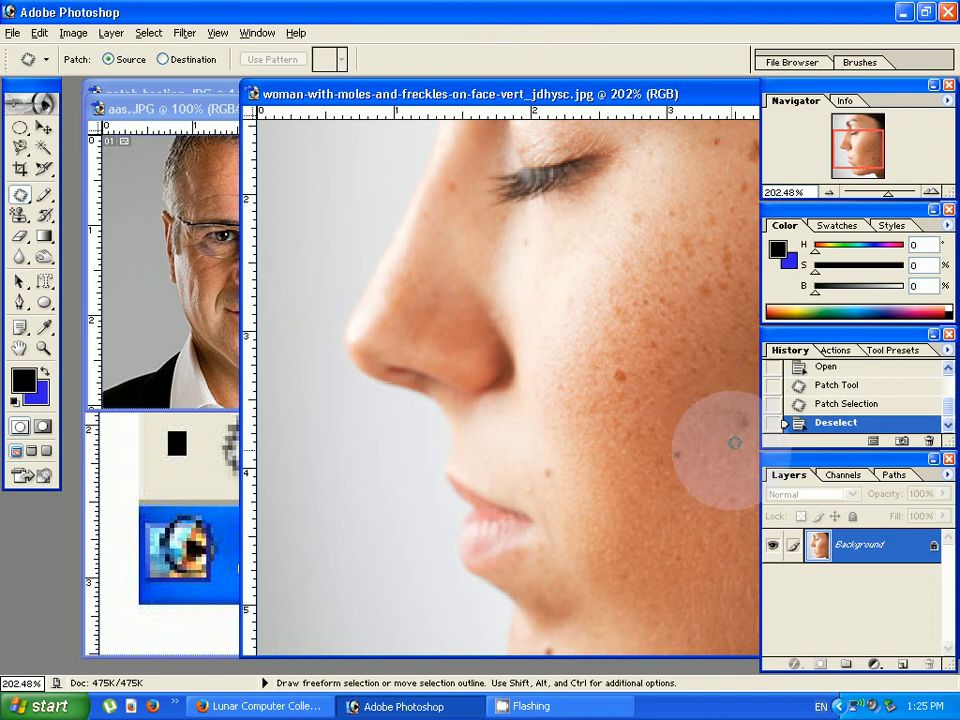
- Patch the brown spot in the middle of the cheek and the freckled area just above it with clearer skin nearer the nose
{"action": "left_click_drag", "start_coordinate": [632, 384], "coordinate": [626, 386]}
{"action": "left_click_drag", "start_coordinate": [620, 382], "coordinate": [553, 313]}
{"action": "key", "text": "ctrl+d"}
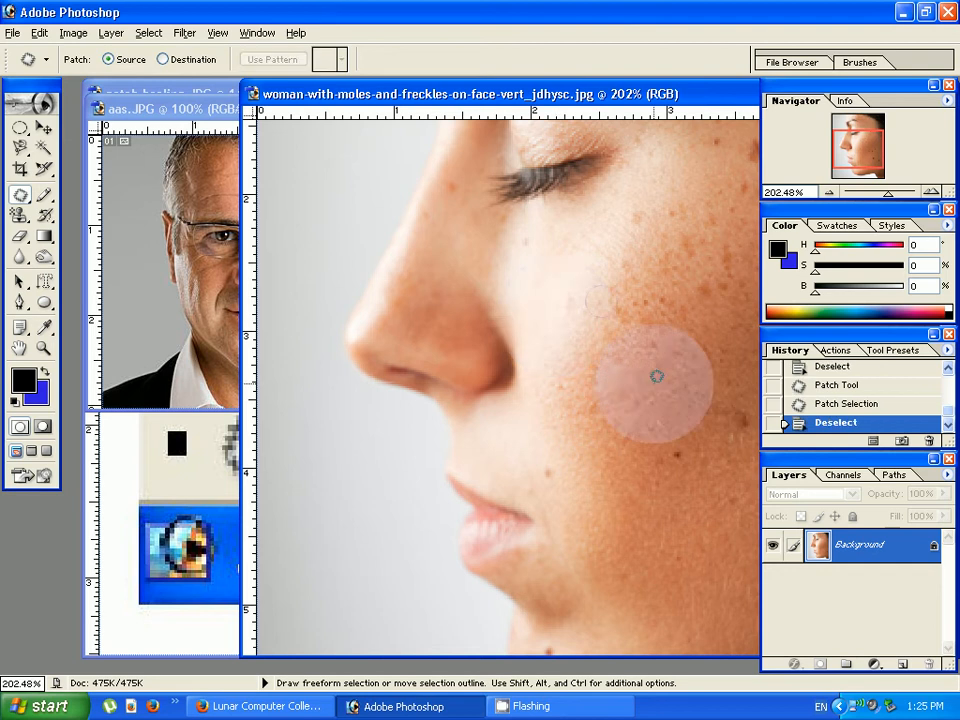
{"action": "mouse_move", "coordinate": [645, 379]}
{"action": "left_mouse_down"}
{"action": "mouse_move", "coordinate": [707, 278]}
{"action": "mouse_move", "coordinate": [645, 380]}
{"action": "left_mouse_up"}
{"action": "left_click_drag", "start_coordinate": [666, 352], "coordinate": [569, 294]}
{"action": "key", "text": "ctrl+d"}
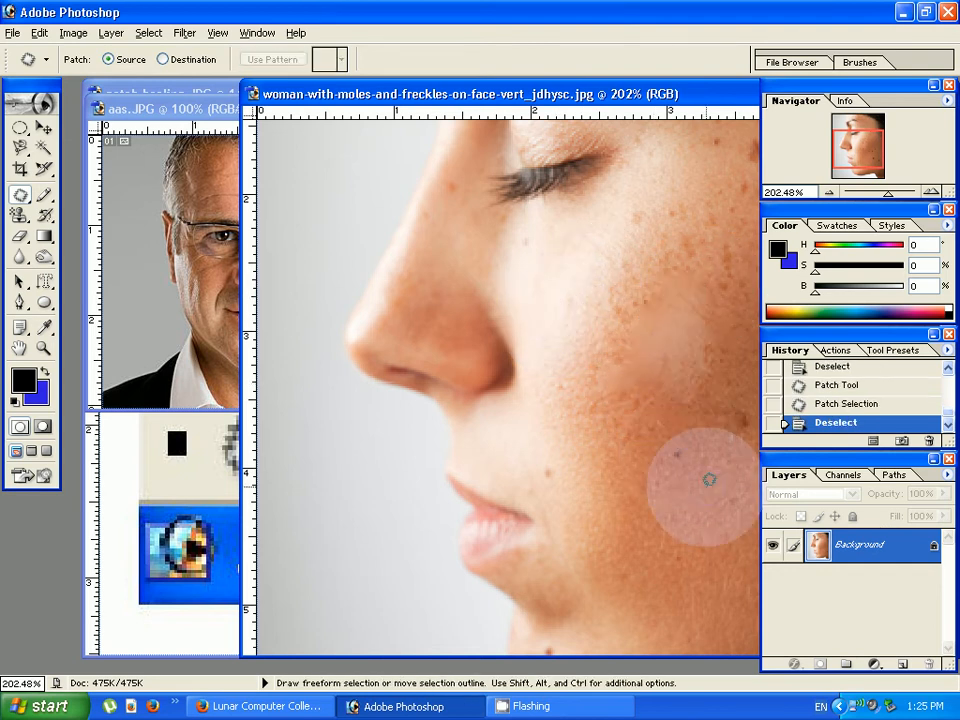
- Patch the small dark mole and the surrounding freckles on the cheek with clearer skin, clearing the selection after each patch
{"action": "left_click_drag", "start_coordinate": [709, 480], "coordinate": [741, 433]}
{"action": "left_click_drag", "start_coordinate": [709, 430], "coordinate": [602, 382]}
{"action": "key", "text": "ctrl+d"}
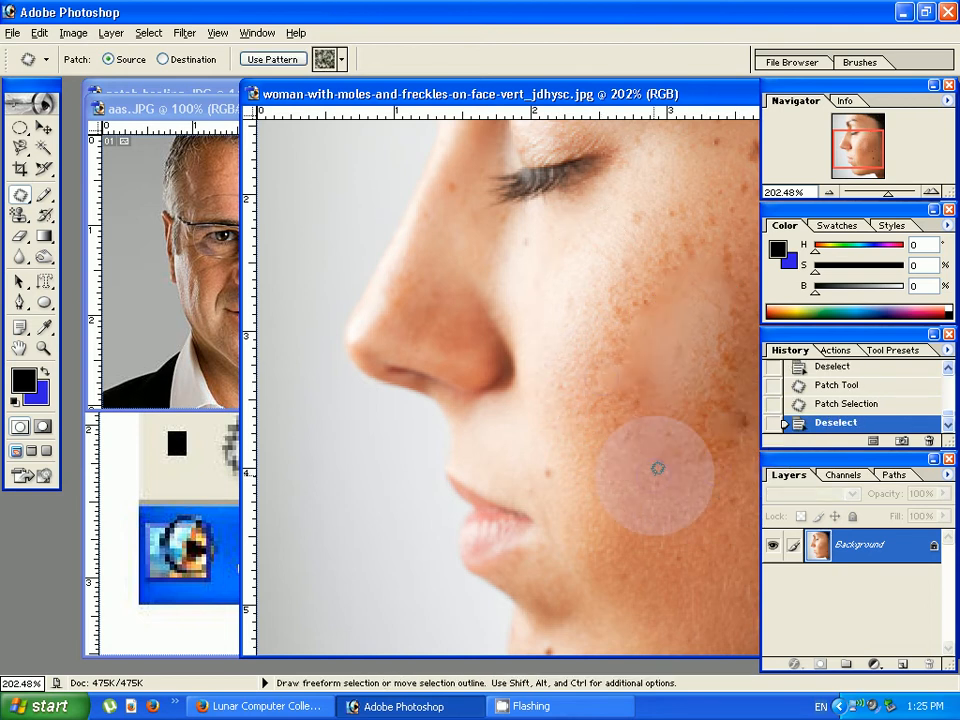
{"action": "mouse_move", "coordinate": [716, 537]}
{"action": "left_mouse_down"}
{"action": "mouse_move", "coordinate": [733, 294]}
{"action": "mouse_move", "coordinate": [715, 515]}
{"action": "left_mouse_up"}
{"action": "left_click_drag", "start_coordinate": [726, 472], "coordinate": [590, 360]}
{"action": "key", "text": "ctrl+d"}
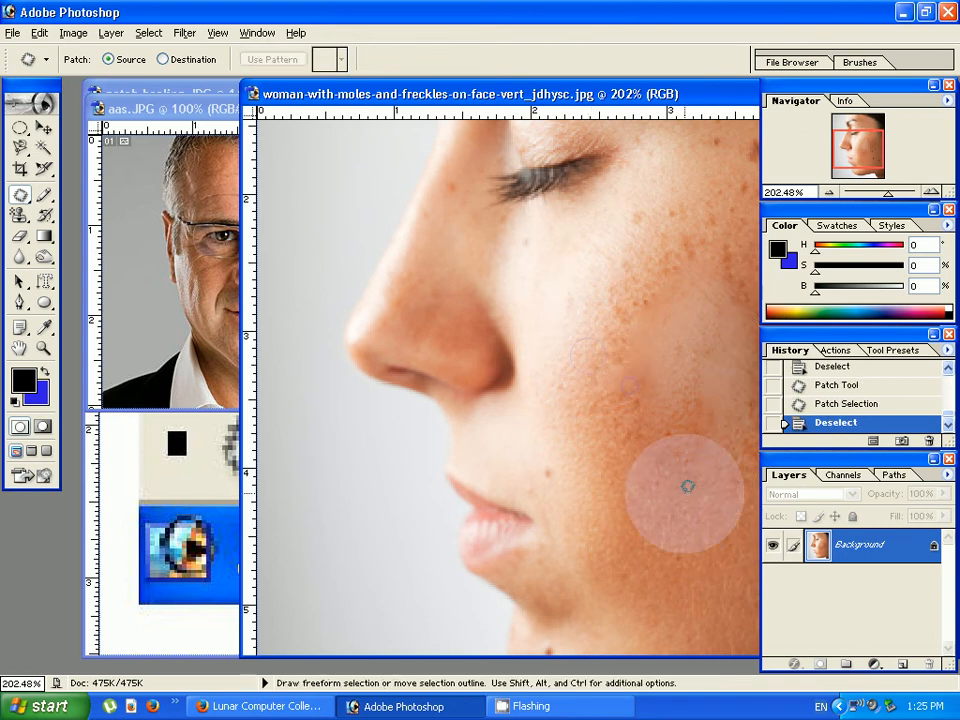
- Patch the freckled skin on the lower cheek and the area beside the mouth corner with lighter neighbouring skin
{"action": "mouse_move", "coordinate": [687, 486]}
{"action": "left_mouse_down"}
{"action": "mouse_move", "coordinate": [713, 557]}
{"action": "mouse_move", "coordinate": [700, 563]}
{"action": "left_mouse_up"}
{"action": "mouse_move", "coordinate": [710, 505]}
{"action": "left_mouse_down"}
{"action": "mouse_move", "coordinate": [600, 485]}
{"action": "mouse_move", "coordinate": [697, 275]}
{"action": "mouse_move", "coordinate": [595, 461]}
{"action": "left_mouse_up"}
{"action": "key", "text": "ctrl+d"}
{"action": "left_click_drag", "start_coordinate": [642, 415], "coordinate": [571, 355]}
{"action": "key", "text": "ctrl+d"}
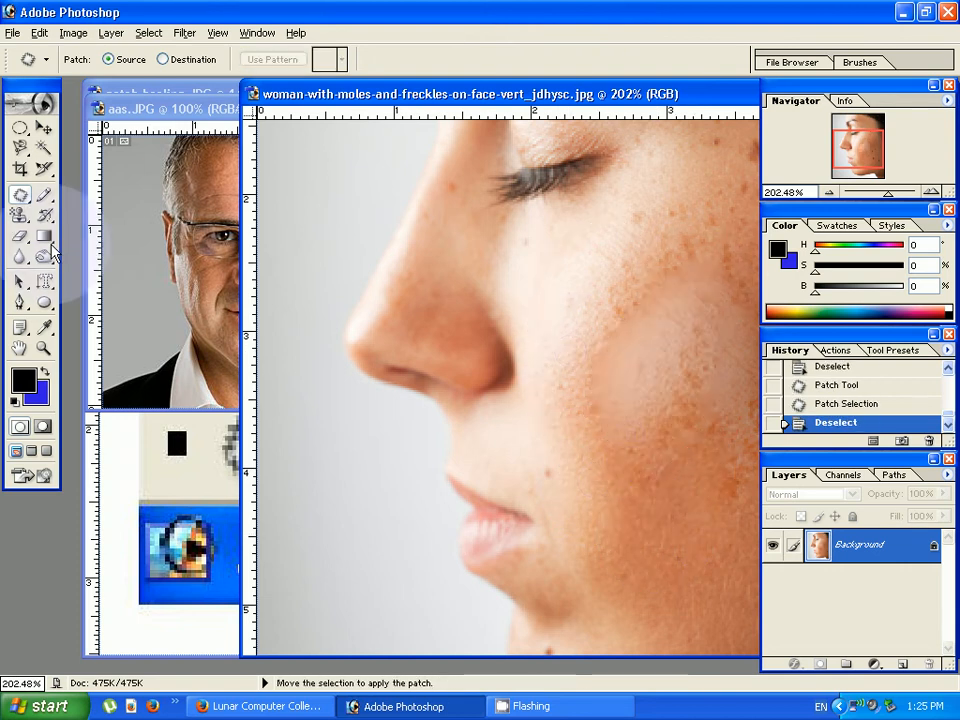
- Patch the remaining freckles in the middle of the cheek and the freckled area below the outer eye with smoother skin
{"action": "left_click_drag", "start_coordinate": [693, 415], "coordinate": [620, 365]}
{"action": "key", "text": "ctrl+d"}
{"action": "mouse_move", "coordinate": [688, 328]}
{"action": "left_mouse_down"}
{"action": "mouse_move", "coordinate": [686, 306]}
{"action": "mouse_move", "coordinate": [714, 248]}
{"action": "mouse_move", "coordinate": [720, 345]}
{"action": "left_mouse_up"}
{"action": "left_click_drag", "start_coordinate": [705, 300], "coordinate": [651, 336]}
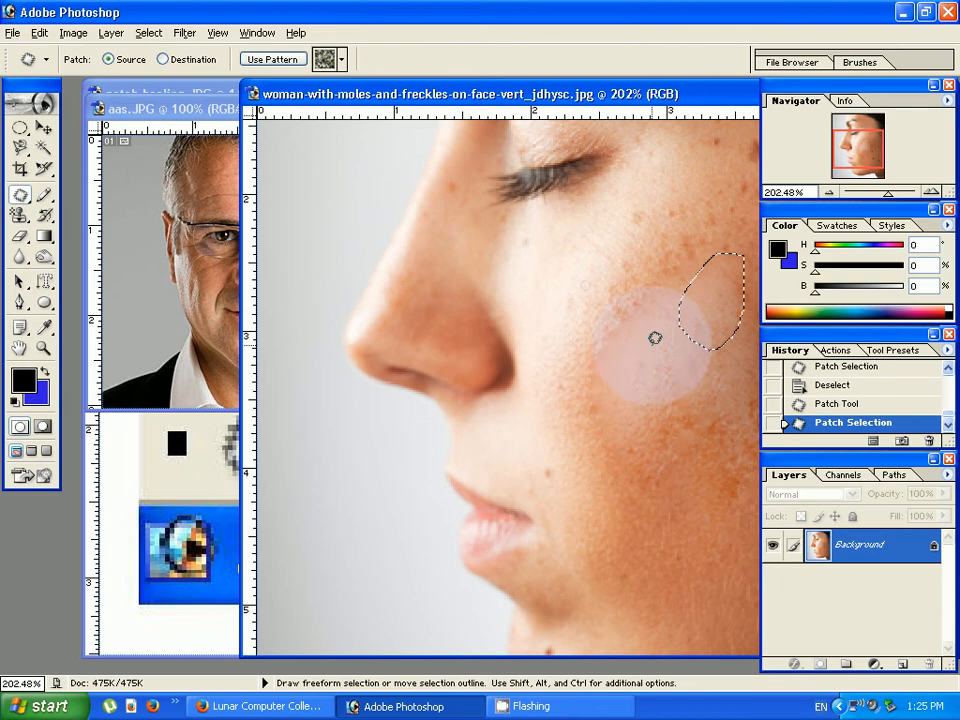
- Patch the freckled area in the middle of the woman's cheek with clearer skin nearer the nose and dismiss the empty-selection warning
{"action": "key", "text": "ctrl+d"}
{"action": "mouse_move", "coordinate": [708, 478]}
{"action": "left_mouse_down"}
{"action": "mouse_move", "coordinate": [723, 490]}
{"action": "mouse_move", "coordinate": [690, 488]}
{"action": "left_mouse_up"}
{"action": "left_click_drag", "start_coordinate": [718, 451], "coordinate": [571, 339]}
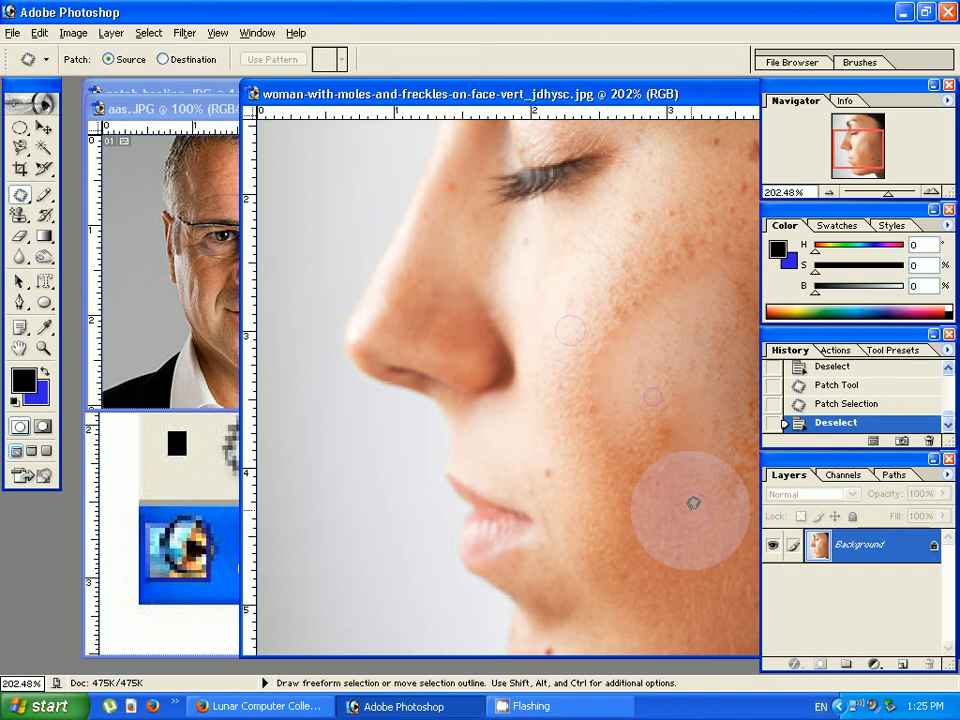
{"action": "left_click_drag", "start_coordinate": [690, 499], "coordinate": [643, 512]}
{"action": "left_click", "coordinate": [643, 512]}
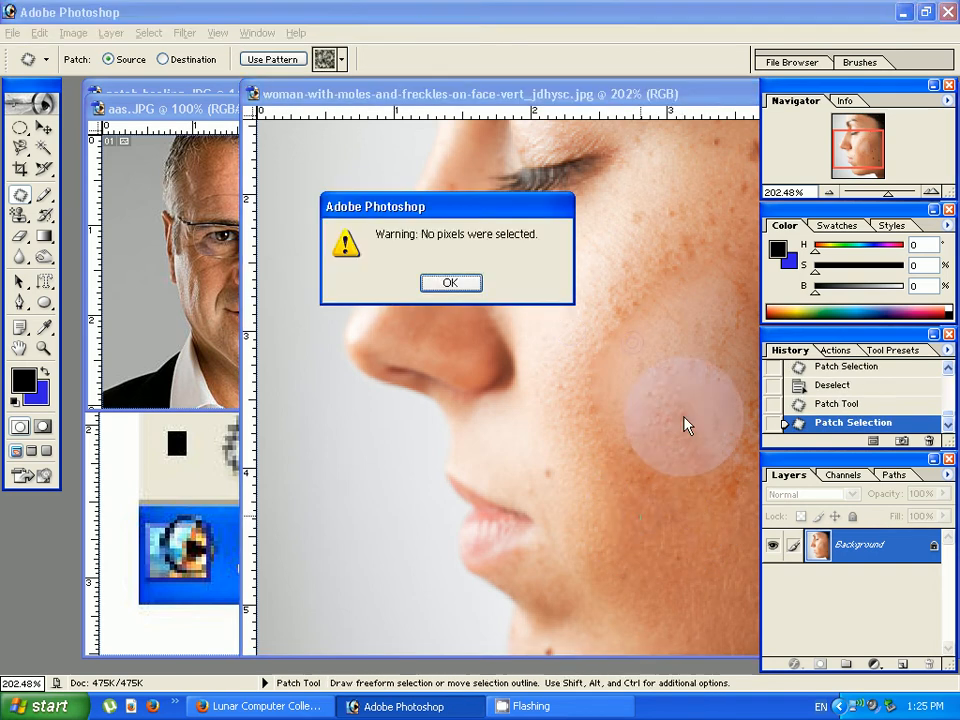
{"action": "key", "text": "Return"}
- Patch the freckle band below the eye and the rough spots in mid-cheek with smoother skin, and view the photo at actual pixels
{"action": "mouse_move", "coordinate": [594, 345]}
{"action": "left_mouse_down"}
{"action": "mouse_move", "coordinate": [720, 220]}
{"action": "mouse_move", "coordinate": [566, 326]}
{"action": "mouse_move", "coordinate": [590, 286]}
{"action": "left_mouse_up"}
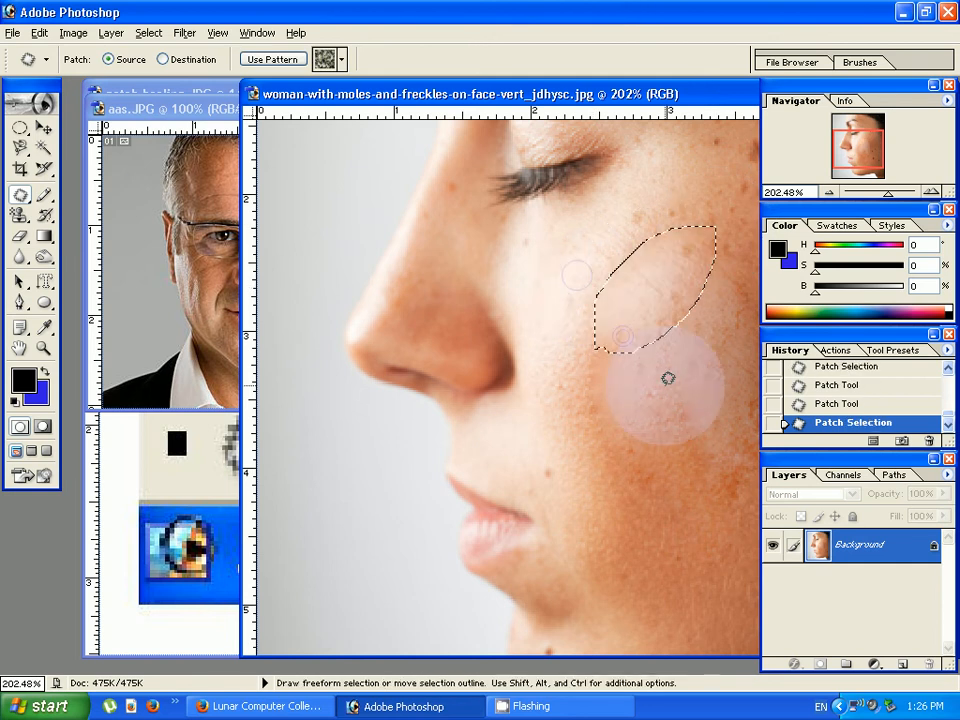
{"action": "key", "text": "ctrl+d"}
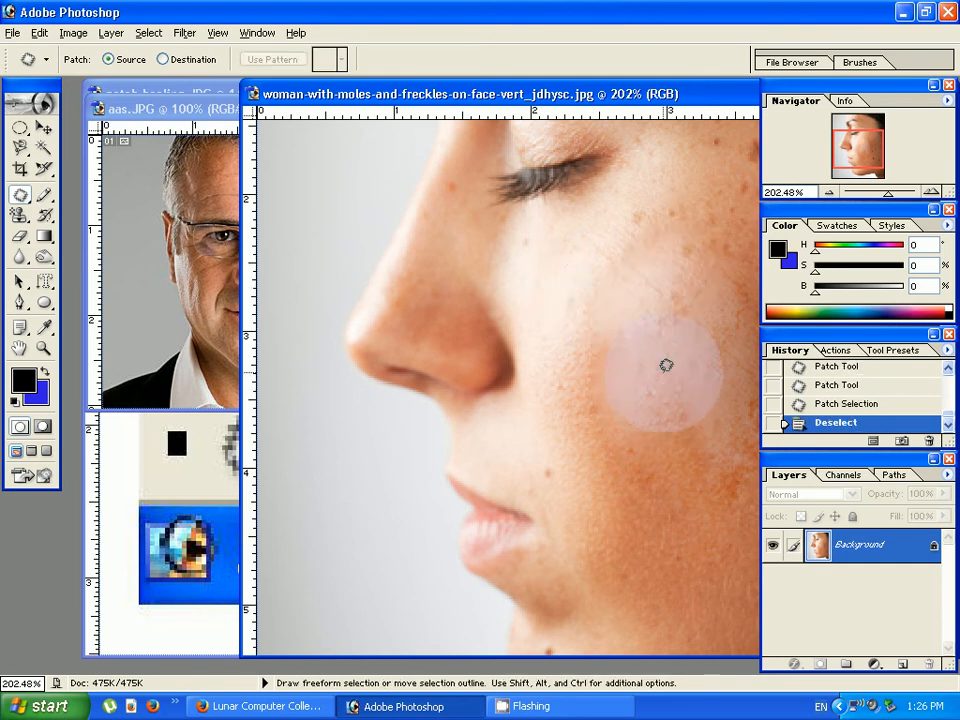
{"action": "mouse_move", "coordinate": [666, 365]}
{"action": "left_mouse_down"}
{"action": "mouse_move", "coordinate": [681, 347]}
{"action": "mouse_move", "coordinate": [645, 325]}
{"action": "left_mouse_up"}
{"action": "mouse_move", "coordinate": [670, 330]}
{"action": "left_mouse_down"}
{"action": "mouse_move", "coordinate": [643, 321]}
{"action": "mouse_move", "coordinate": [669, 203]}
{"action": "mouse_move", "coordinate": [640, 292]}
{"action": "mouse_move", "coordinate": [639, 249]}
{"action": "left_mouse_up"}
{"action": "left_click", "coordinate": [637, 426]}
{"action": "key", "text": "ctrl+z"}
{"action": "key", "text": "ctrl+z"}
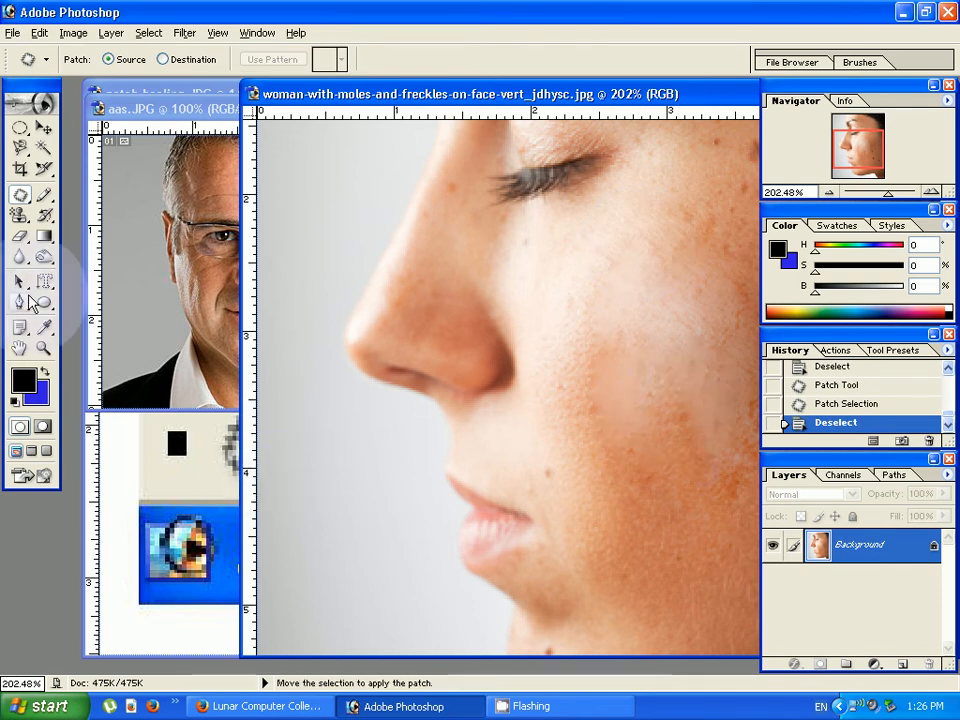
{"action": "left_click", "coordinate": [43, 348]}
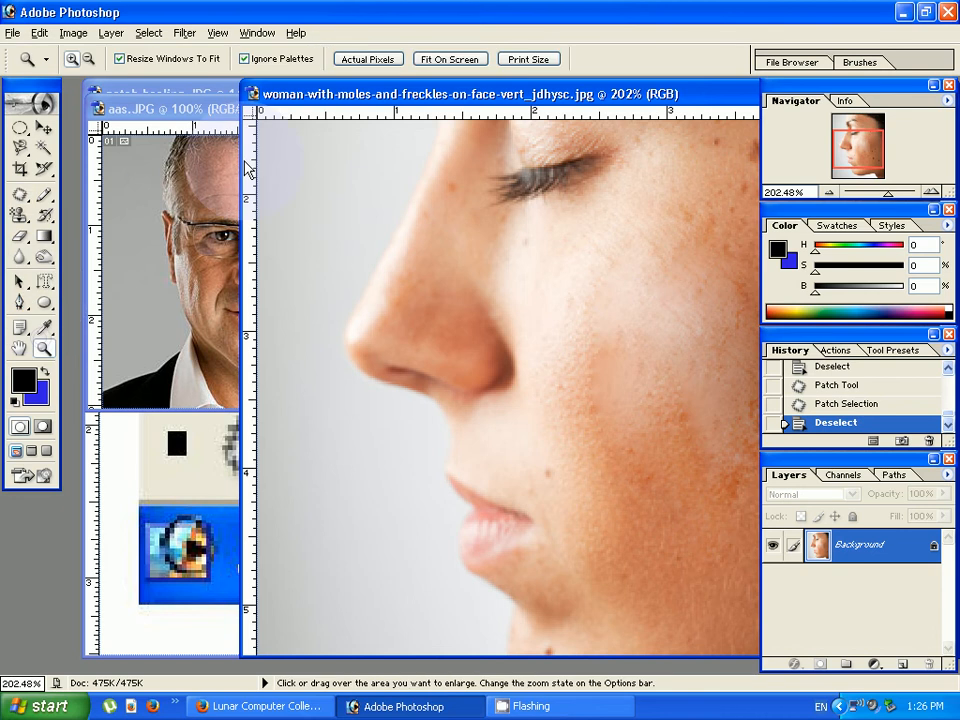
{"action": "left_click", "coordinate": [366, 62]}
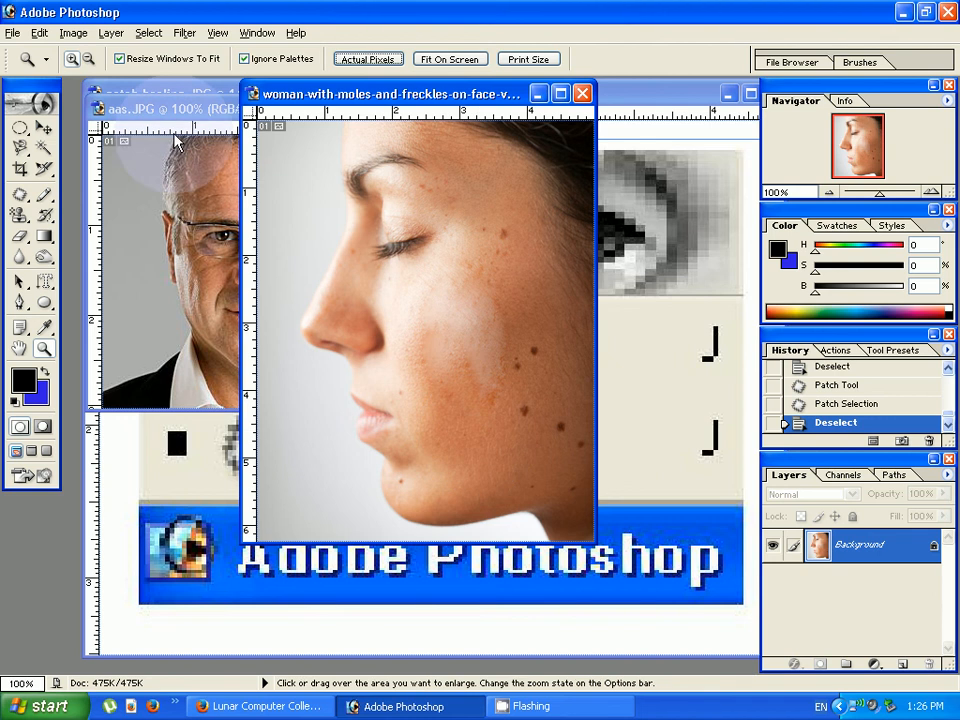
- Switch to aas.JPG at 300% and patch the small crease beside the man's mouth corner with neighbouring cheek skin
{"action": "left_click", "coordinate": [134, 106]}
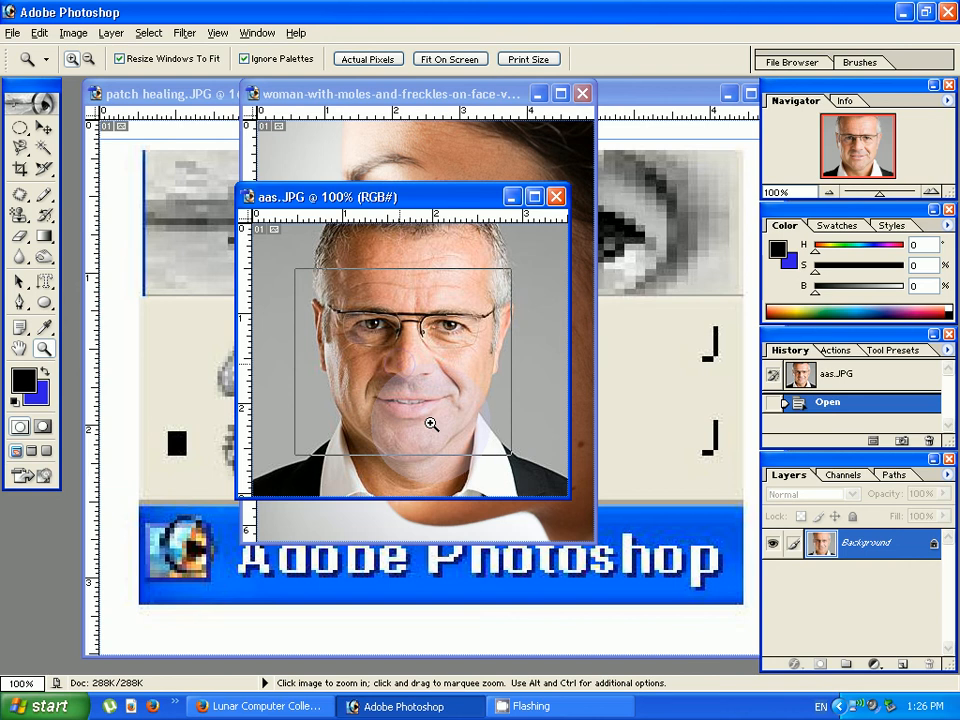
{"action": "left_click", "coordinate": [431, 424]}
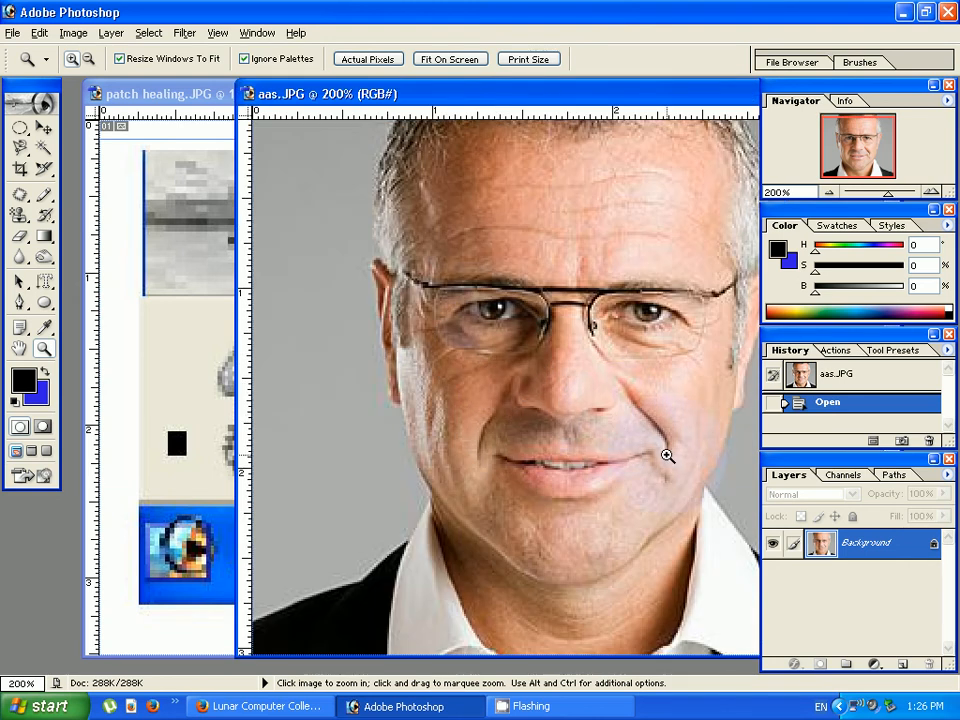
{"action": "left_click_drag", "start_coordinate": [328, 184], "coordinate": [579, 343]}
{"action": "key", "text": "space"}
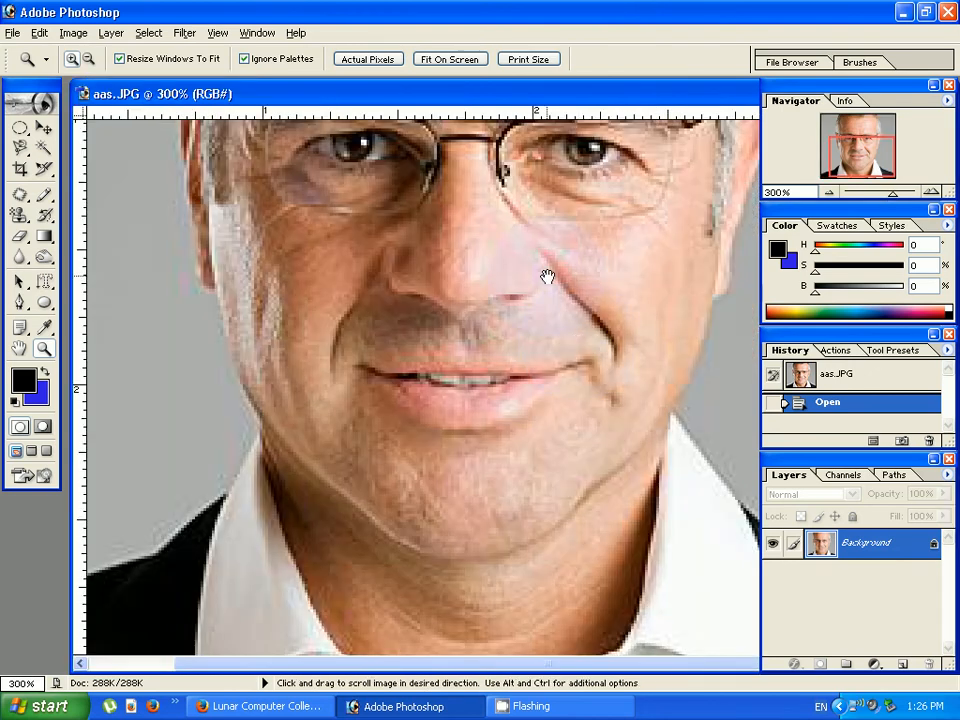
{"action": "left_click_drag", "start_coordinate": [547, 276], "coordinate": [529, 371]}
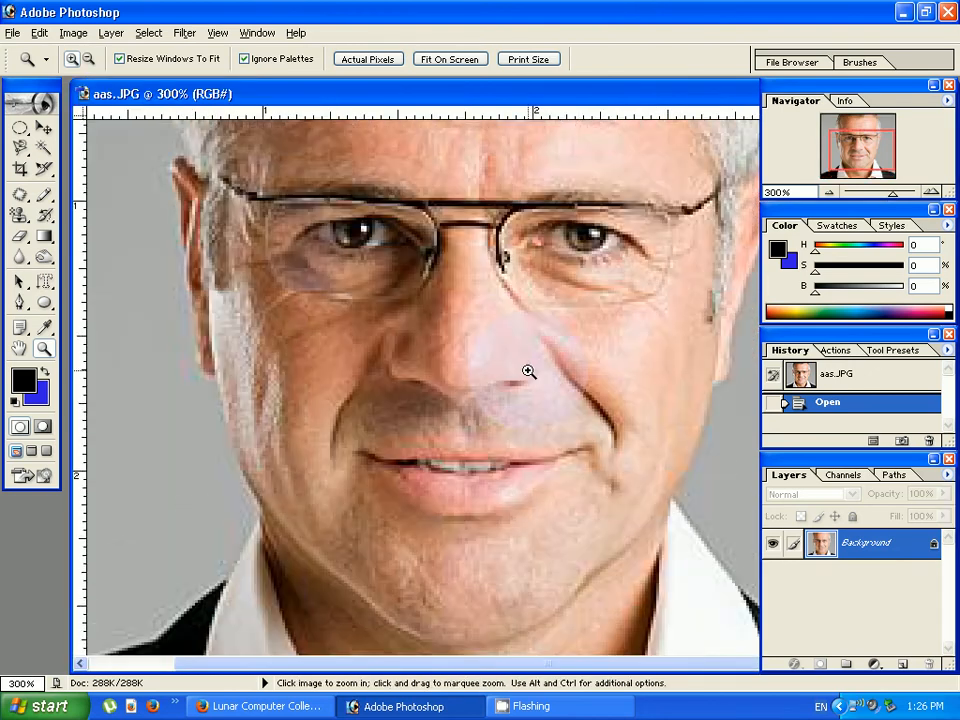
{"action": "left_click", "coordinate": [20, 194]}
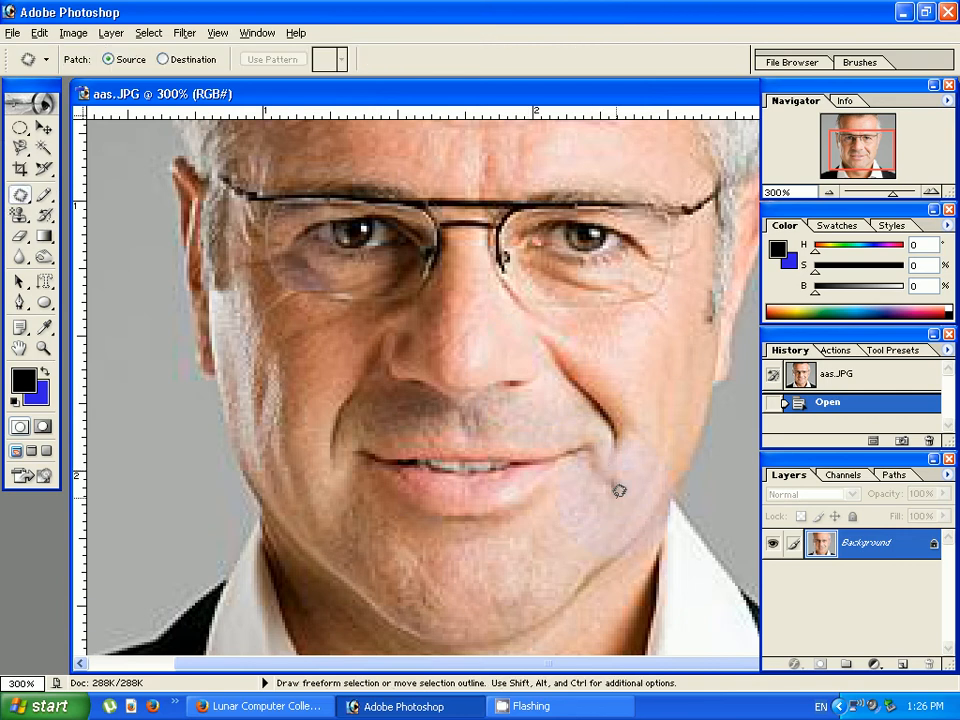
{"action": "mouse_move", "coordinate": [619, 490]}
{"action": "left_mouse_down"}
{"action": "mouse_move", "coordinate": [611, 470]}
{"action": "mouse_move", "coordinate": [617, 493]}
{"action": "mouse_move", "coordinate": [633, 465]}
{"action": "left_mouse_up"}
{"action": "key", "text": "ctrl+d"}
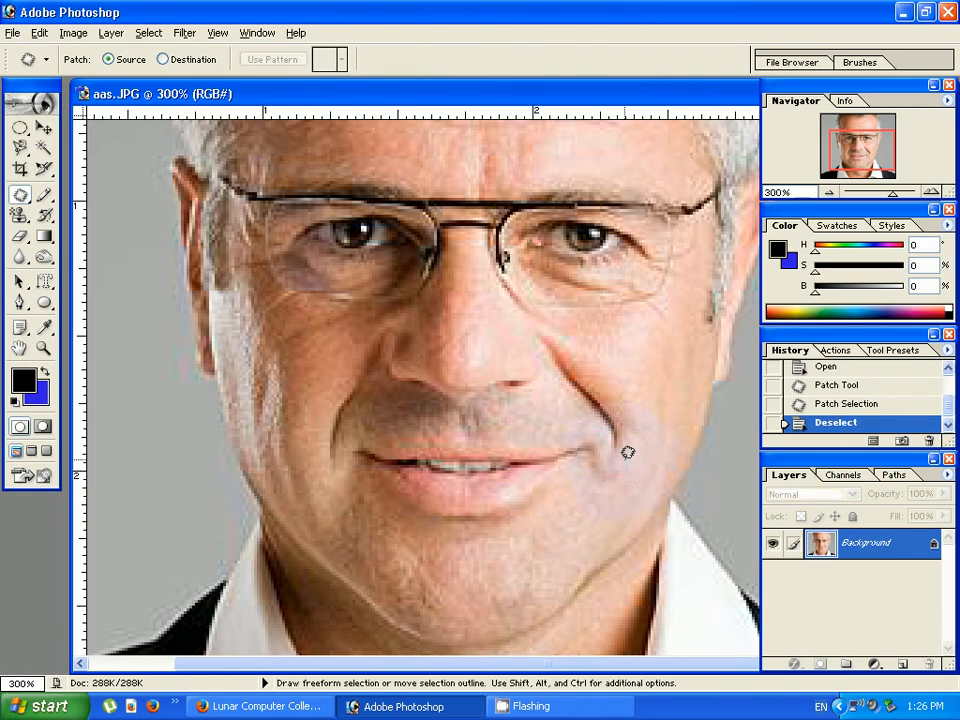
- Patch the deep smile line between the nose and mouth corner with smooth cheek skin, using a second pass for its remains
{"action": "mouse_move", "coordinate": [622, 456]}
{"action": "left_mouse_down"}
{"action": "mouse_move", "coordinate": [563, 380]}
{"action": "mouse_move", "coordinate": [548, 327]}
{"action": "mouse_move", "coordinate": [540, 335]}
{"action": "left_mouse_up"}
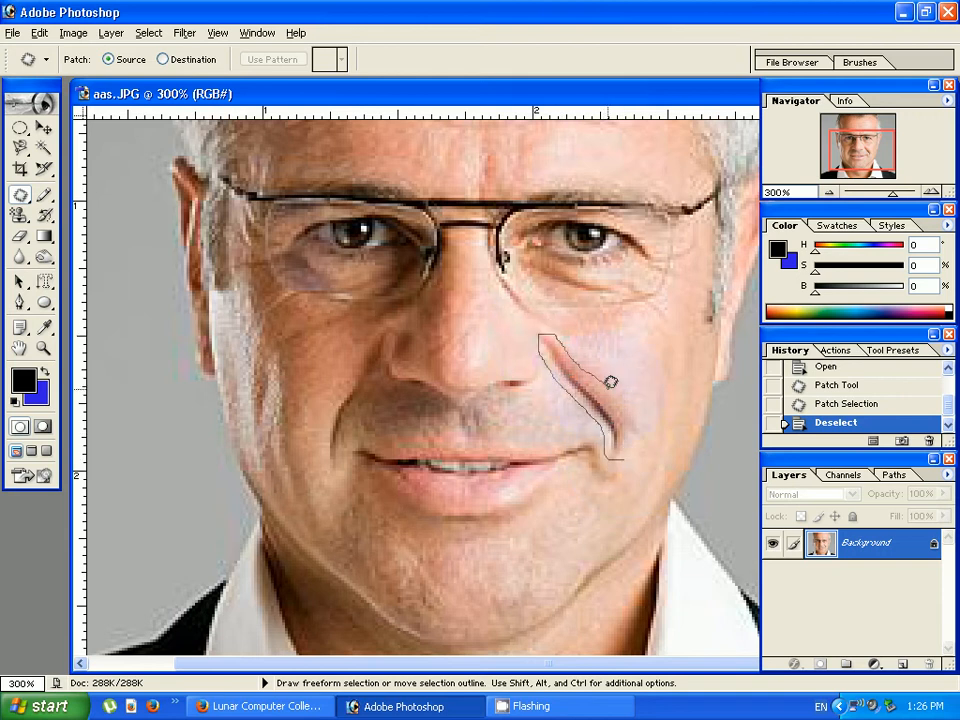
{"action": "left_click_drag", "start_coordinate": [610, 382], "coordinate": [630, 398]}
{"action": "key", "text": "ctrl+d"}
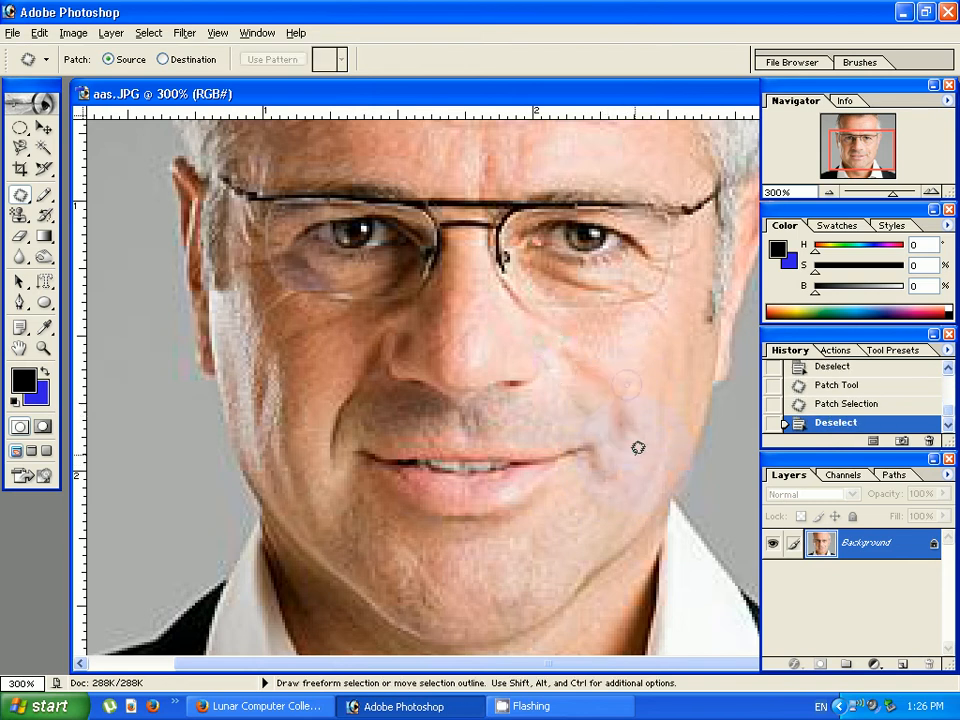
{"action": "mouse_move", "coordinate": [637, 447]}
{"action": "left_mouse_down"}
{"action": "mouse_move", "coordinate": [590, 387]}
{"action": "mouse_move", "coordinate": [598, 343]}
{"action": "mouse_move", "coordinate": [637, 450]}
{"action": "left_mouse_up"}
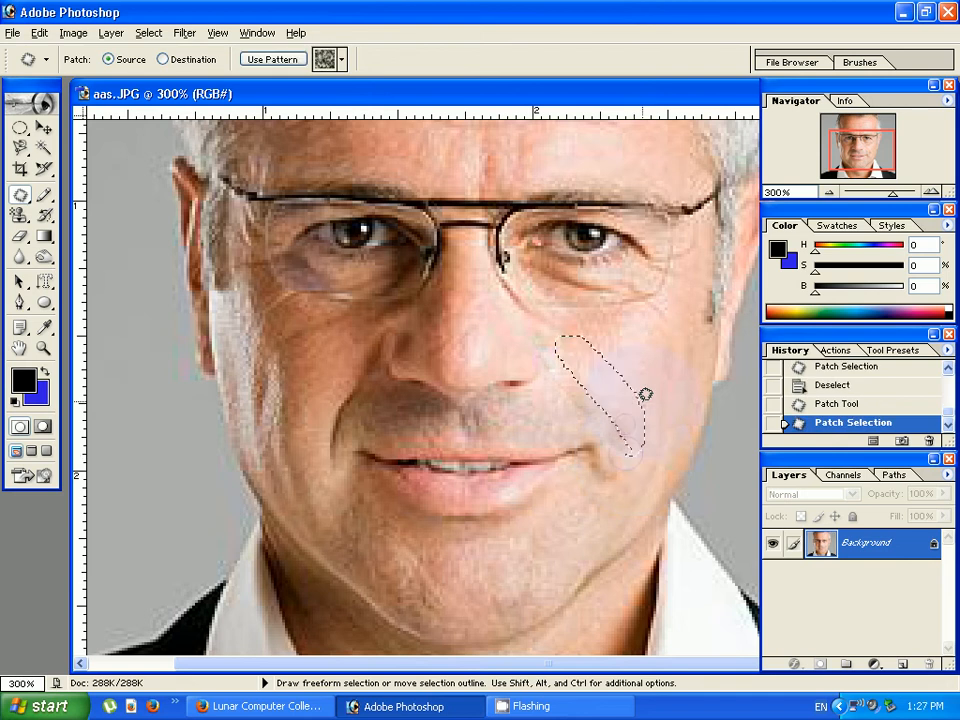
{"action": "left_click", "coordinate": [644, 390]}
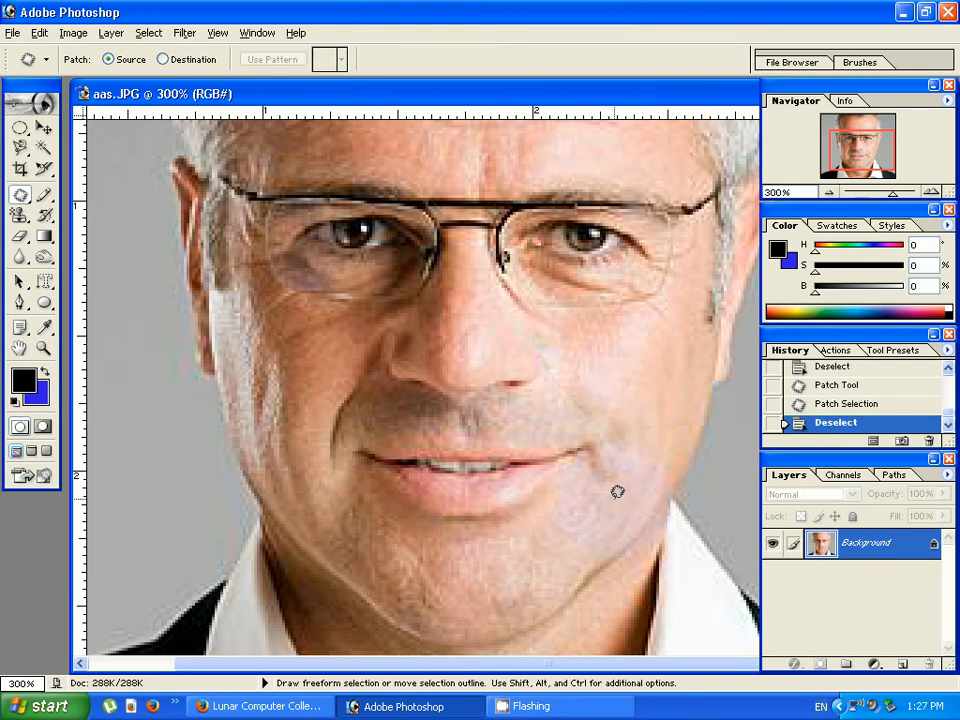
- Patch the remaining shadow at the mouth corner and the lines below the outer edge of the glasses with smooth cheek skin
{"action": "mouse_move", "coordinate": [627, 455]}
{"action": "left_mouse_down"}
{"action": "mouse_move", "coordinate": [634, 422]}
{"action": "mouse_move", "coordinate": [631, 441]}
{"action": "mouse_move", "coordinate": [597, 421]}
{"action": "mouse_move", "coordinate": [614, 475]}
{"action": "mouse_move", "coordinate": [597, 472]}
{"action": "mouse_move", "coordinate": [613, 477]}
{"action": "left_mouse_up"}
{"action": "key", "text": "ctrl+d"}
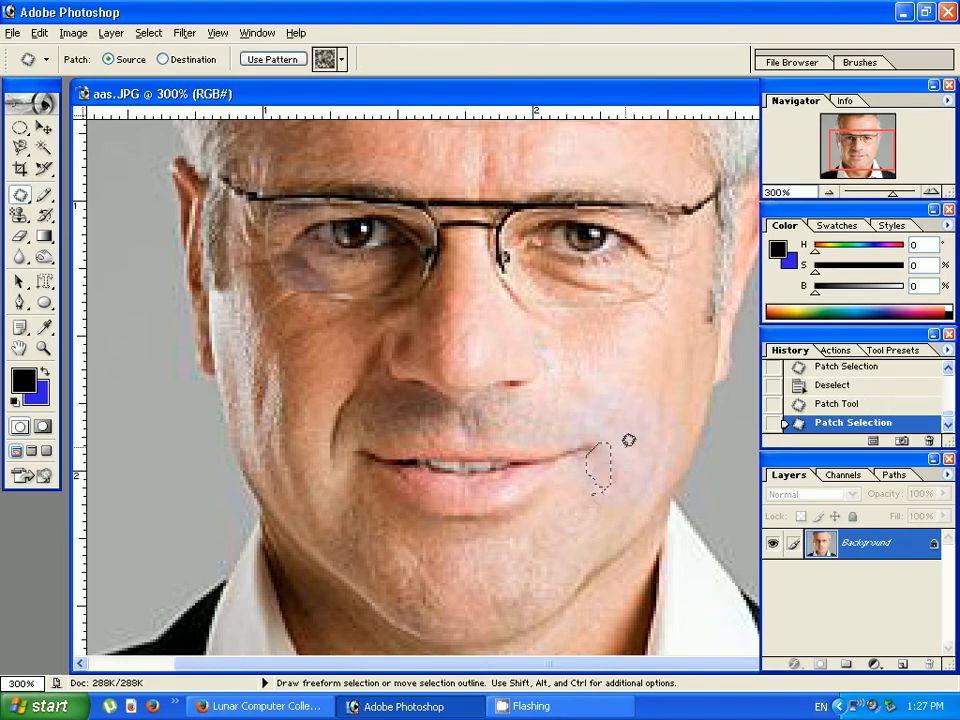
{"action": "left_click", "coordinate": [627, 443]}
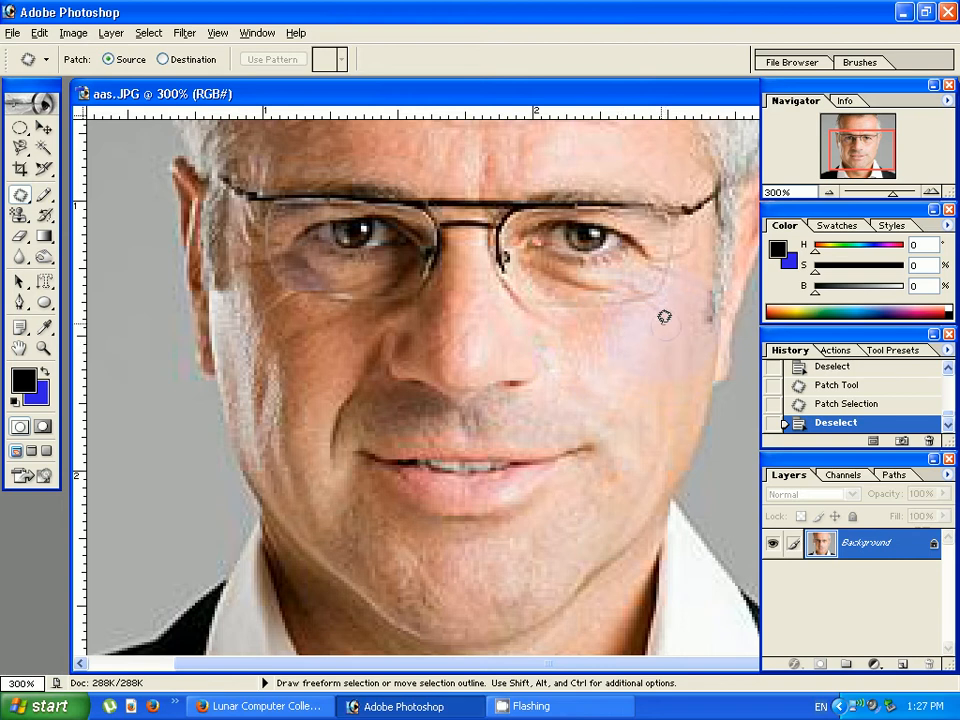
{"action": "left_click_drag", "start_coordinate": [656, 300], "coordinate": [664, 352]}
{"action": "key", "text": "ctrl+d"}
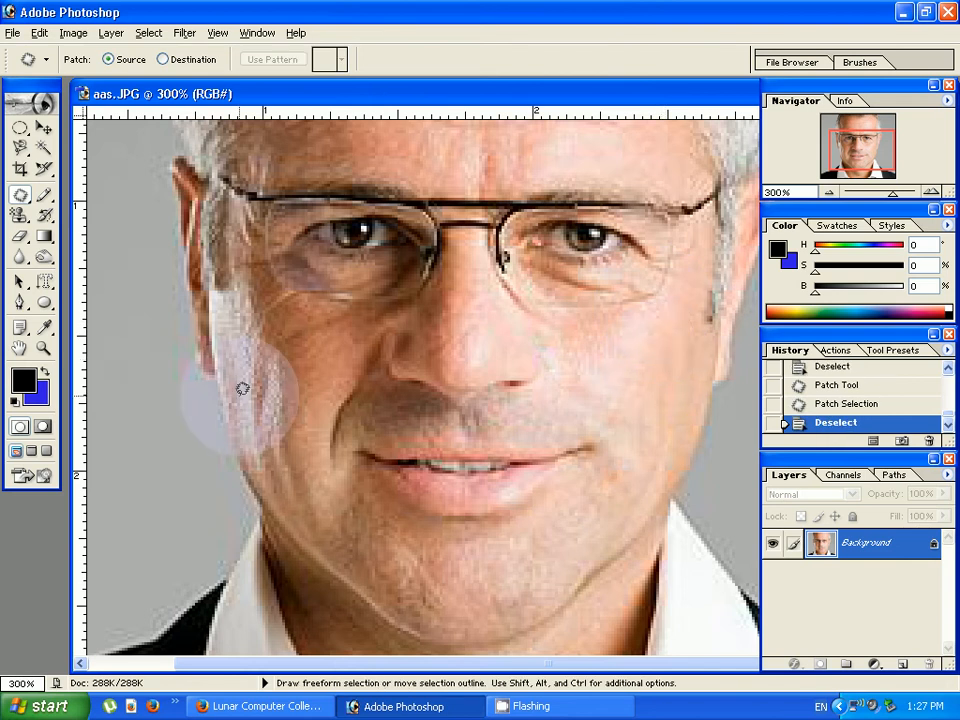
- Enlarge the same side's eye to 500% and patch the dark bag beneath it with lighter skin, clearing the selection
{"action": "left_click", "coordinate": [44, 349]}
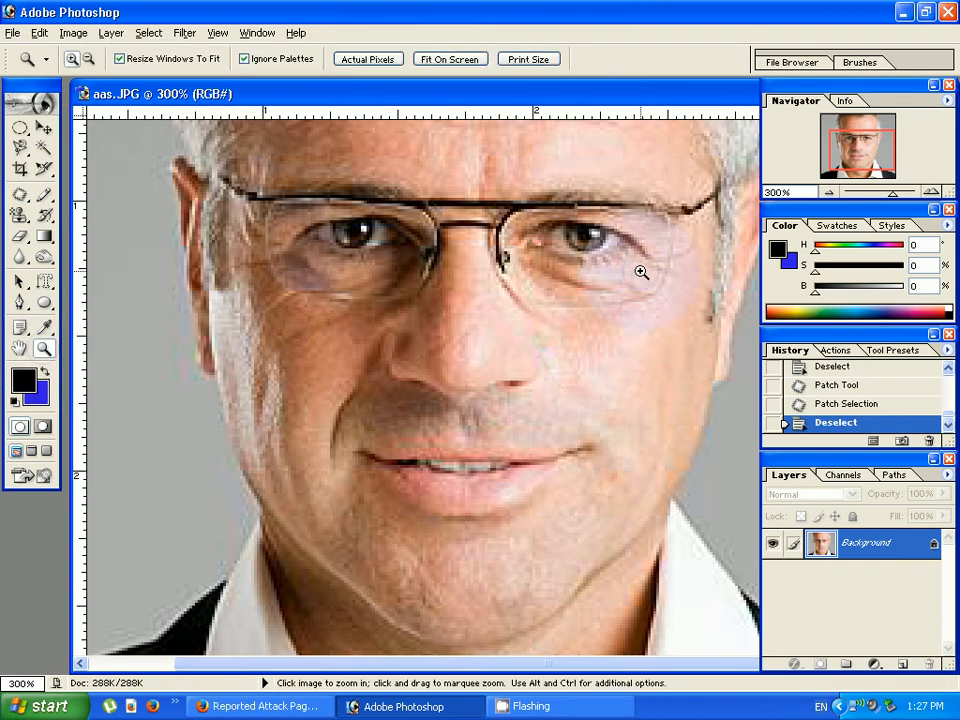
{"action": "left_click", "coordinate": [641, 272]}
{"action": "left_click", "coordinate": [507, 471]}
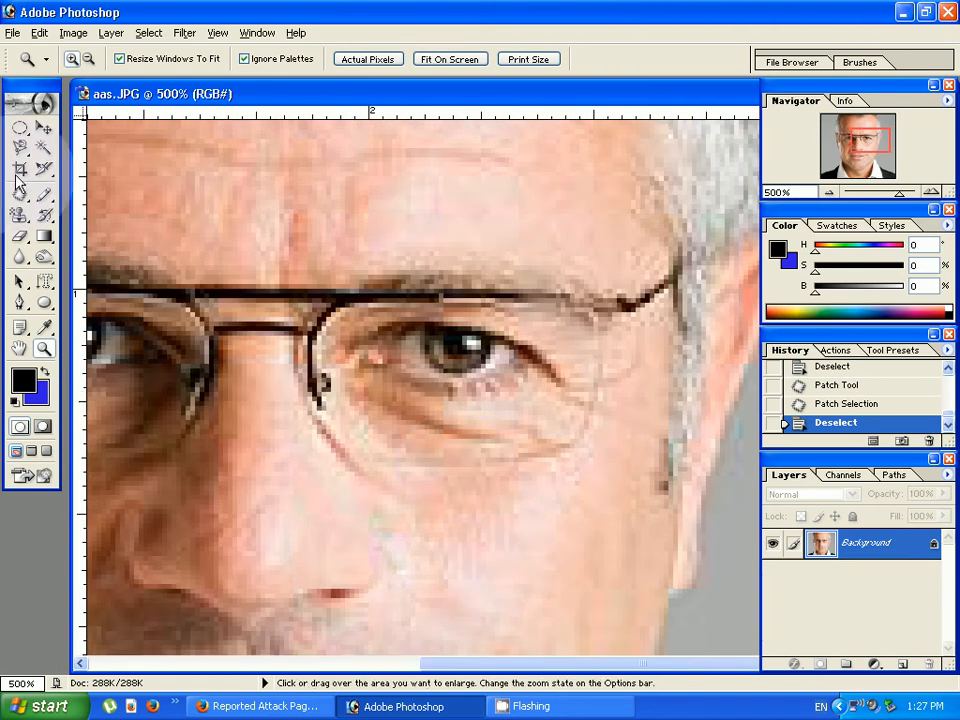
{"action": "key", "text": "j"}
{"action": "mouse_move", "coordinate": [458, 406]}
{"action": "left_mouse_down"}
{"action": "mouse_move", "coordinate": [498, 443]}
{"action": "mouse_move", "coordinate": [425, 428]}
{"action": "mouse_move", "coordinate": [357, 389]}
{"action": "mouse_move", "coordinate": [435, 401]}
{"action": "left_mouse_up"}
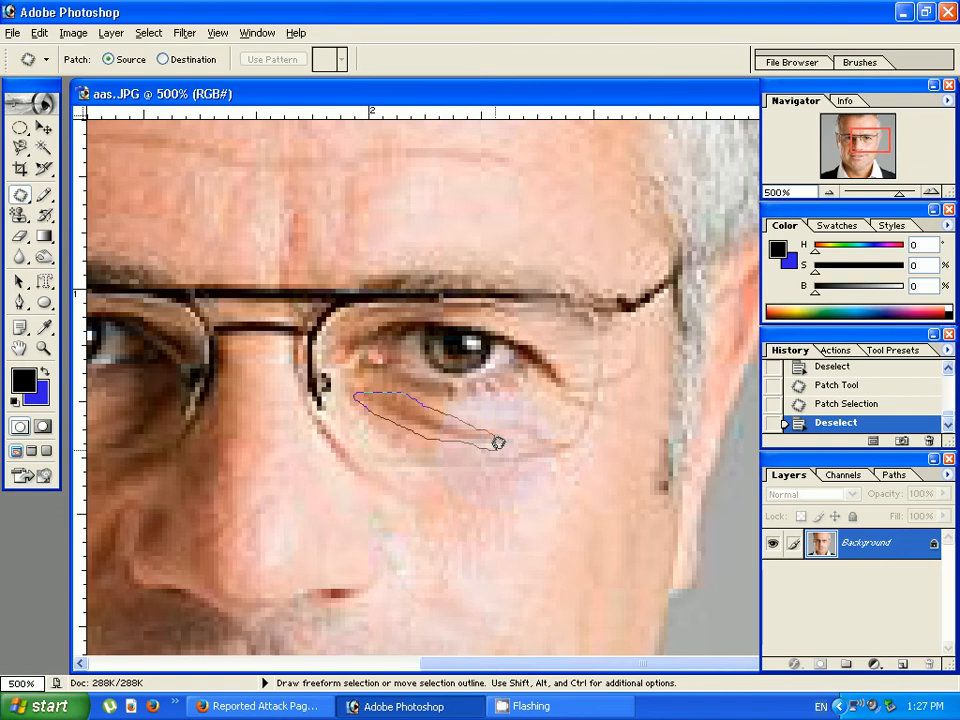
{"action": "left_click_drag", "start_coordinate": [498, 442], "coordinate": [490, 458]}
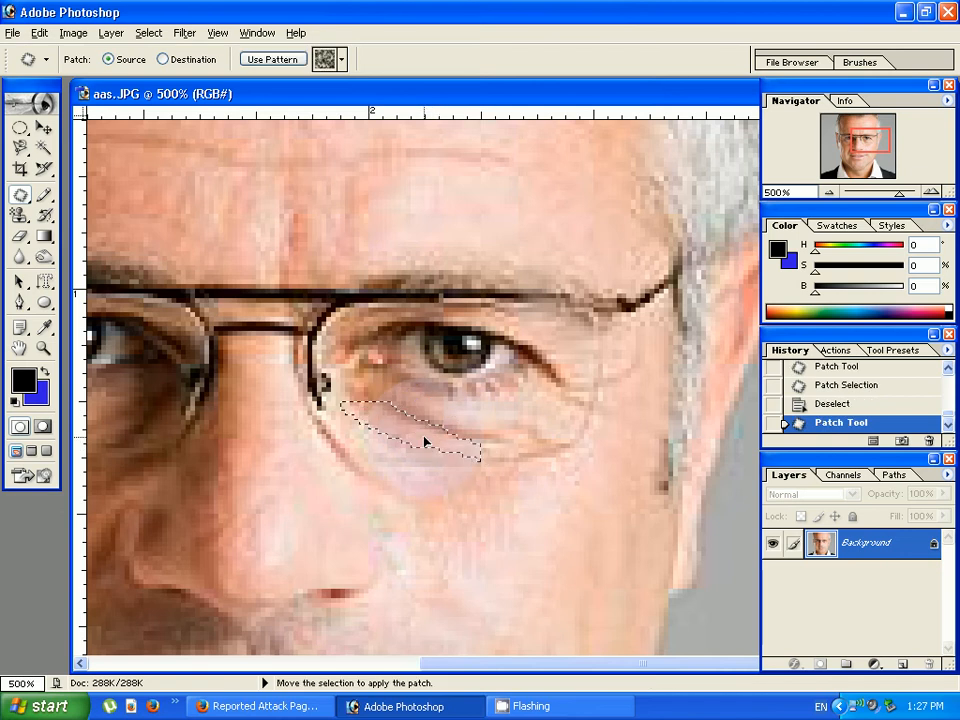
{"action": "left_click_drag", "start_coordinate": [424, 439], "coordinate": [377, 432]}
{"action": "left_click", "coordinate": [501, 439]}
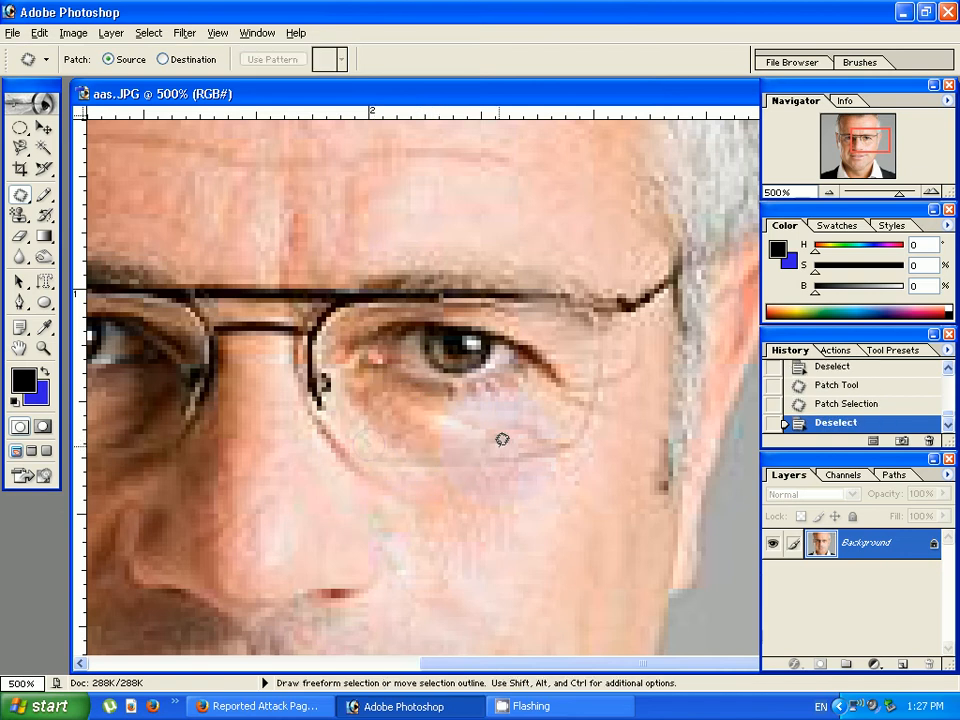
- Patch the remaining under-eye crease toward the outer side and view the man's photo at actual pixels
{"action": "mouse_move", "coordinate": [501, 439]}
{"action": "left_mouse_down"}
{"action": "mouse_move", "coordinate": [465, 403]}
{"action": "mouse_move", "coordinate": [470, 447]}
{"action": "mouse_move", "coordinate": [521, 416]}
{"action": "left_mouse_up"}
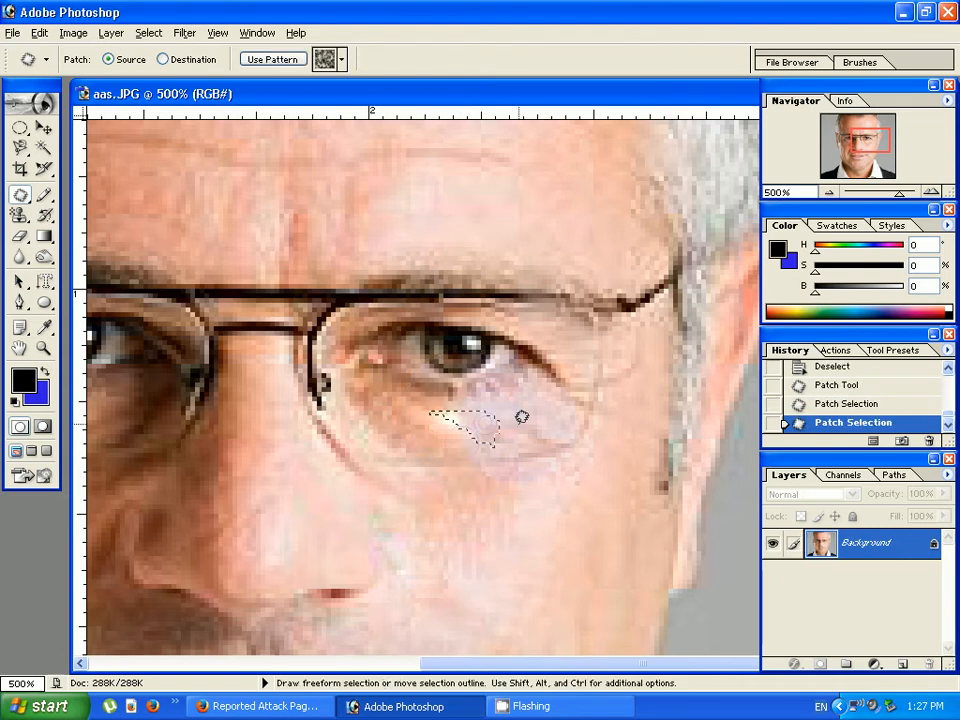
{"action": "left_click", "coordinate": [520, 441]}
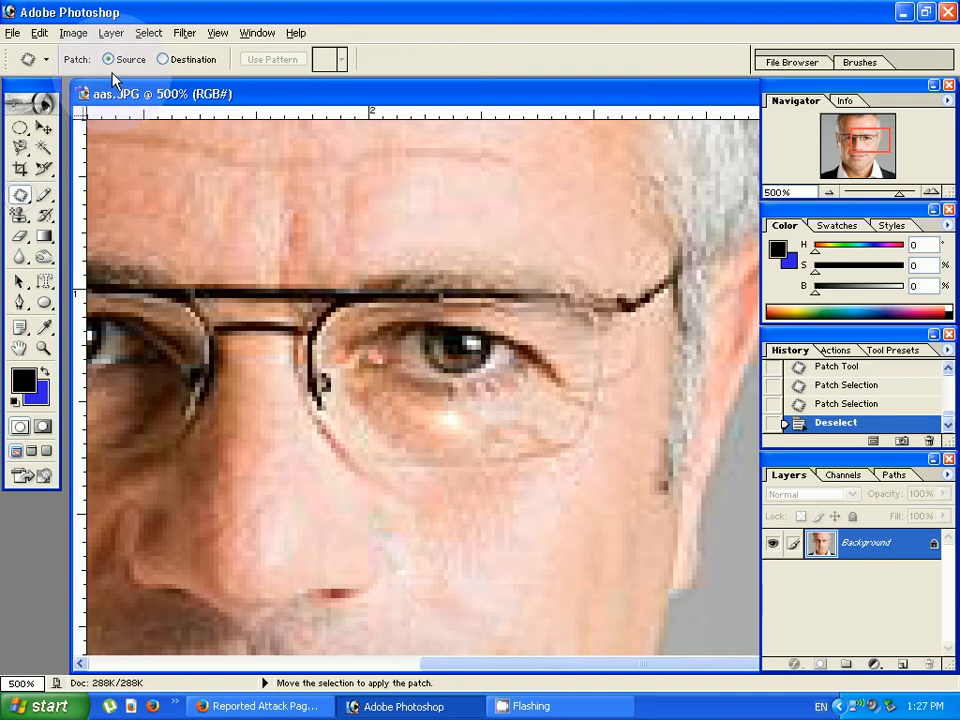
{"action": "left_click", "coordinate": [43, 347]}
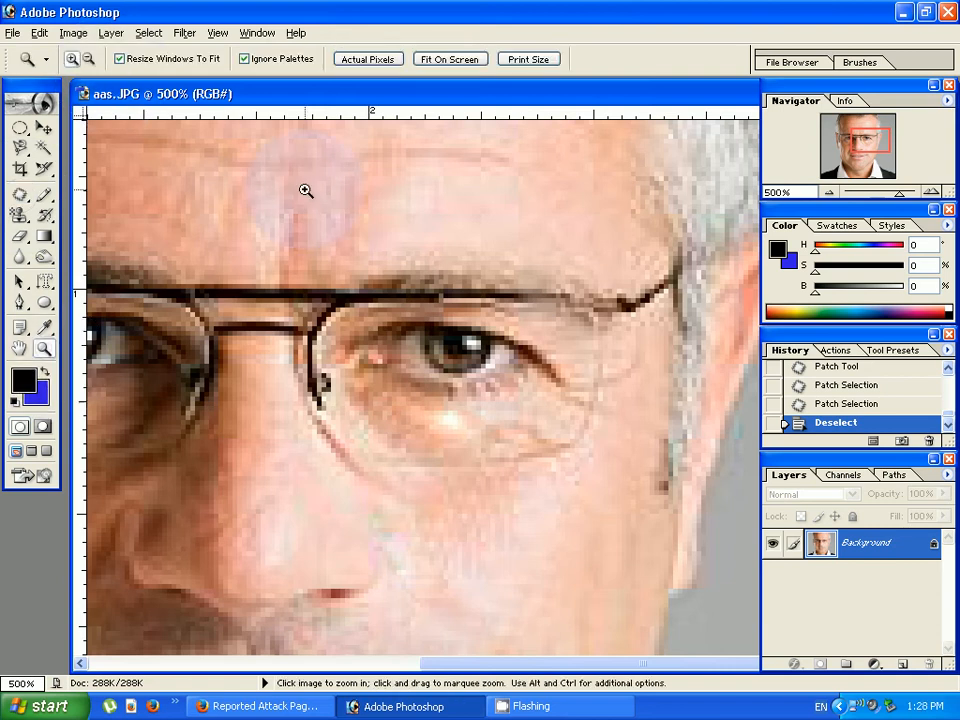
{"action": "left_click", "coordinate": [366, 59]}
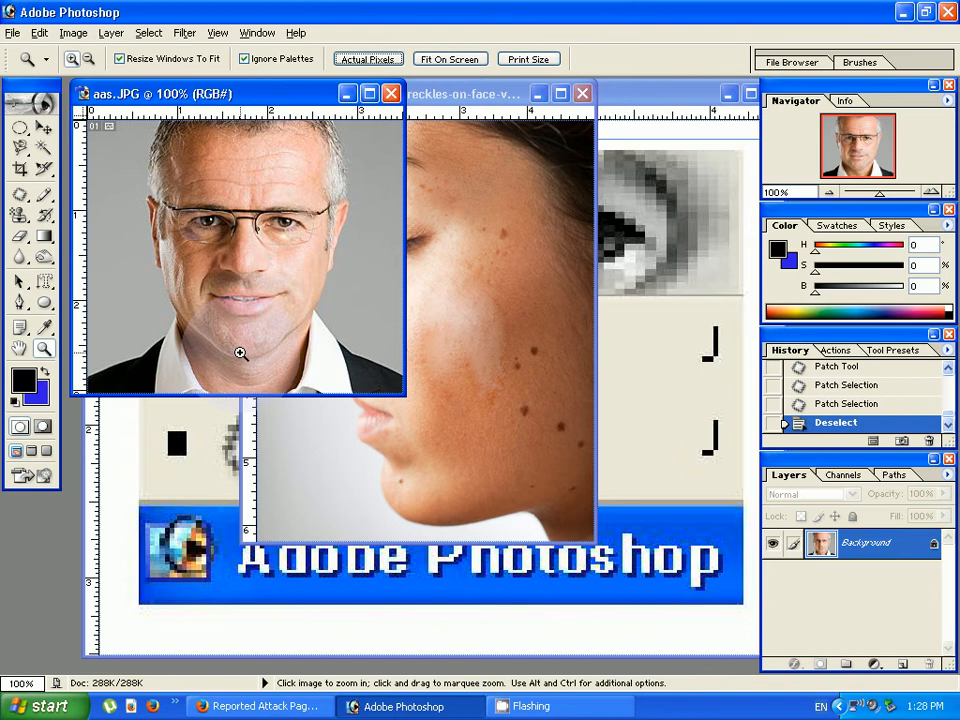
- Enlarge the forehead to 400% and patch the lowest wrinkle above the eyebrow with smoother skin just below it
{"action": "left_click", "coordinate": [266, 163]}
{"action": "left_click", "coordinate": [426, 315]}
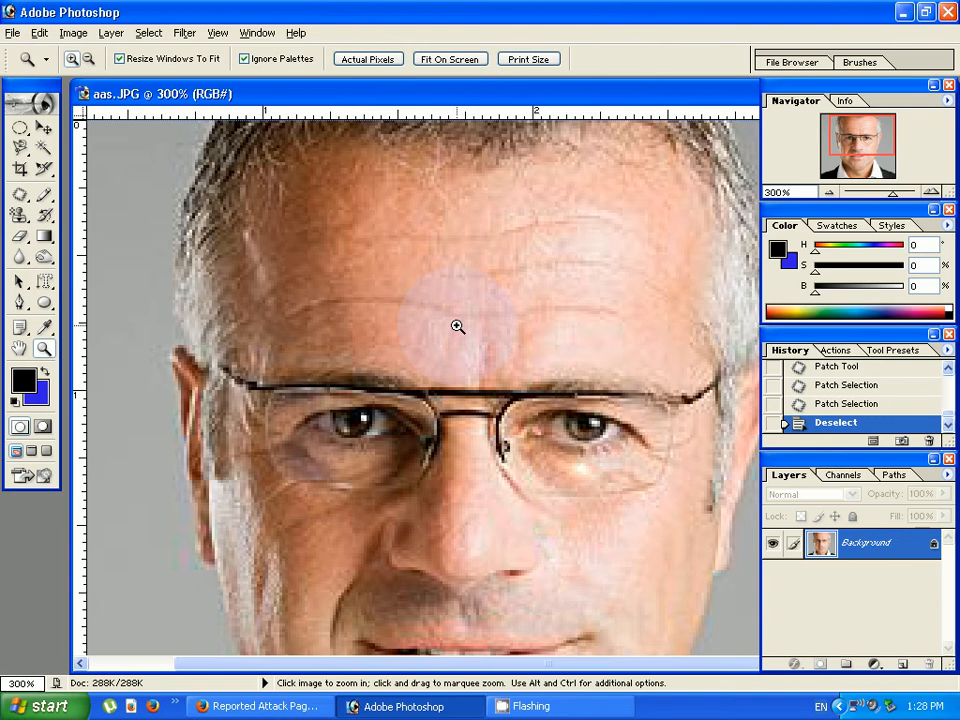
{"action": "left_click", "coordinate": [545, 291]}
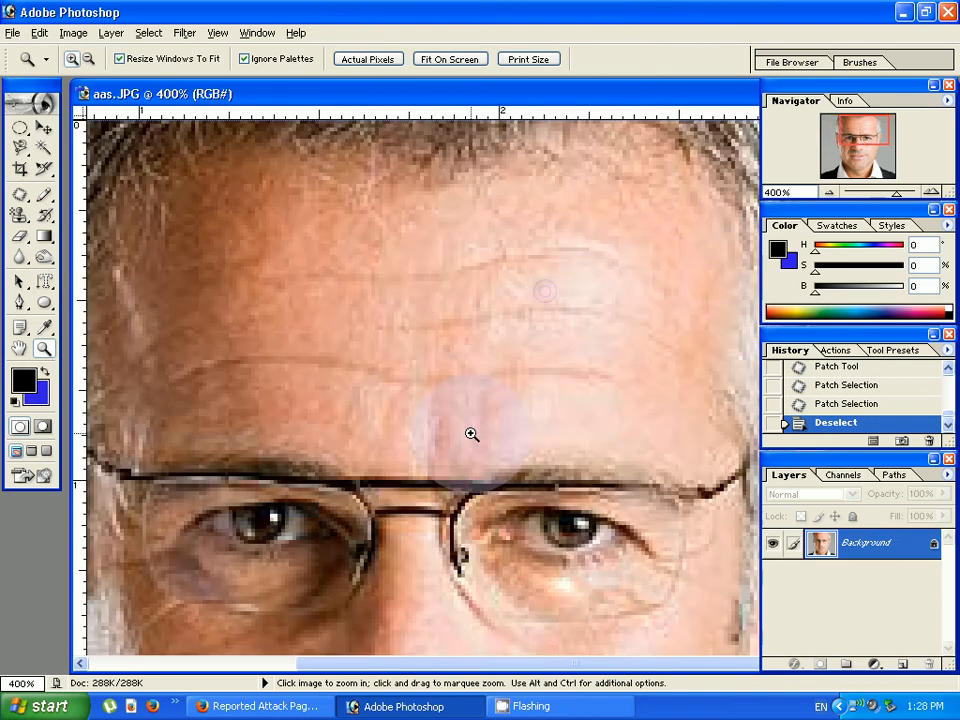
{"action": "left_click", "coordinate": [22, 198]}
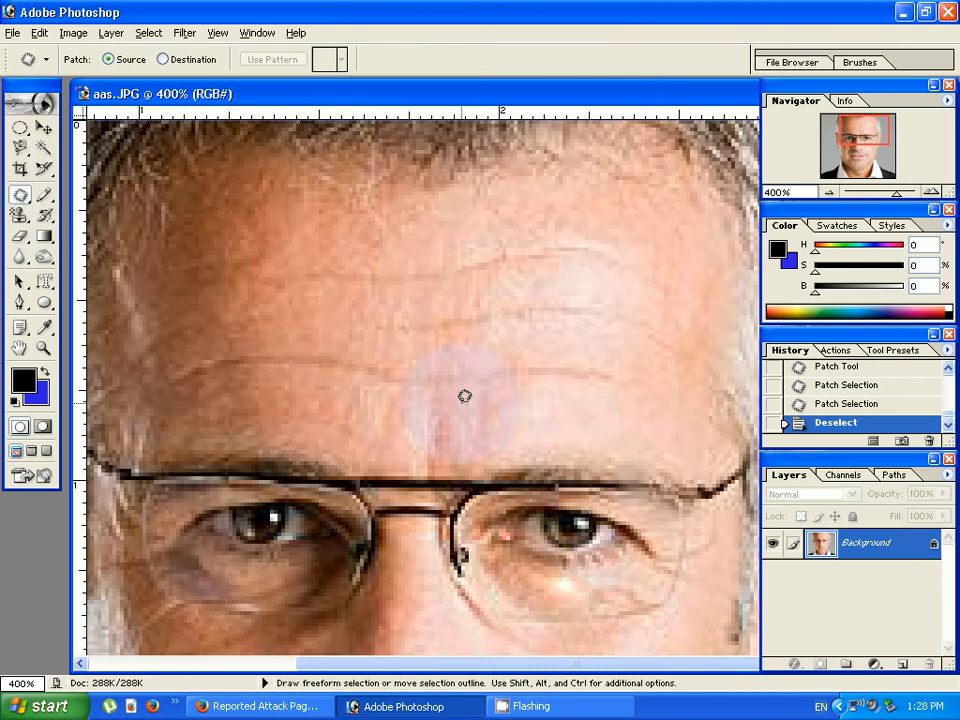
{"action": "mouse_move", "coordinate": [464, 396]}
{"action": "left_mouse_down"}
{"action": "mouse_move", "coordinate": [629, 371]}
{"action": "mouse_move", "coordinate": [464, 358]}
{"action": "left_mouse_up"}
{"action": "left_click_drag", "start_coordinate": [482, 393], "coordinate": [509, 421]}
{"action": "key", "text": "ctrl+d"}
- Patch the upper forehead wrinkles above the same eyebrow with the smoothed skin below them and clear the selection
{"action": "mouse_move", "coordinate": [474, 345]}
{"action": "left_mouse_down"}
{"action": "mouse_move", "coordinate": [587, 291]}
{"action": "mouse_move", "coordinate": [489, 335]}
{"action": "left_mouse_up"}
{"action": "mouse_move", "coordinate": [446, 255]}
{"action": "left_mouse_down"}
{"action": "mouse_move", "coordinate": [453, 290]}
{"action": "mouse_move", "coordinate": [684, 268]}
{"action": "left_mouse_up"}
{"action": "left_click_drag", "start_coordinate": [507, 297], "coordinate": [537, 357]}
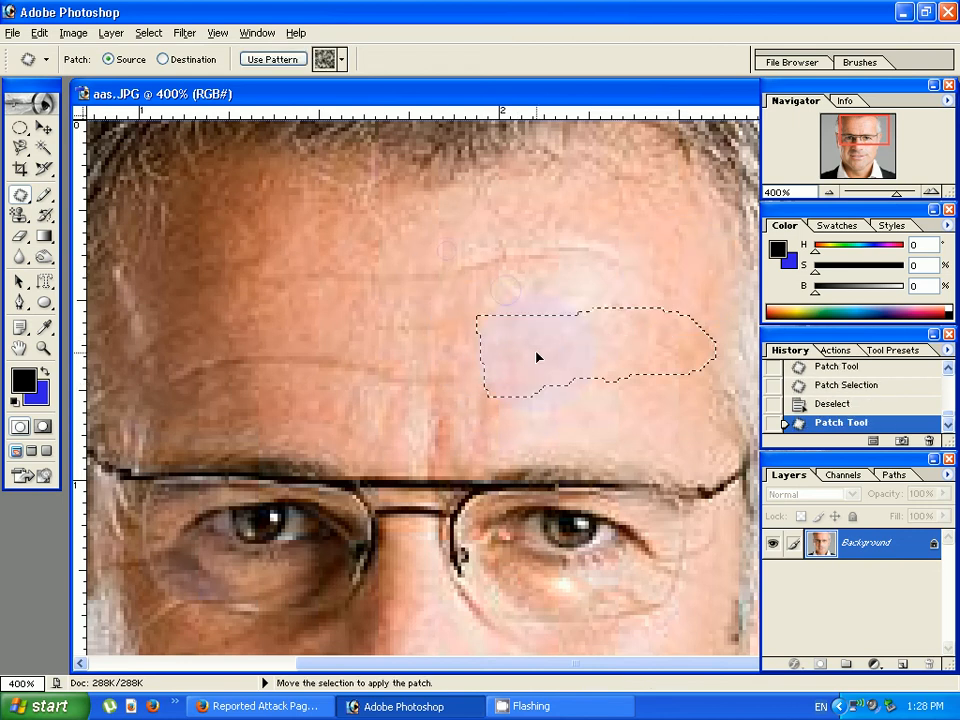
{"action": "left_click", "coordinate": [546, 382]}
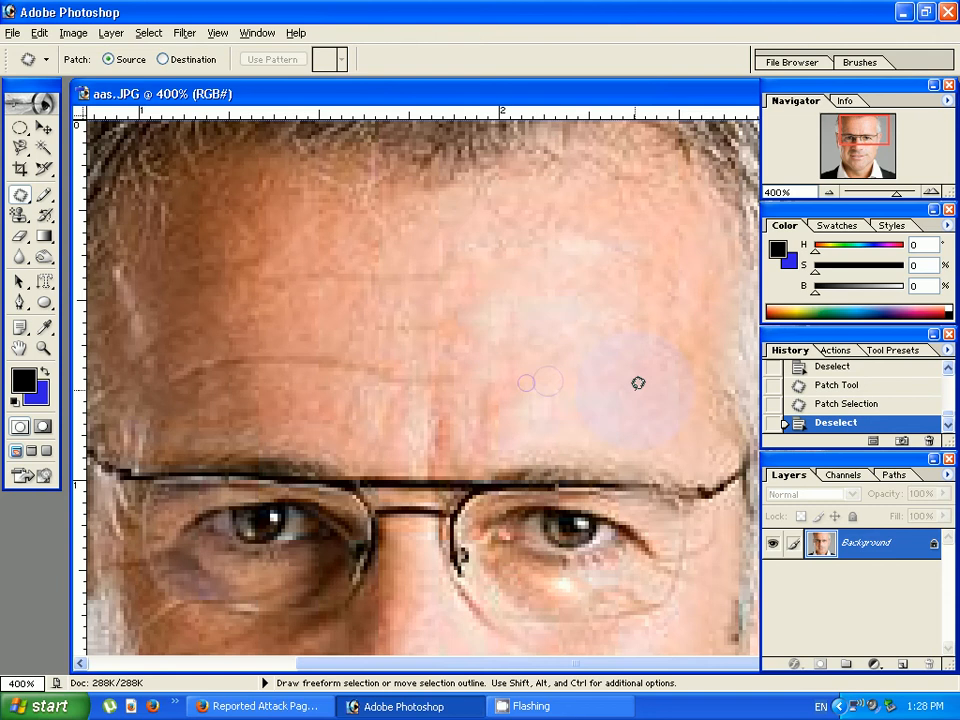
{"action": "key", "text": "z"}
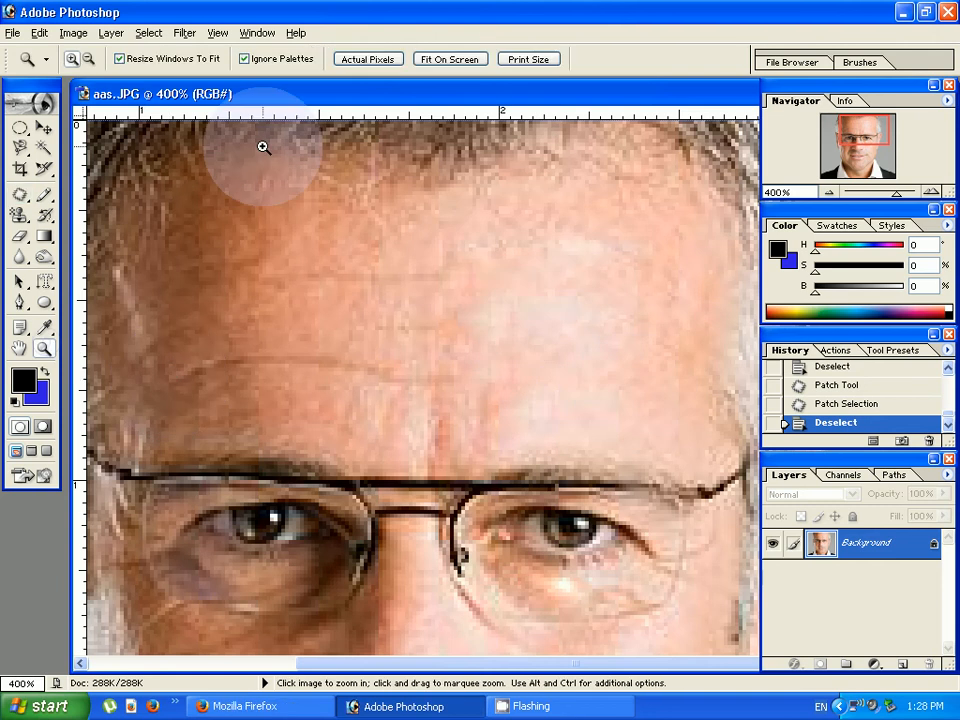
- Enlarge the man's face to 300% and choose the Healing Brush tool
{"action": "left_click", "coordinate": [368, 59]}
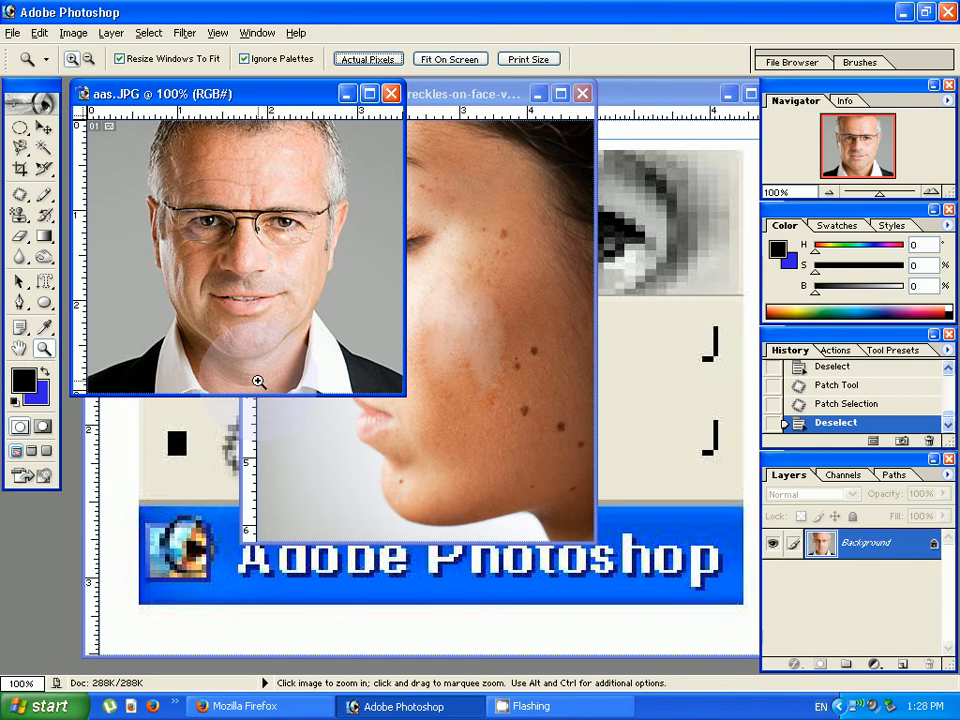
{"action": "left_click", "coordinate": [199, 270]}
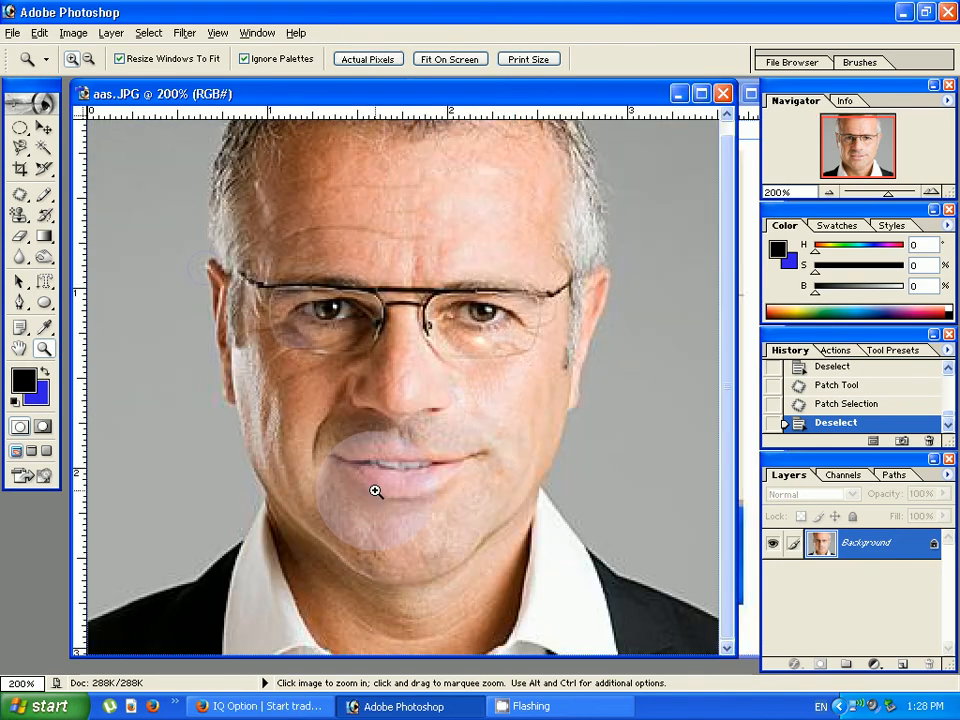
{"action": "left_click", "coordinate": [375, 491]}
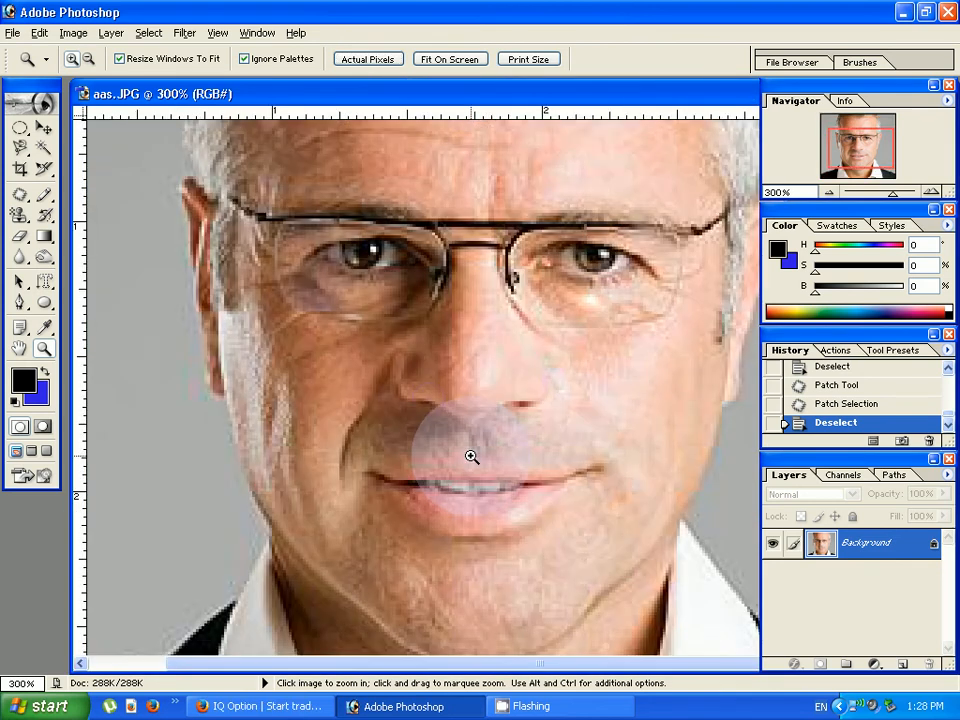
{"action": "left_click_drag", "start_coordinate": [461, 664], "coordinate": [469, 664]}
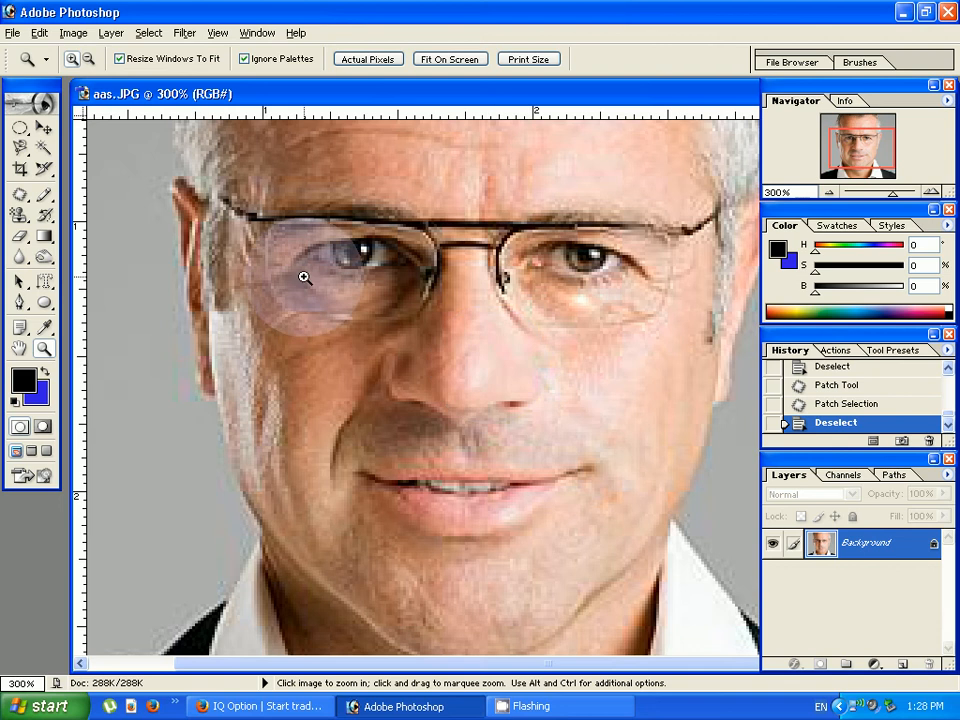
{"action": "left_click", "coordinate": [27, 202]}
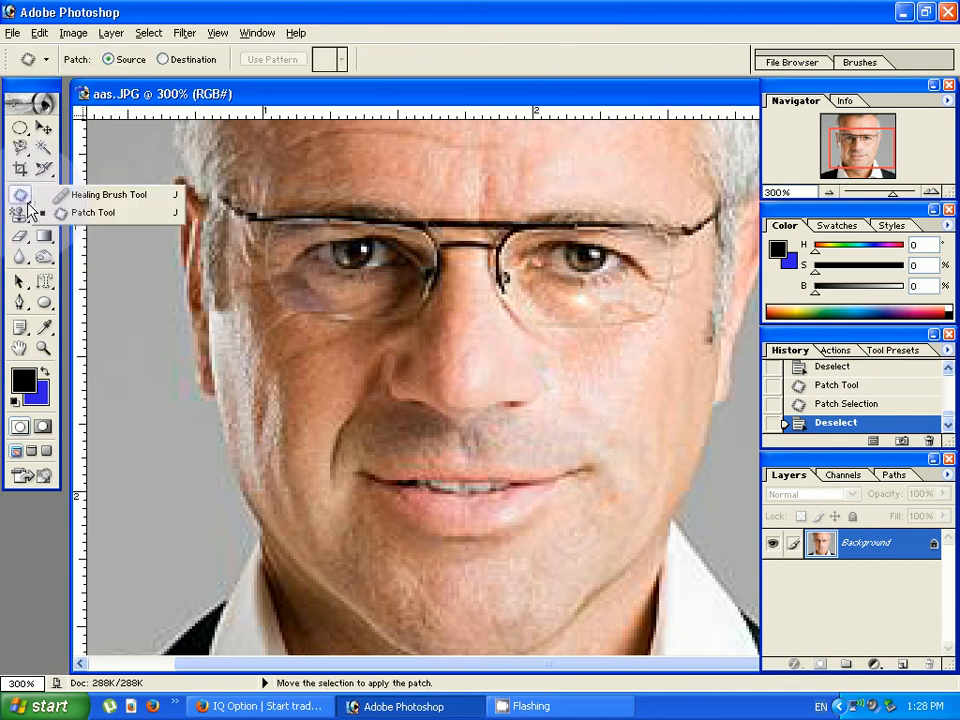
{"action": "left_click", "coordinate": [77, 196]}
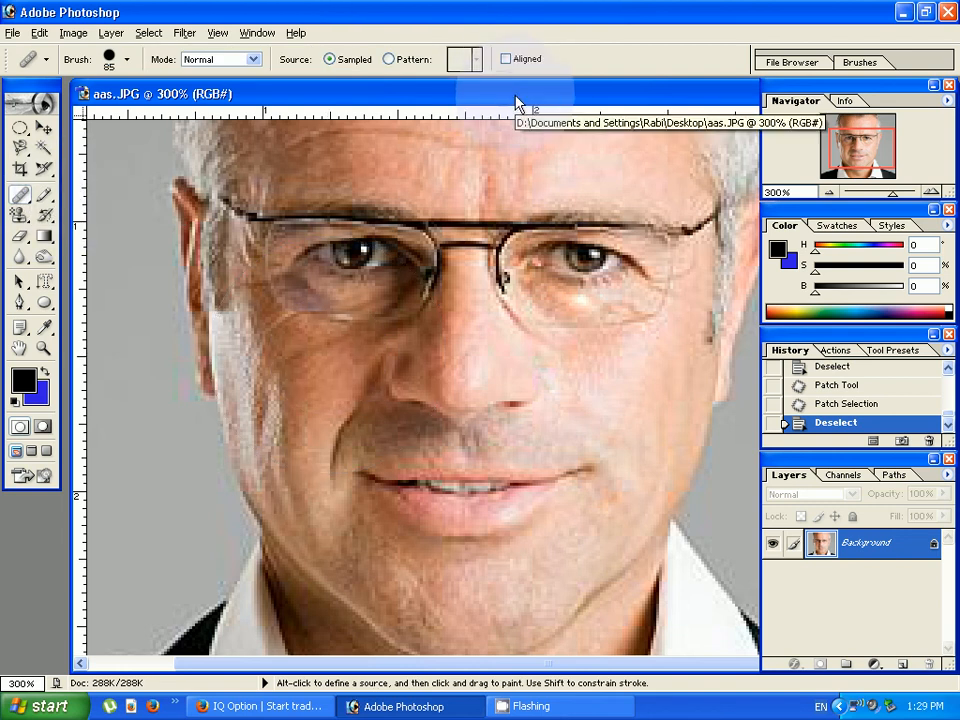
- Return the man's photo to actual pixels and put away the freckled woman's photo
{"action": "double_click", "coordinate": [435, 96]}
{"action": "left_click", "coordinate": [926, 33]}
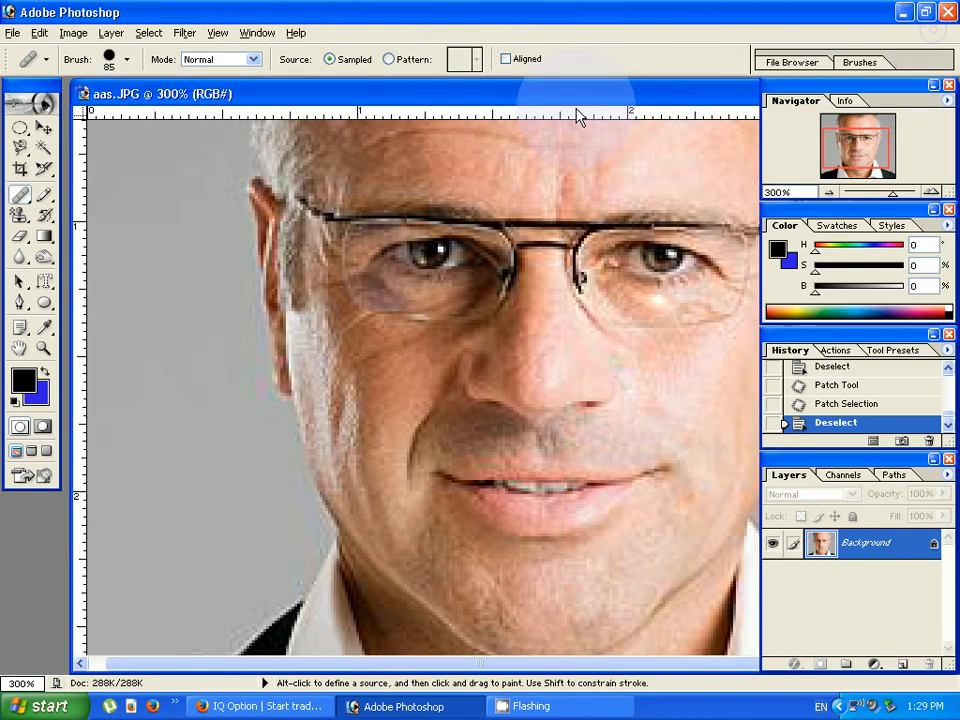
{"action": "left_click", "coordinate": [52, 348]}
{"action": "left_click", "coordinate": [360, 60]}
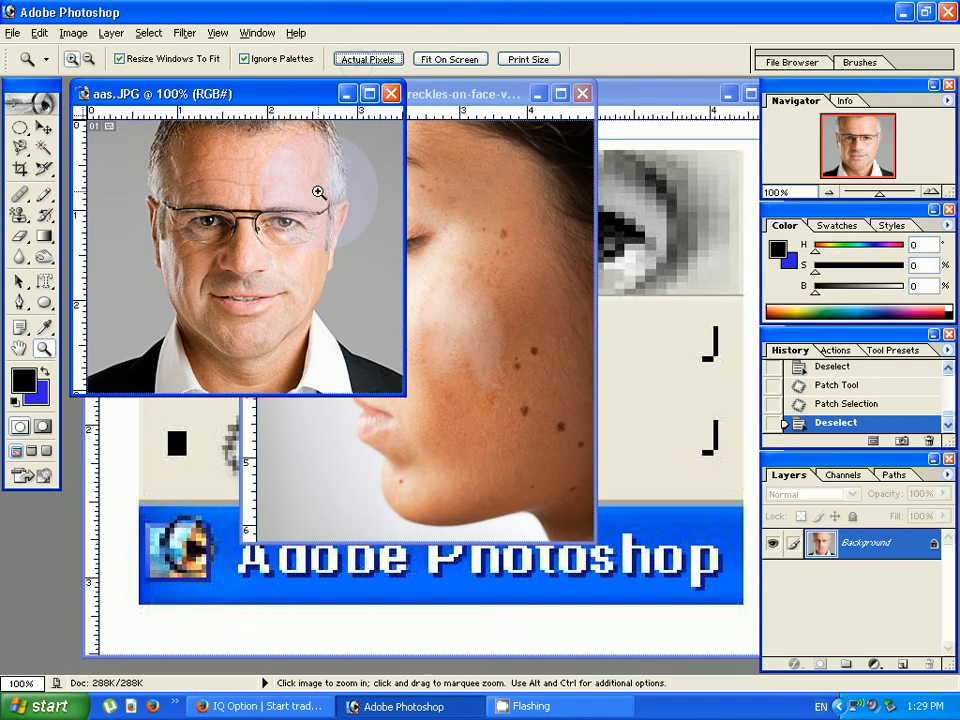
{"action": "left_click", "coordinate": [618, 95]}
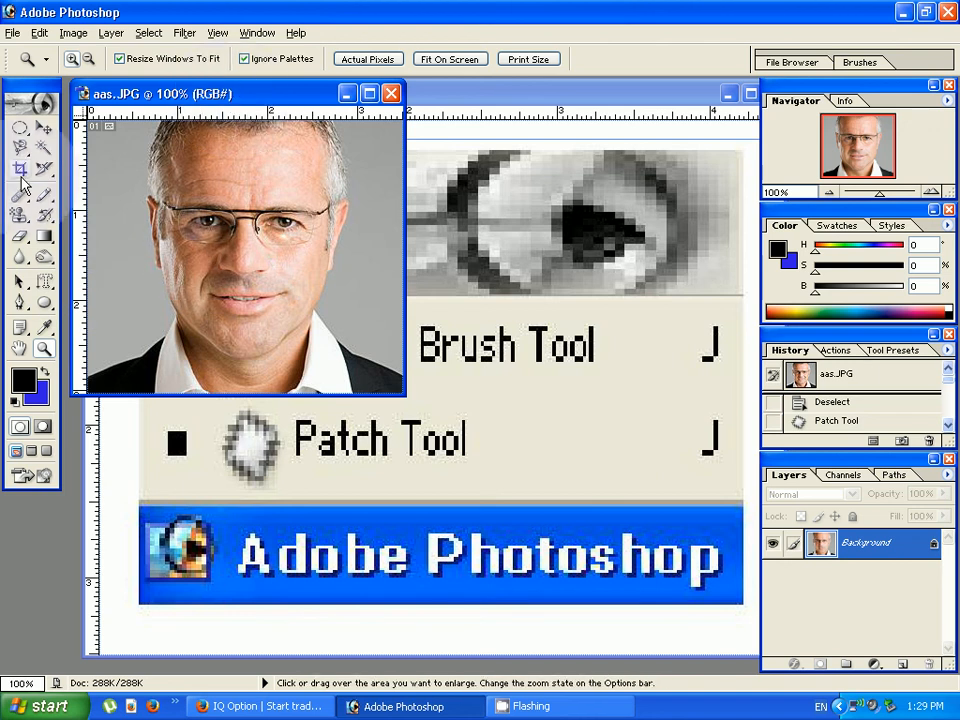
- Sample the man's nose as the Healing Brush source and bring patch healing.JPG to the front
{"action": "key", "text": "j"}
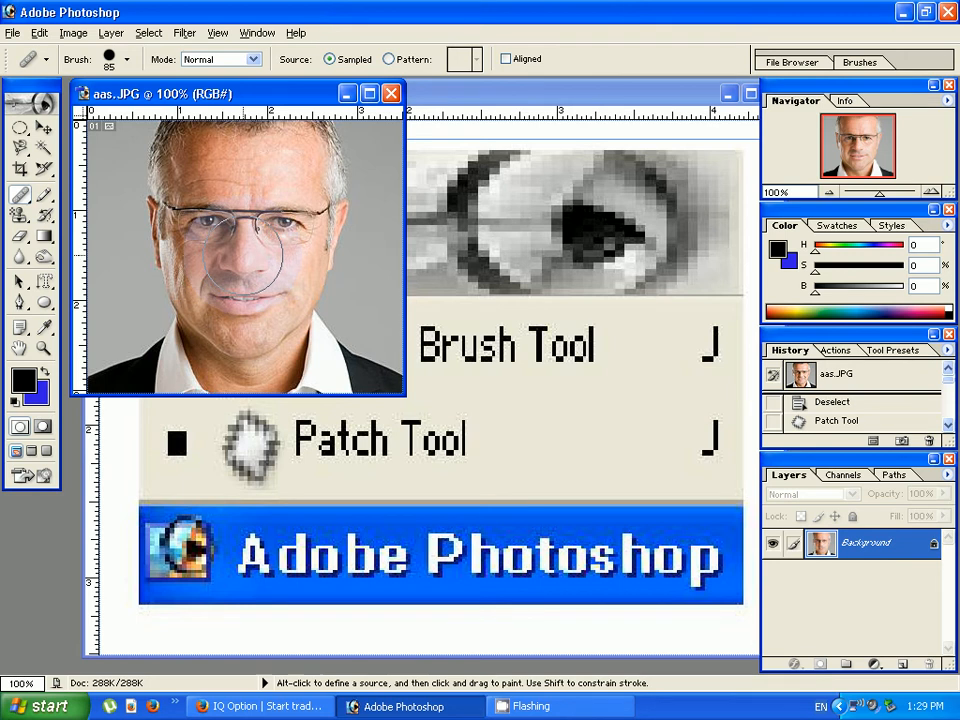
{"action": "key", "text": "alt"}
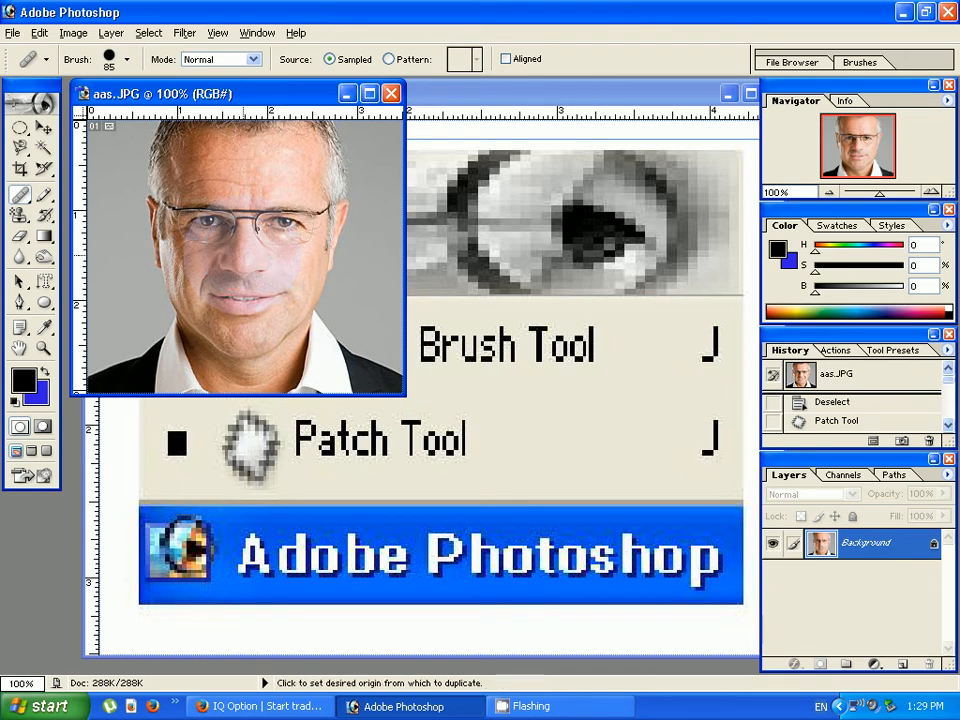
{"action": "left_click", "coordinate": [243, 263], "text": "alt"}
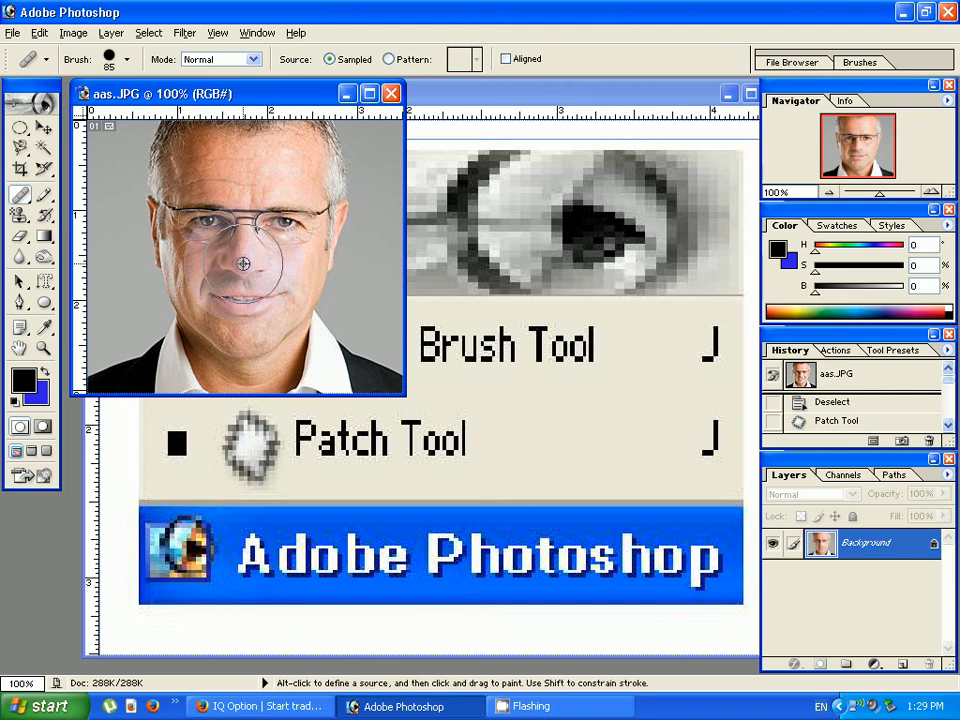
{"action": "left_click", "coordinate": [464, 114]}
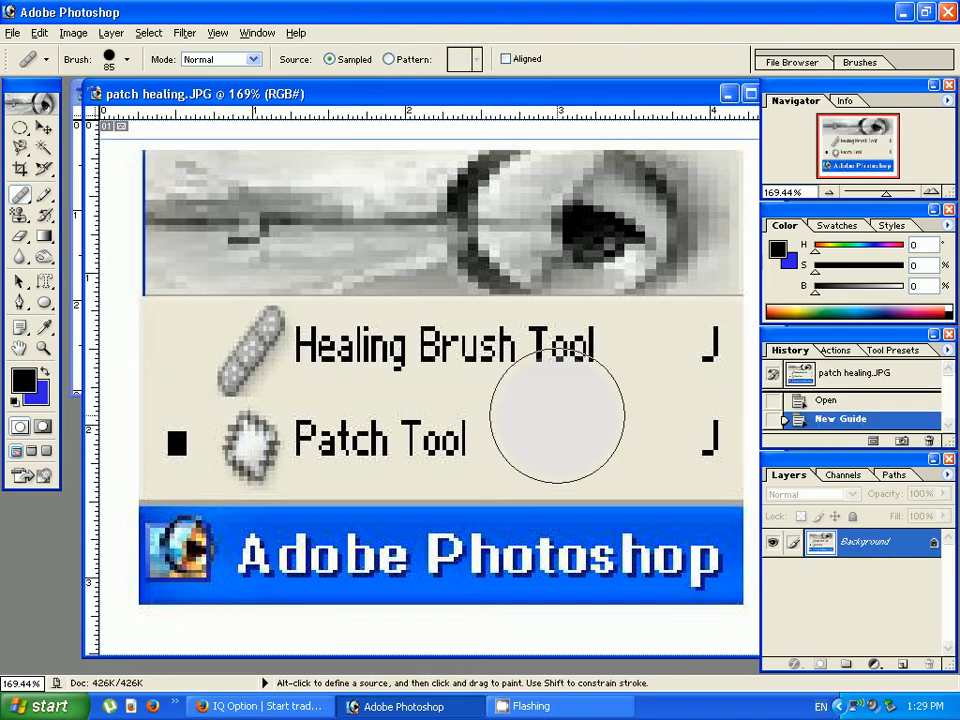
- Paint the sampled man's face over the pixelated eye banner with the size 85 Healing Brush
{"action": "mouse_move", "coordinate": [561, 246]}
{"action": "left_mouse_down"}
{"action": "mouse_move", "coordinate": [551, 196]}
{"action": "mouse_move", "coordinate": [479, 178]}
{"action": "mouse_move", "coordinate": [650, 191]}
{"action": "mouse_move", "coordinate": [589, 248]}
{"action": "mouse_move", "coordinate": [459, 244]}
{"action": "mouse_move", "coordinate": [616, 153]}
{"action": "mouse_move", "coordinate": [677, 245]}
{"action": "left_mouse_up"}
{"action": "mouse_move", "coordinate": [677, 243]}
{"action": "left_mouse_down"}
{"action": "mouse_move", "coordinate": [577, 252]}
{"action": "mouse_move", "coordinate": [487, 304]}
{"action": "mouse_move", "coordinate": [514, 381]}
{"action": "mouse_move", "coordinate": [493, 445]}
{"action": "mouse_move", "coordinate": [660, 473]}
{"action": "mouse_move", "coordinate": [364, 182]}
{"action": "left_mouse_up"}
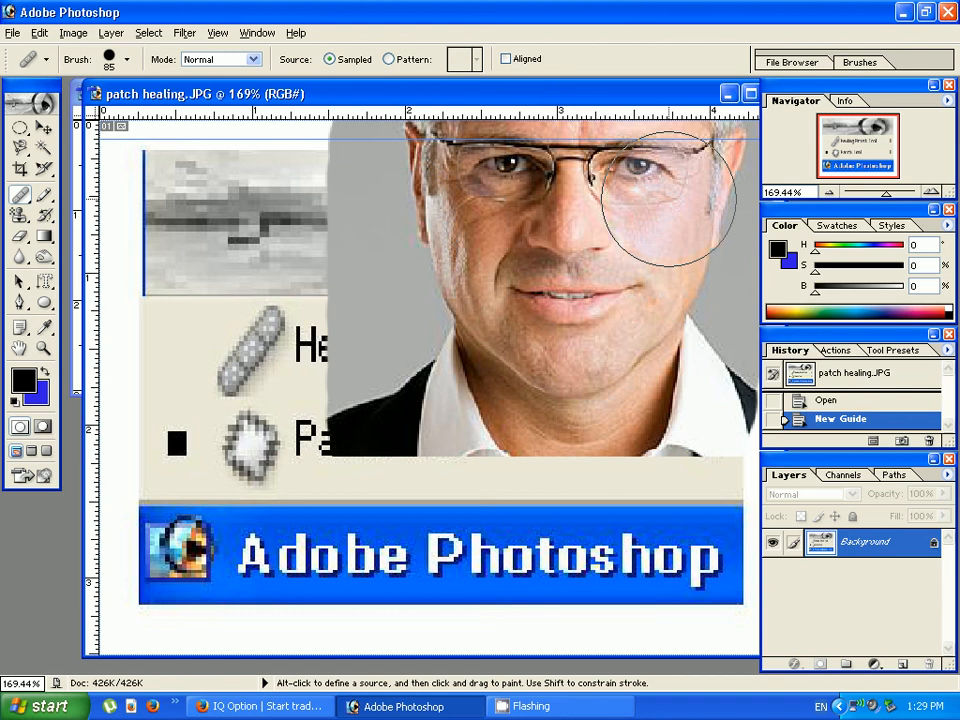
{"action": "left_click_drag", "start_coordinate": [669, 200], "coordinate": [697, 195]}
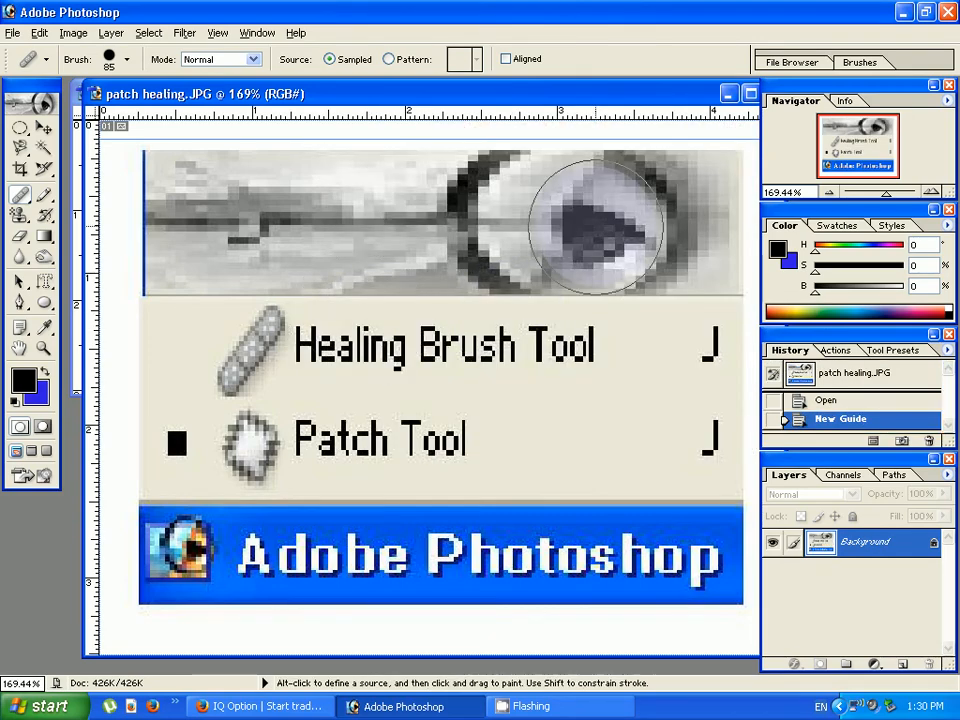
{"action": "mouse_move", "coordinate": [600, 217]}
{"action": "left_mouse_down"}
{"action": "mouse_move", "coordinate": [570, 220]}
{"action": "mouse_move", "coordinate": [639, 181]}
{"action": "mouse_move", "coordinate": [546, 173]}
{"action": "mouse_move", "coordinate": [635, 207]}
{"action": "mouse_move", "coordinate": [537, 155]}
{"action": "mouse_move", "coordinate": [606, 236]}
{"action": "left_mouse_up"}
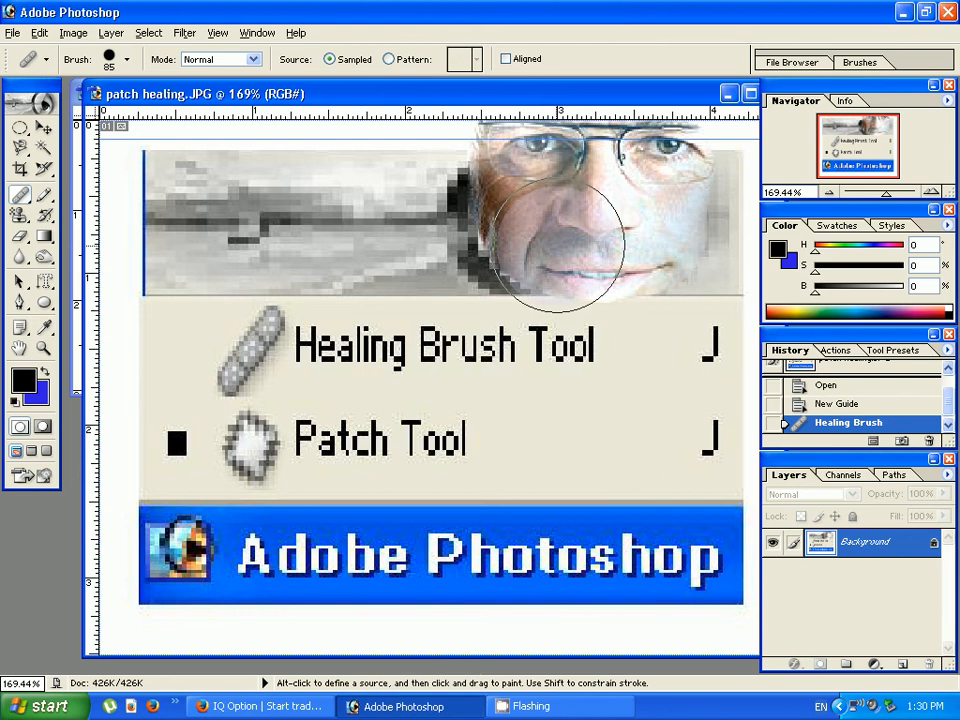
{"action": "left_click_drag", "start_coordinate": [559, 246], "coordinate": [634, 269]}
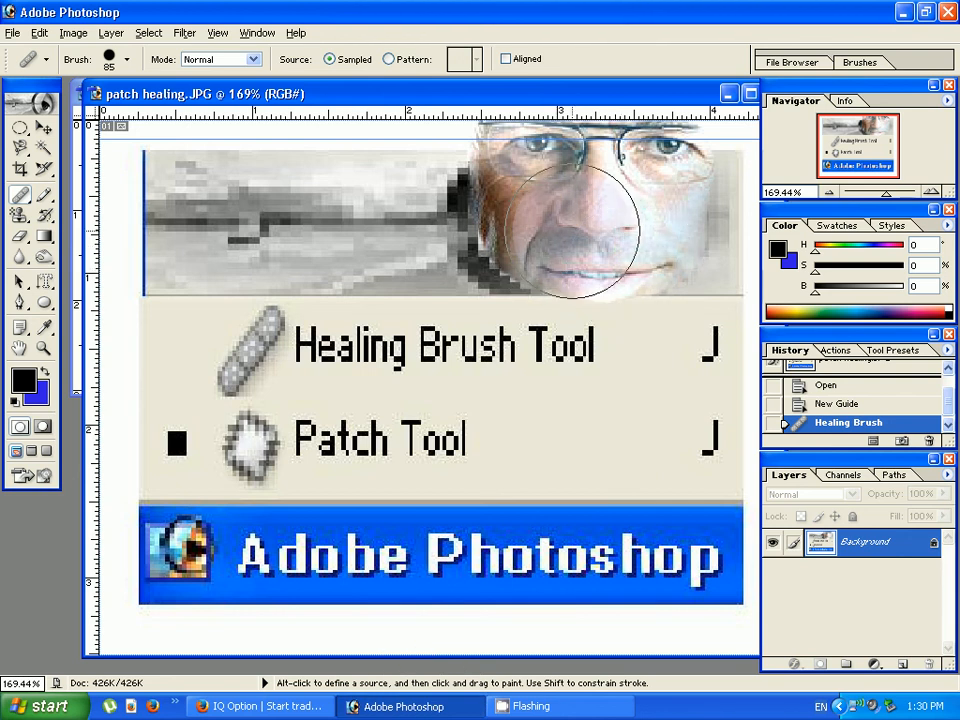
- Paint further copies of the man's face over the Adobe Photoshop title and beside the Patch Tool label
{"action": "left_click", "coordinate": [490, 587]}
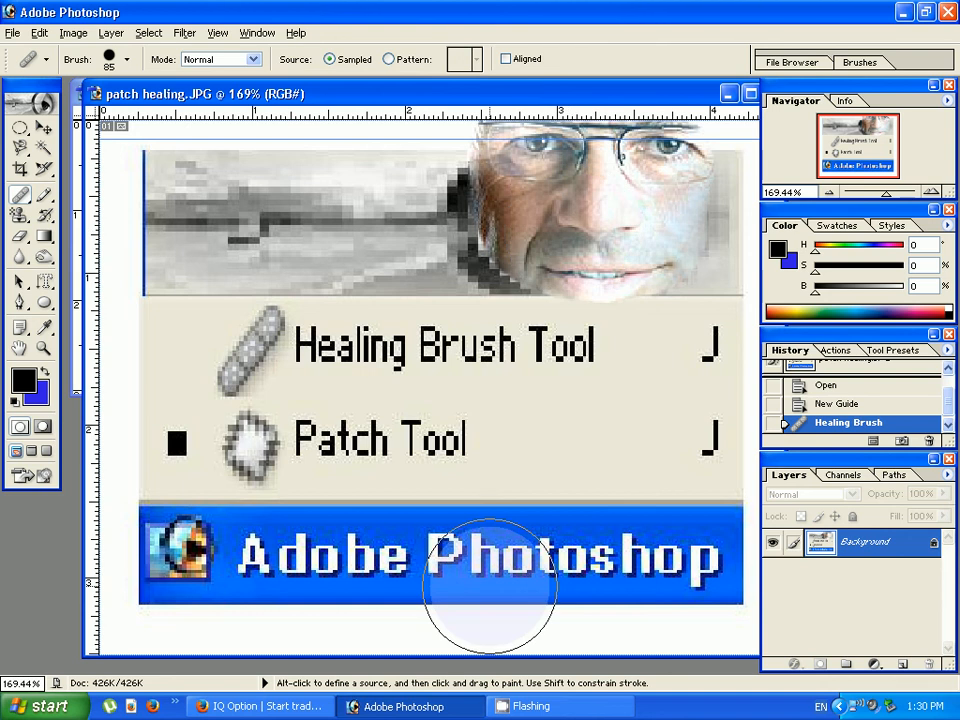
{"action": "left_click", "coordinate": [375, 557]}
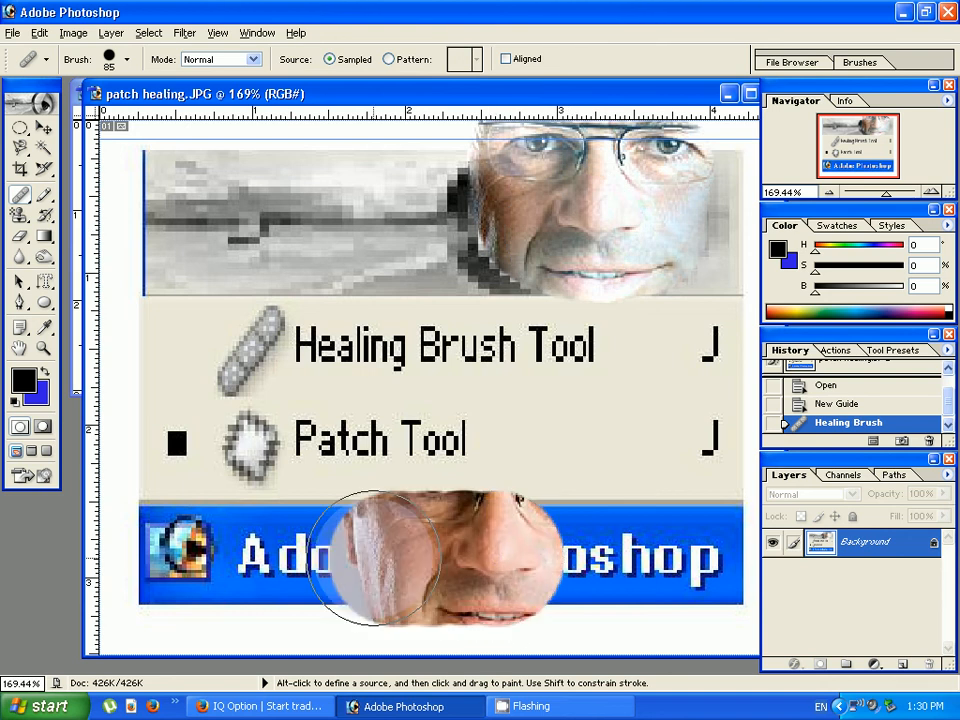
{"action": "left_click", "coordinate": [562, 556]}
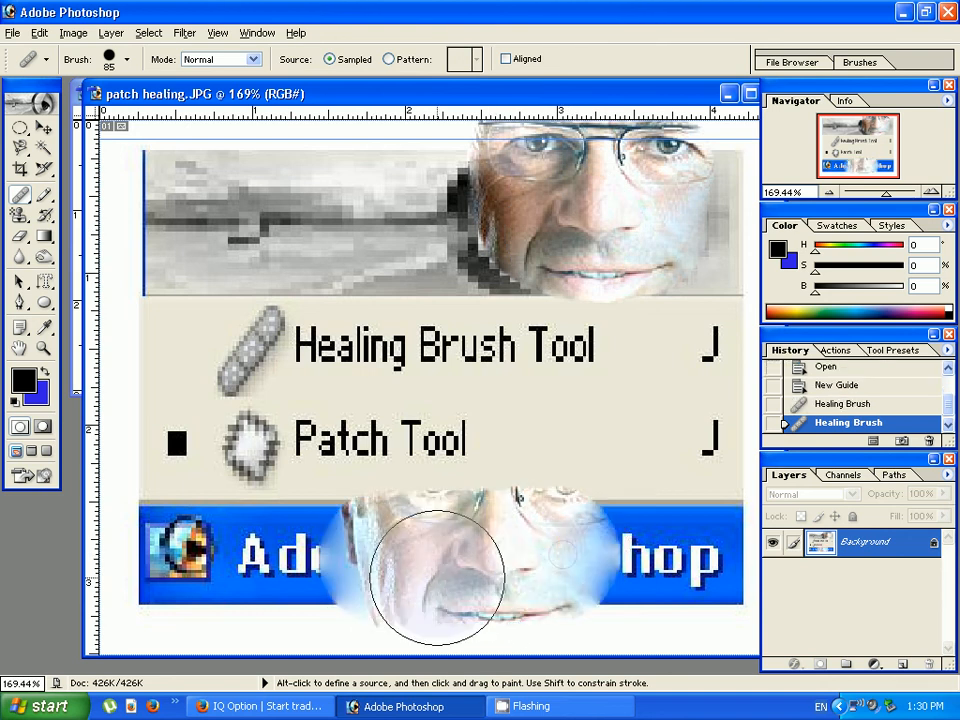
{"action": "left_click", "coordinate": [585, 417]}
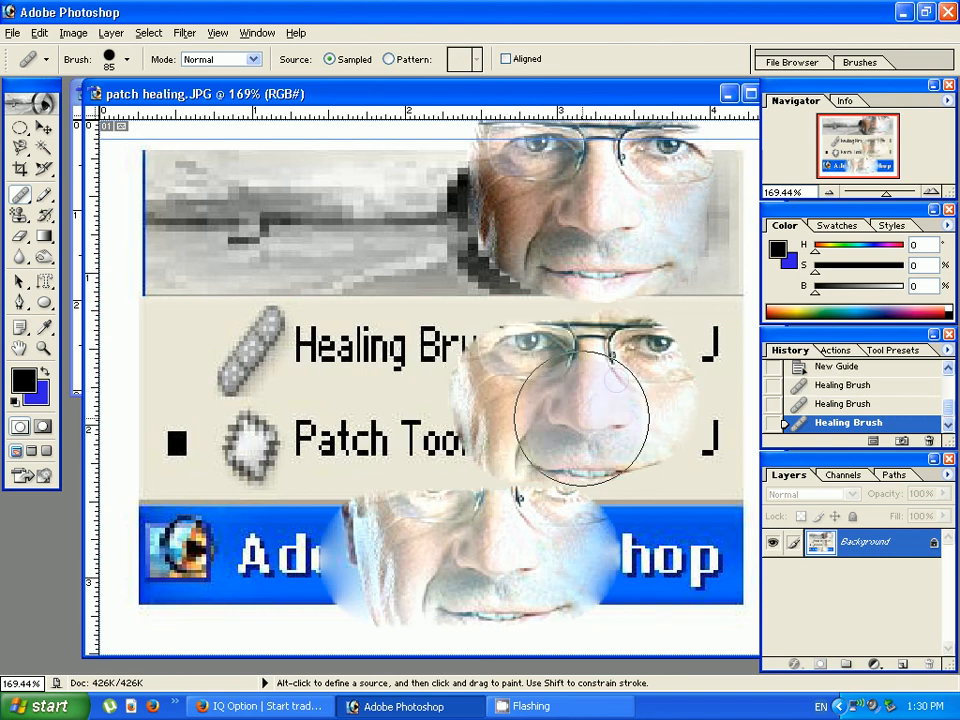
{"action": "left_click", "coordinate": [542, 167]}
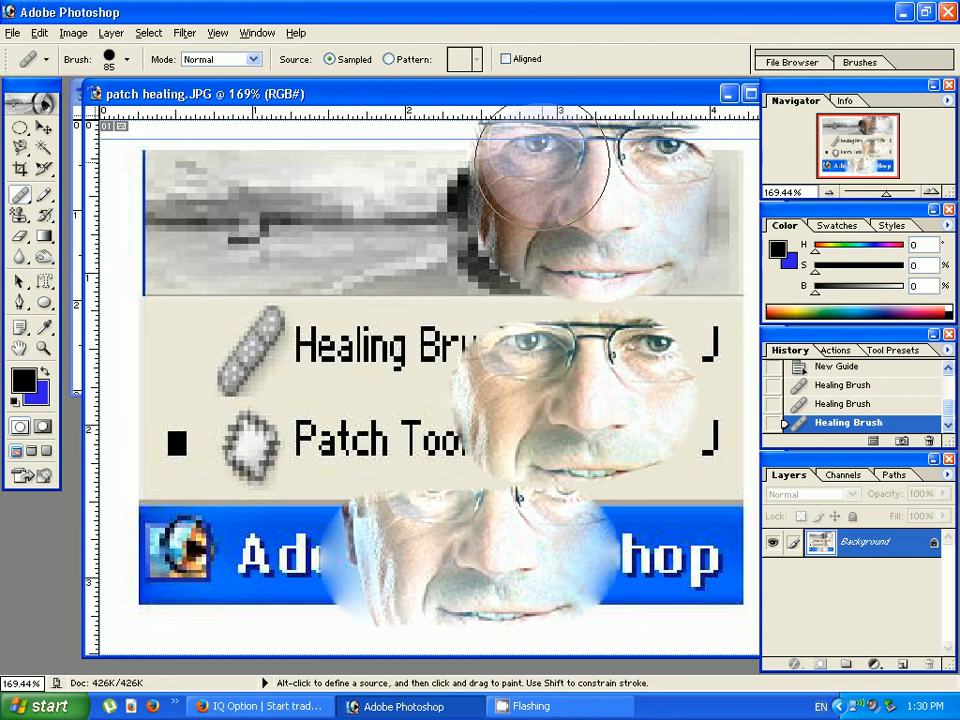
- Undo all the healing strokes that put the man's face into patch healing.JPG
{"action": "key", "text": "ctrl+alt+z"}
{"action": "key", "text": "ctrl+alt+z"}
{"action": "key", "text": "ctrl+alt+z"}
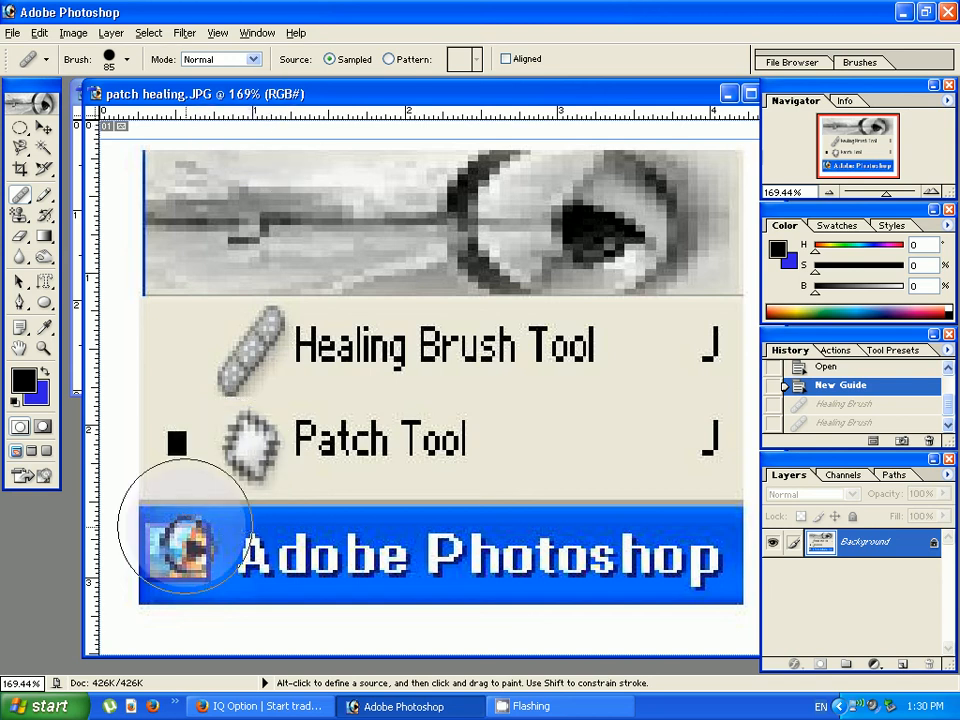
- Reduce the Healing Brush to size 50 and sample the Photoshop eye icon in the blue title strip as source
{"action": "key", "text": "bracketleft"}
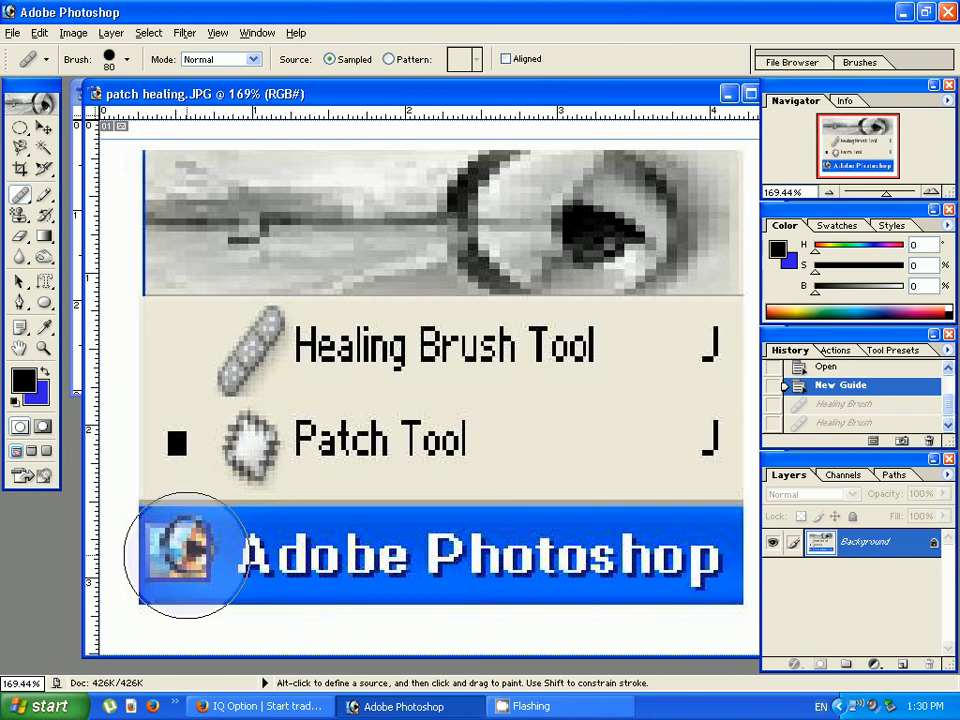
{"action": "key", "text": "bracketleft"}
{"action": "key", "text": "bracketleft"}
{"action": "key", "text": "bracketleft"}
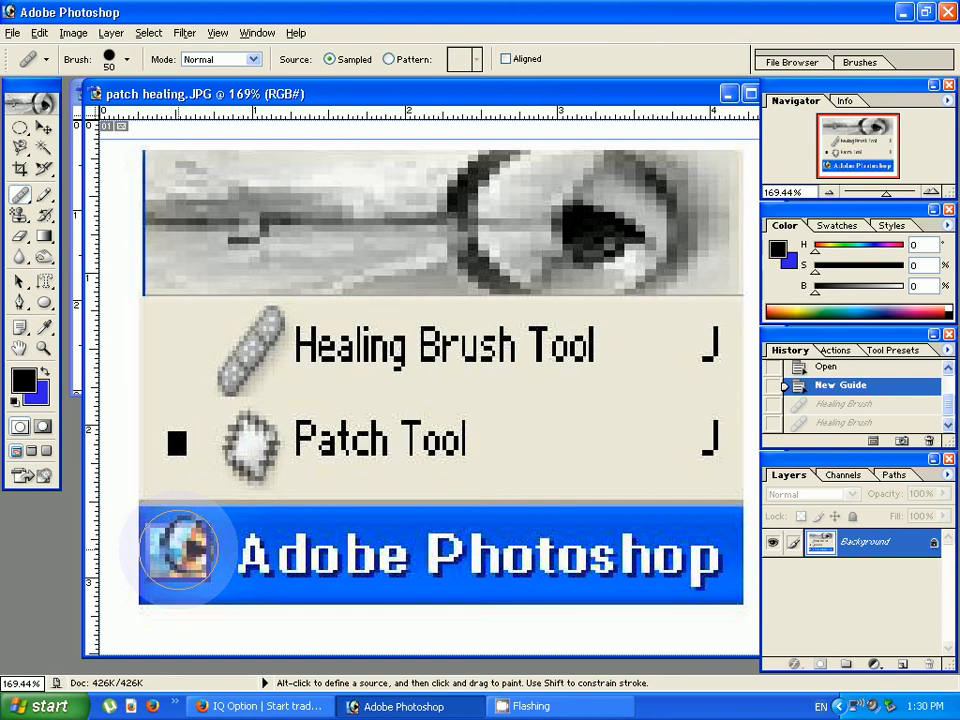
{"action": "left_click", "coordinate": [179, 550], "text": "alt"}
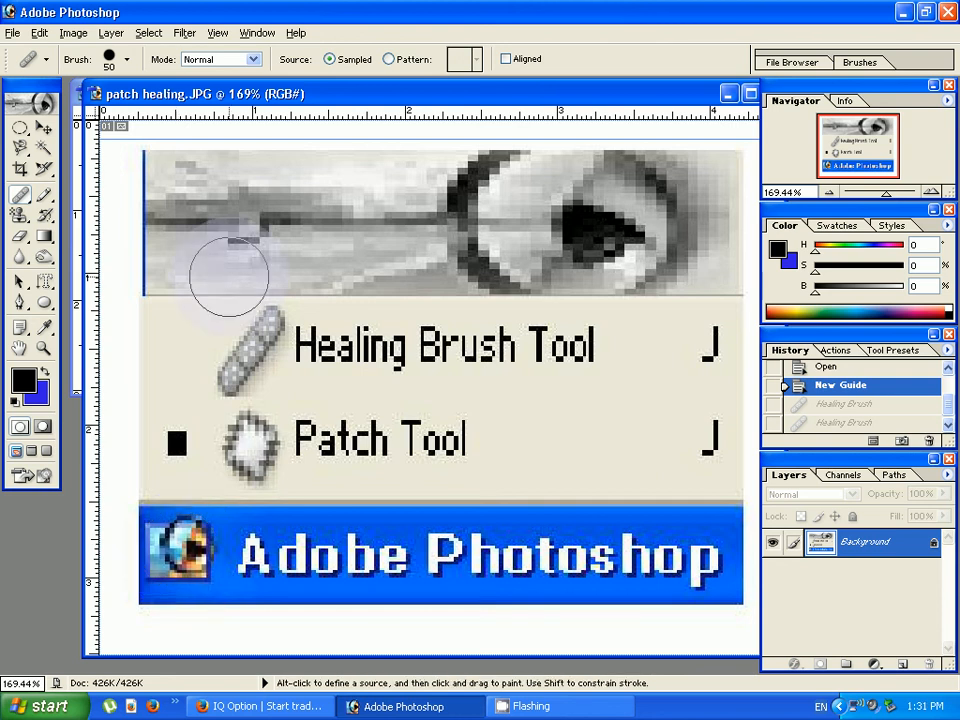
- Stamp the sampled icon onto the grey banner, beside the Patch Tool label and over the word Photoshop
{"action": "left_click", "coordinate": [212, 222]}
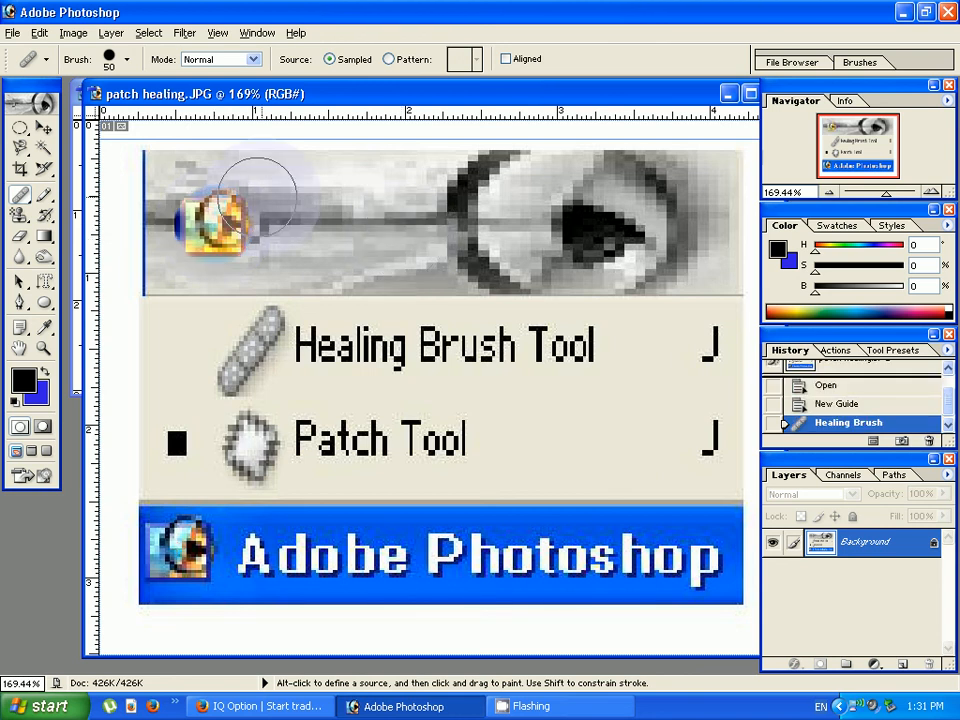
{"action": "left_click", "coordinate": [510, 414]}
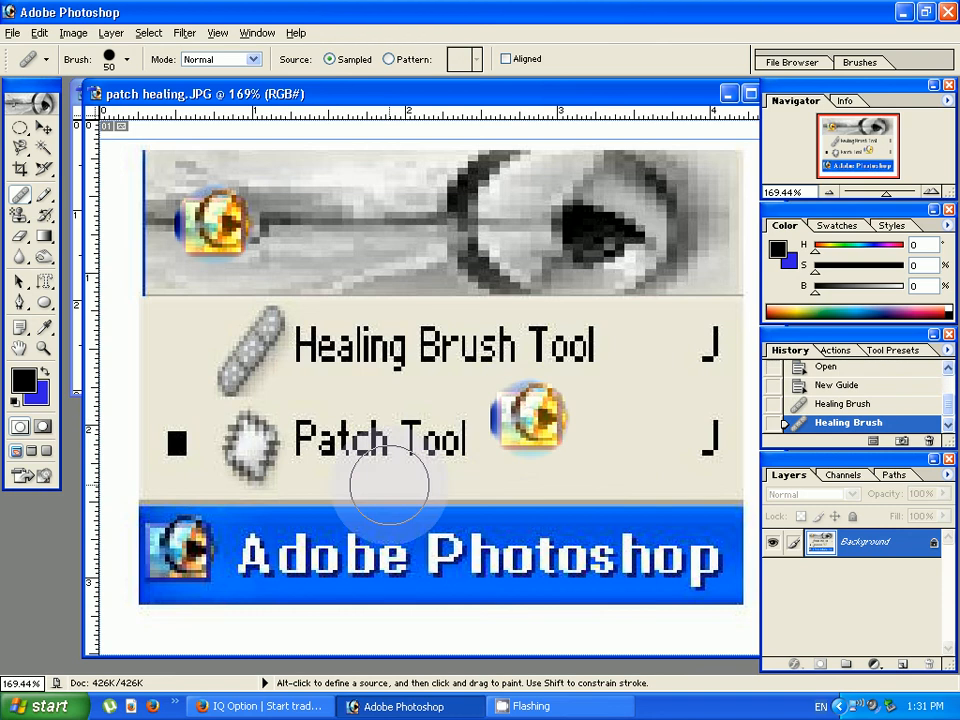
{"action": "left_click", "coordinate": [538, 540]}
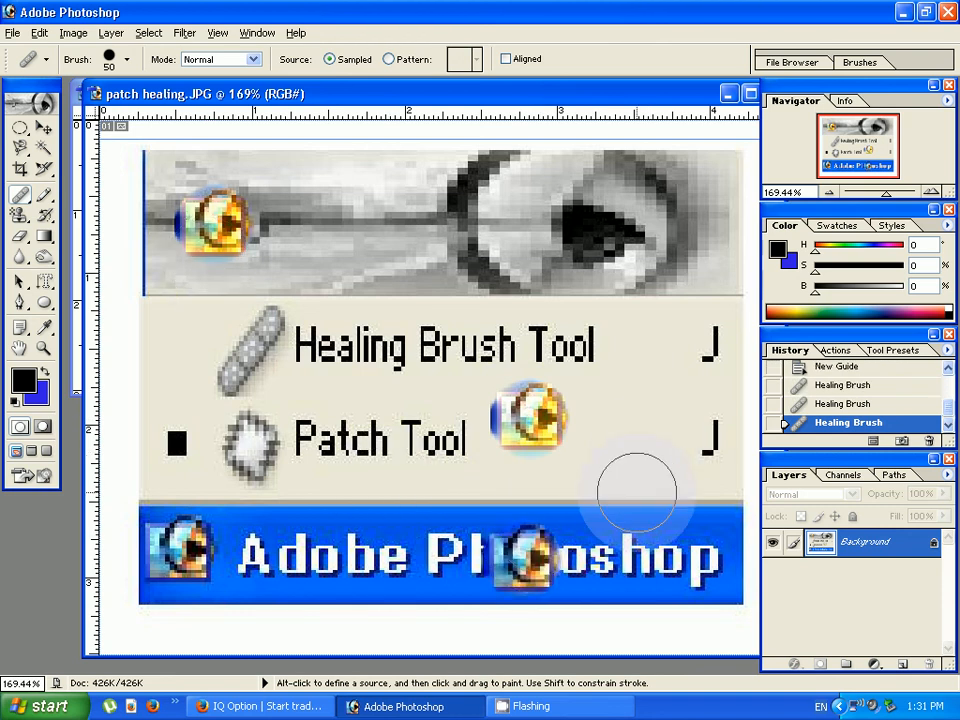
- Undo the three icon stamps made with the Healing Brush
{"action": "key", "text": "ctrl+z"}
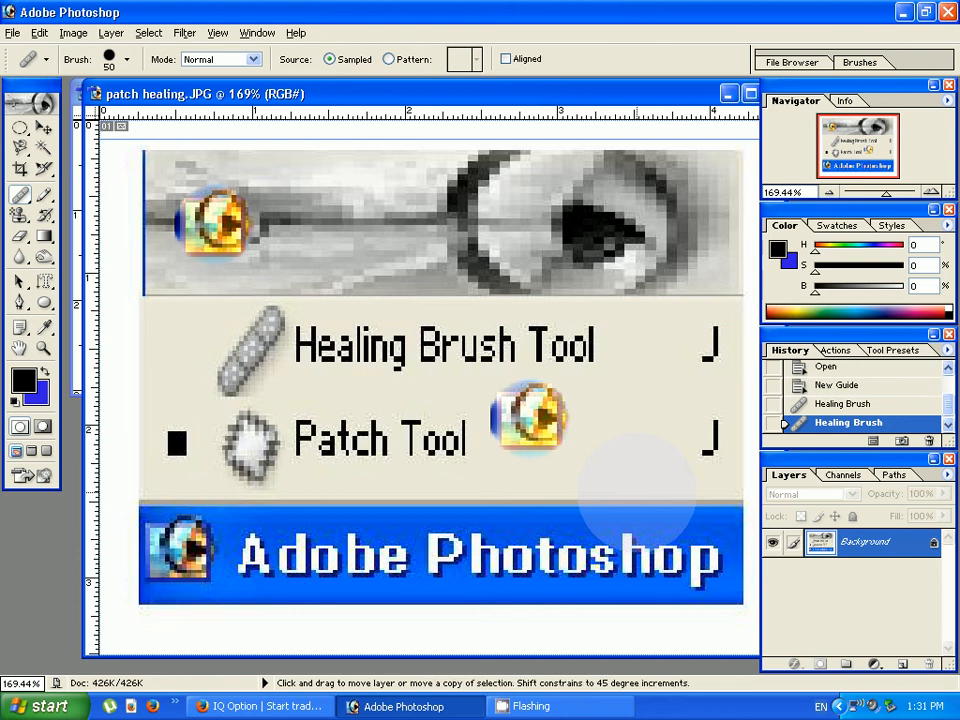
{"action": "key", "text": "ctrl+alt+z"}
{"action": "key", "text": "ctrl+alt+z"}
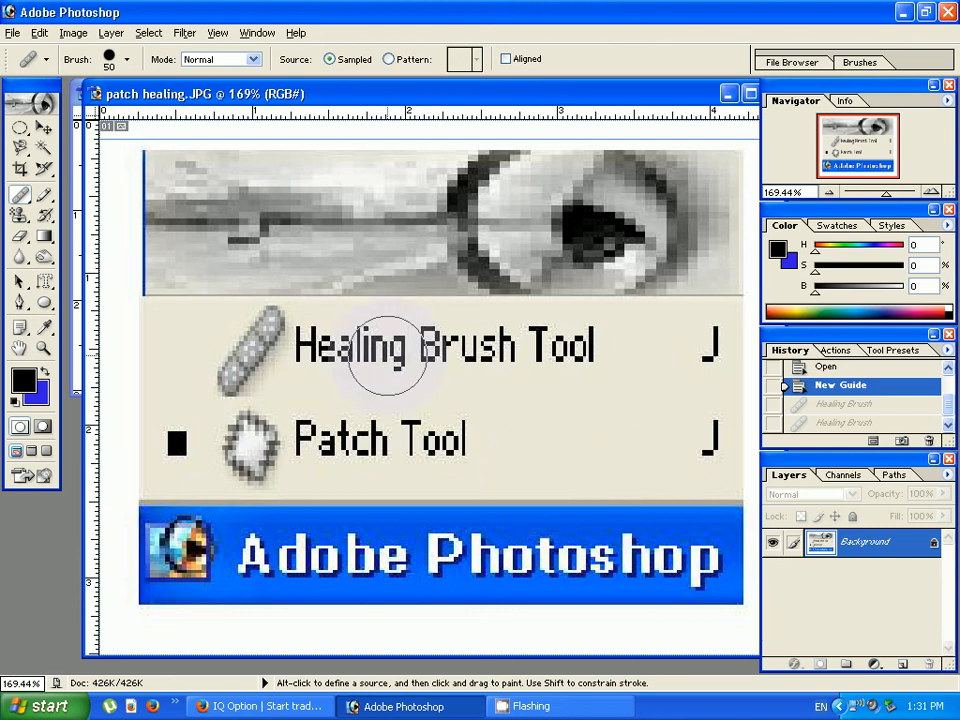
- Switch to Firefox and show the Lunar Computer College YouTube channel
{"action": "left_click", "coordinate": [268, 707]}
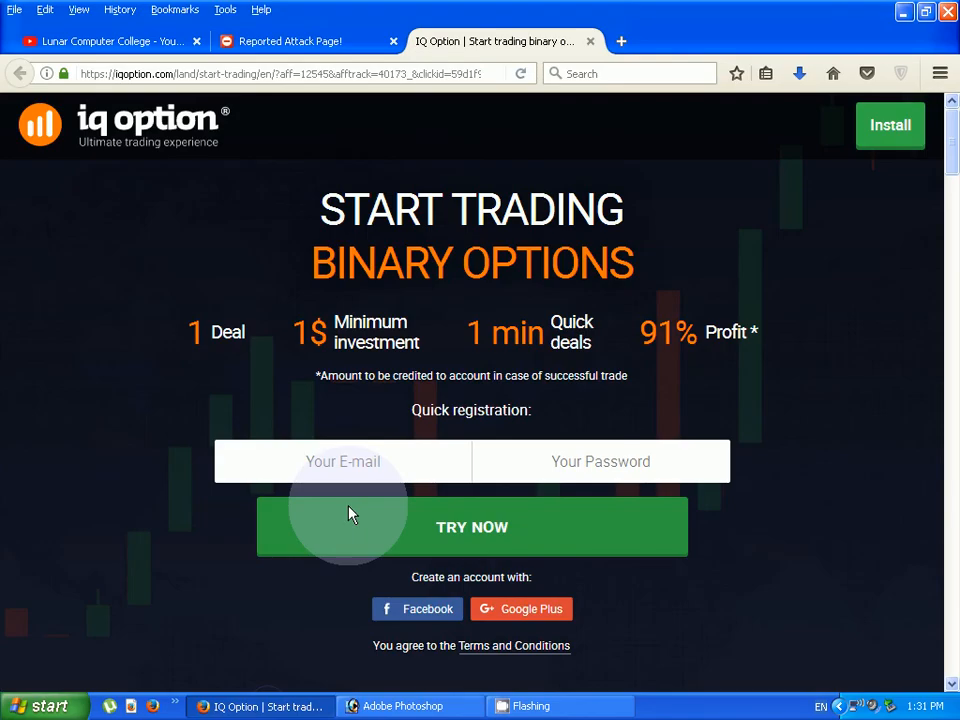
{"action": "left_click", "coordinate": [97, 45]}
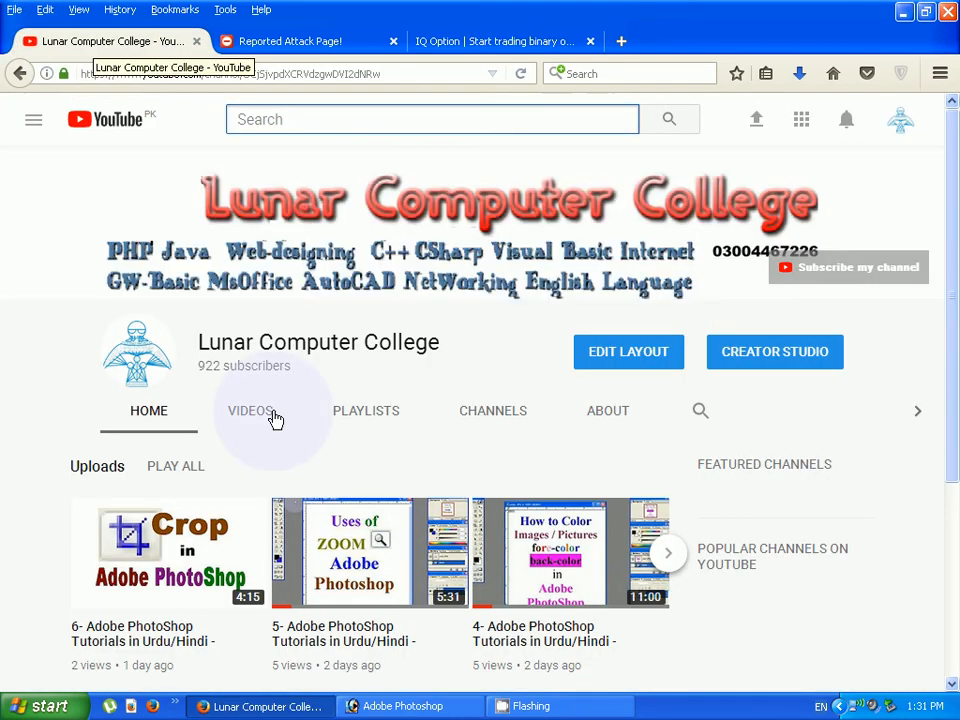